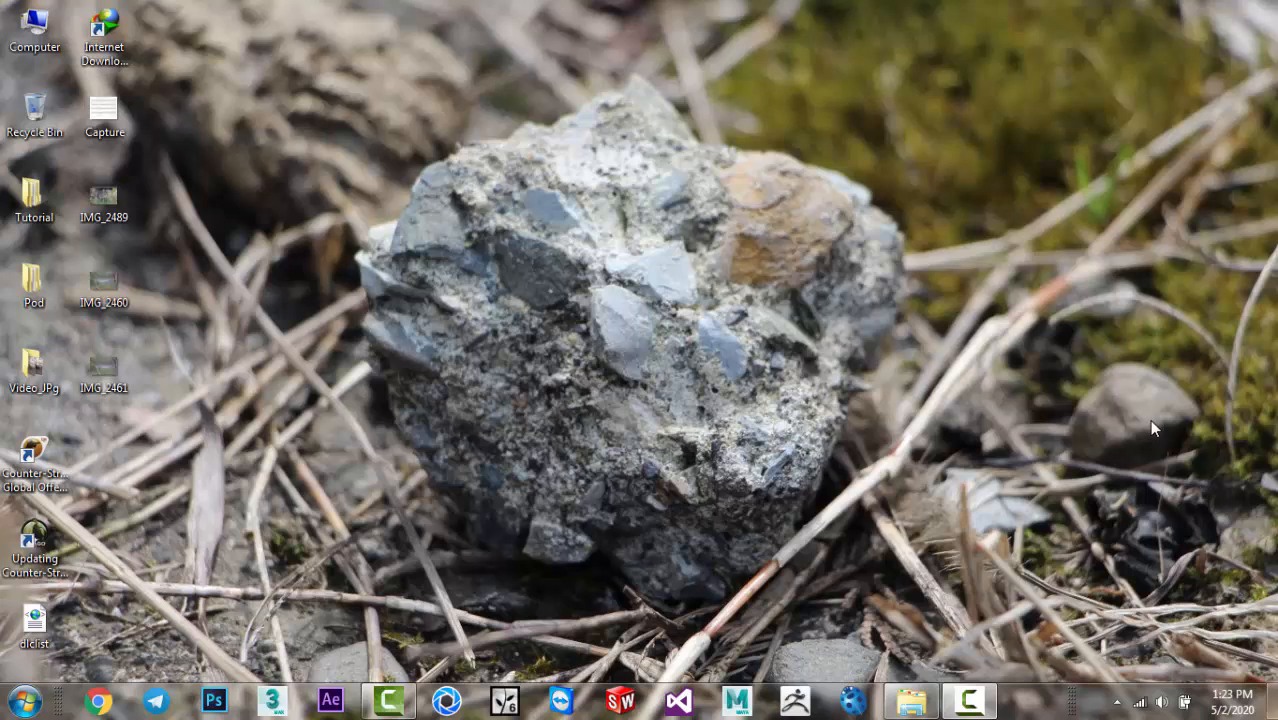
- View the photos saved on the desktop, from IMG_2489 through to IMG_2461, and close the photo viewer
{"action": "left_click_drag", "start_coordinate": [211, 204], "coordinate": [182, 354]}
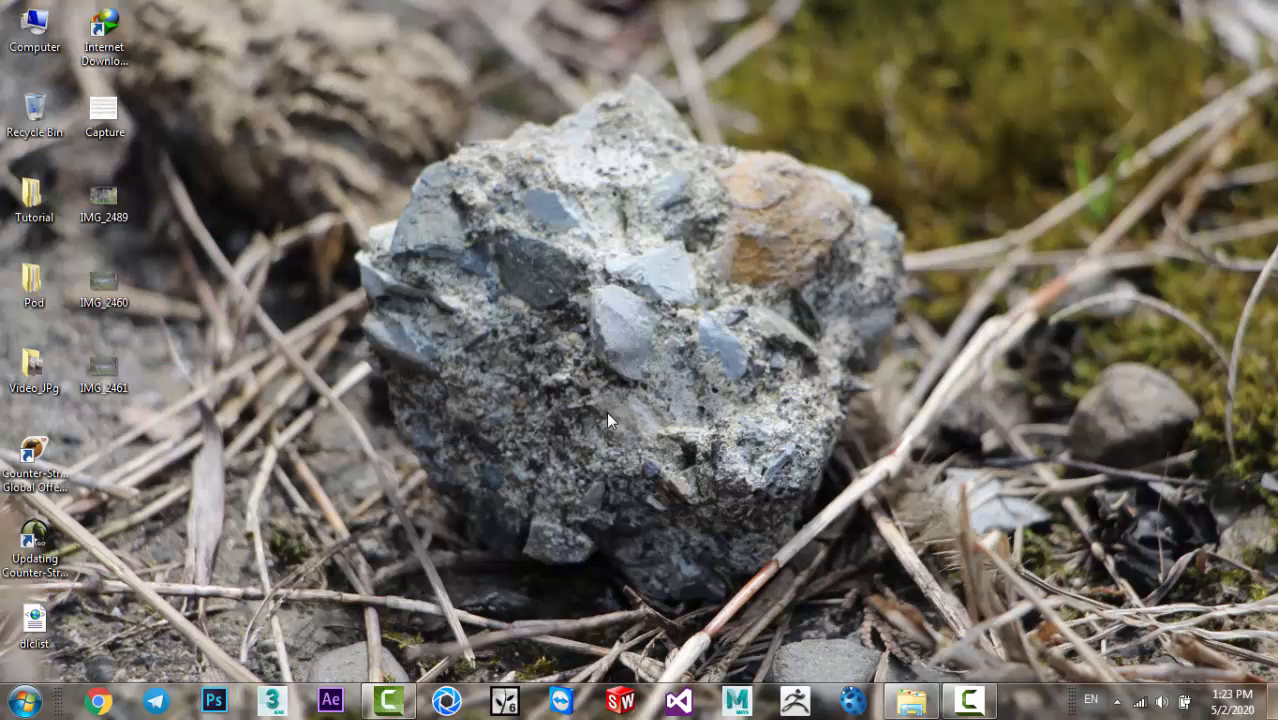
{"action": "double_click", "coordinate": [104, 200]}
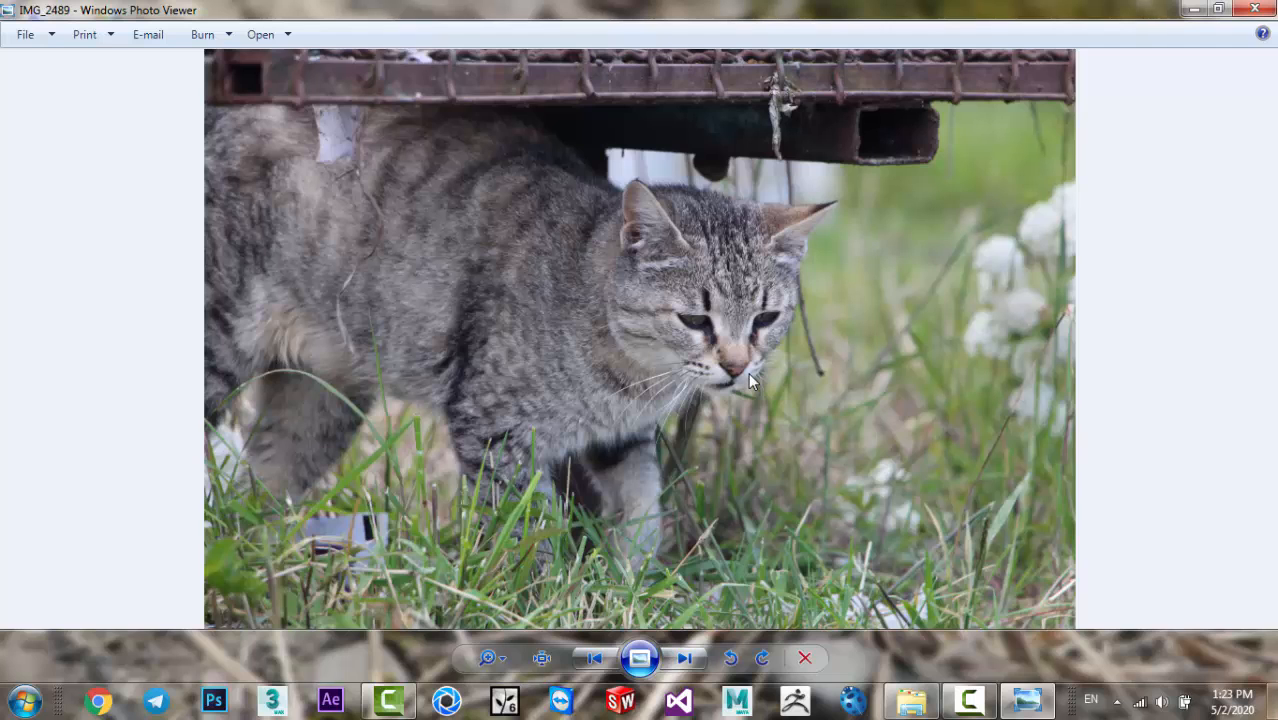
{"action": "left_click", "coordinate": [682, 659]}
{"action": "left_click", "coordinate": [682, 659]}
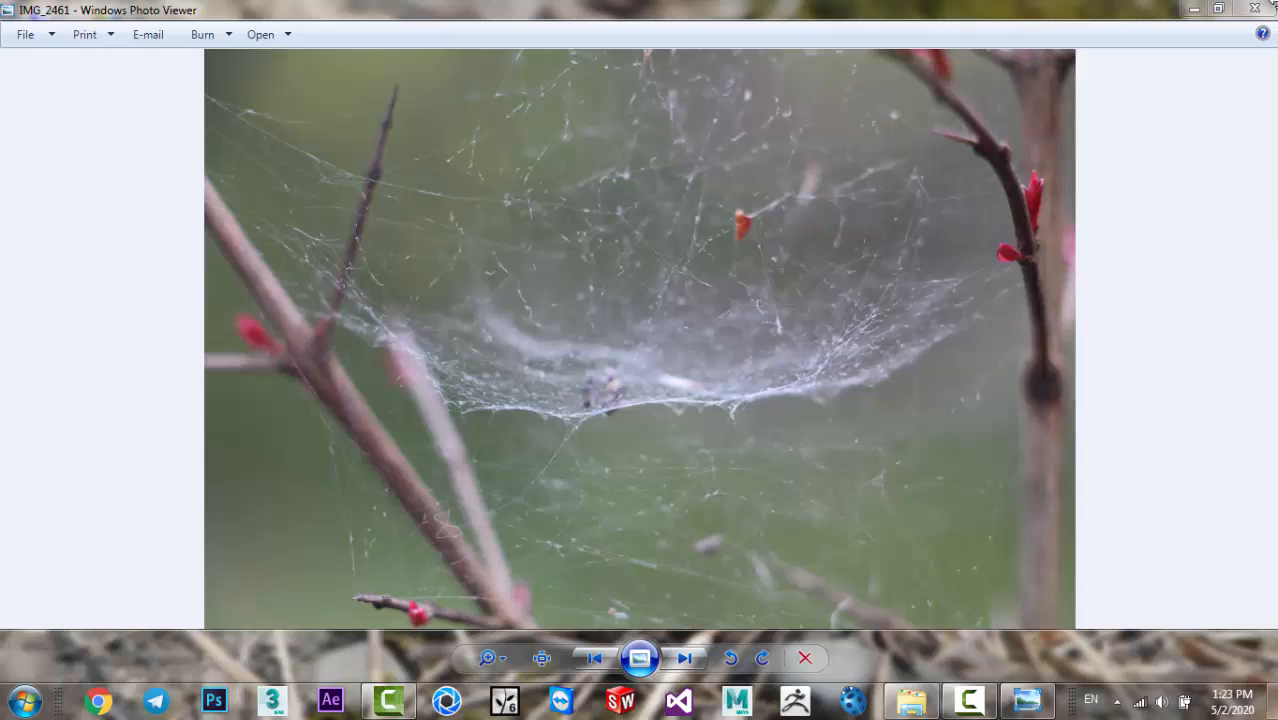
{"action": "left_click", "coordinate": [1254, 8]}
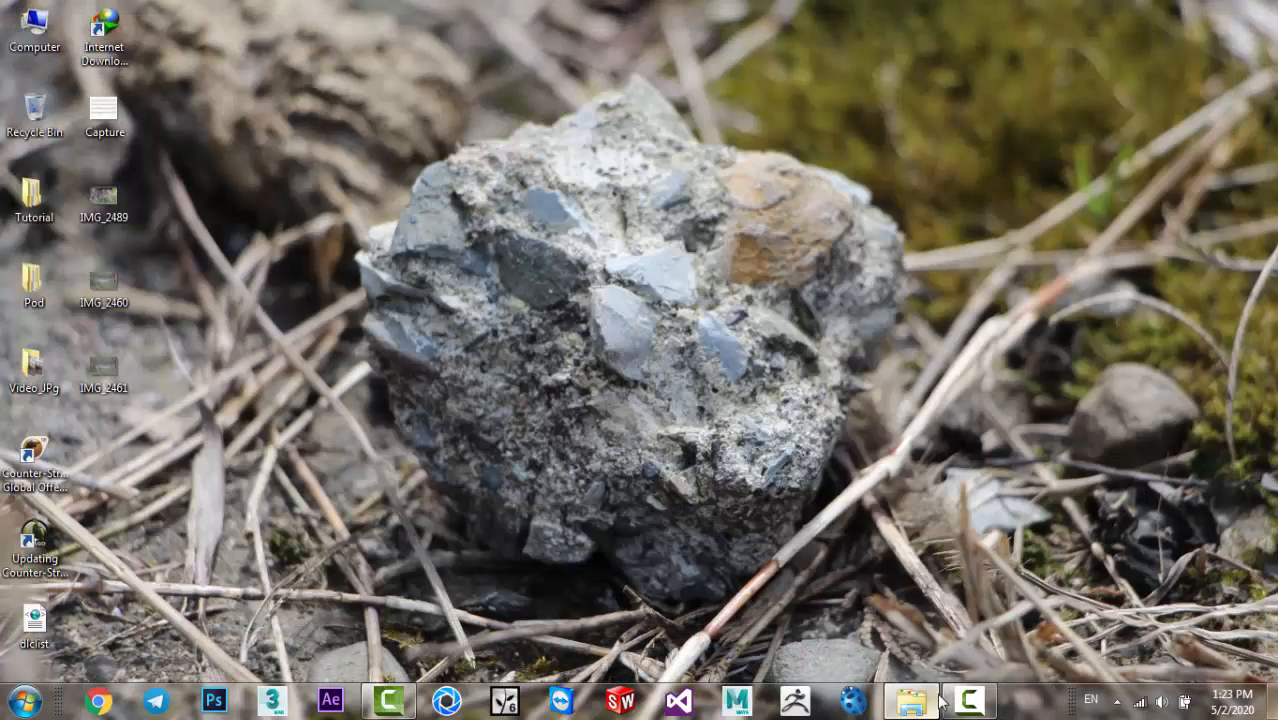
- Switch to the open file folder, view the car images from ben3 f to Front School and back, and close viewer and folder
{"action": "left_click", "coordinate": [911, 700]}
{"action": "double_click", "coordinate": [194, 147]}
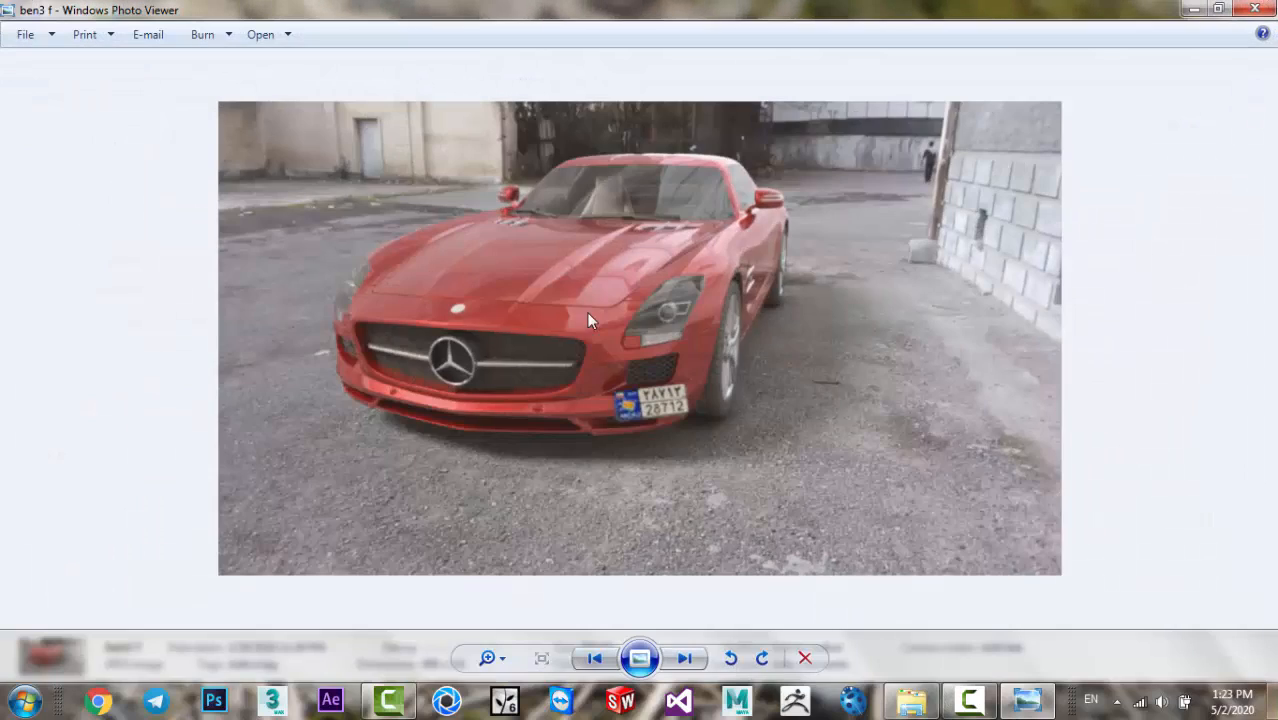
{"action": "left_click", "coordinate": [684, 658]}
{"action": "left_click", "coordinate": [684, 658]}
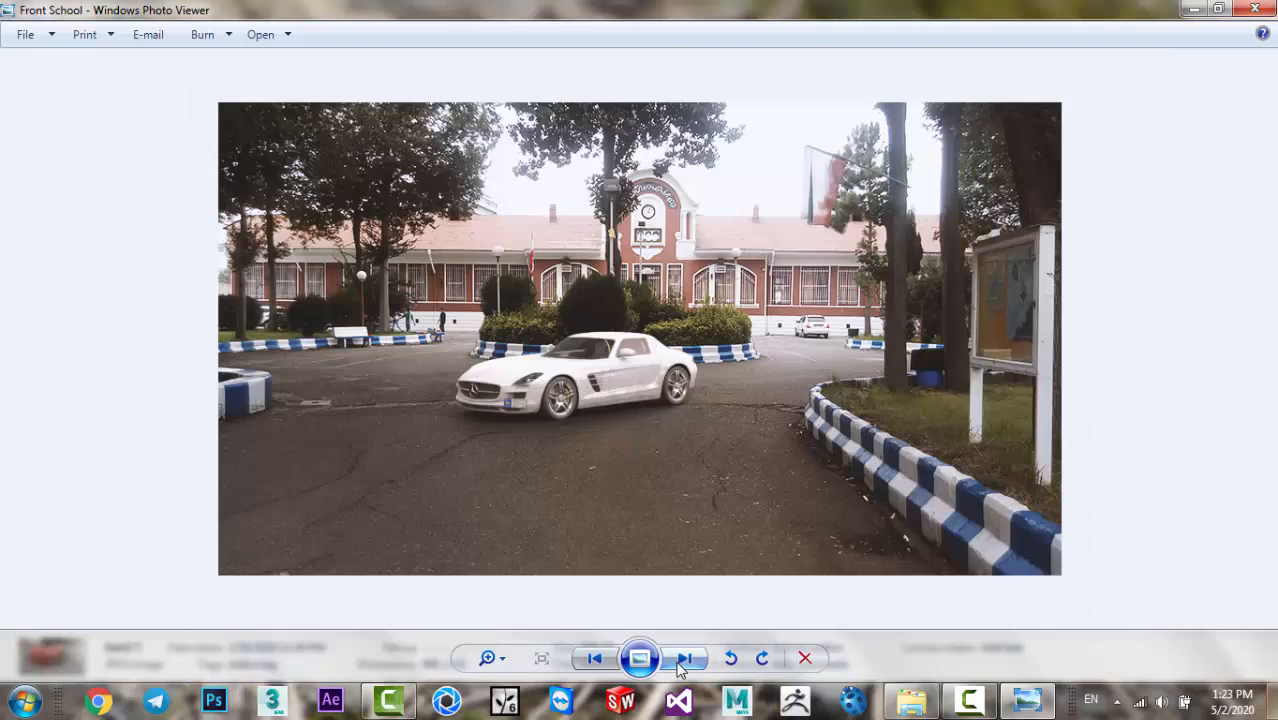
{"action": "left_click", "coordinate": [594, 658]}
{"action": "left_click", "coordinate": [594, 658]}
{"action": "left_click", "coordinate": [1250, 9]}
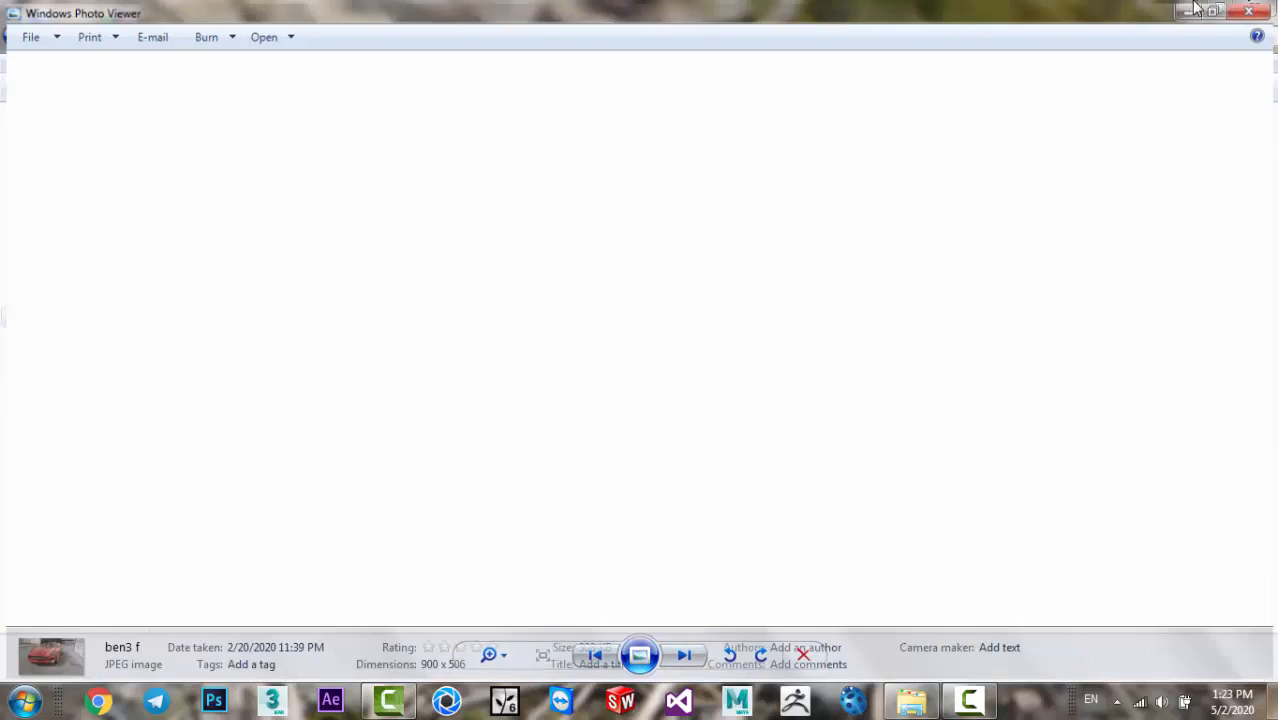
{"action": "left_click", "coordinate": [1252, 9]}
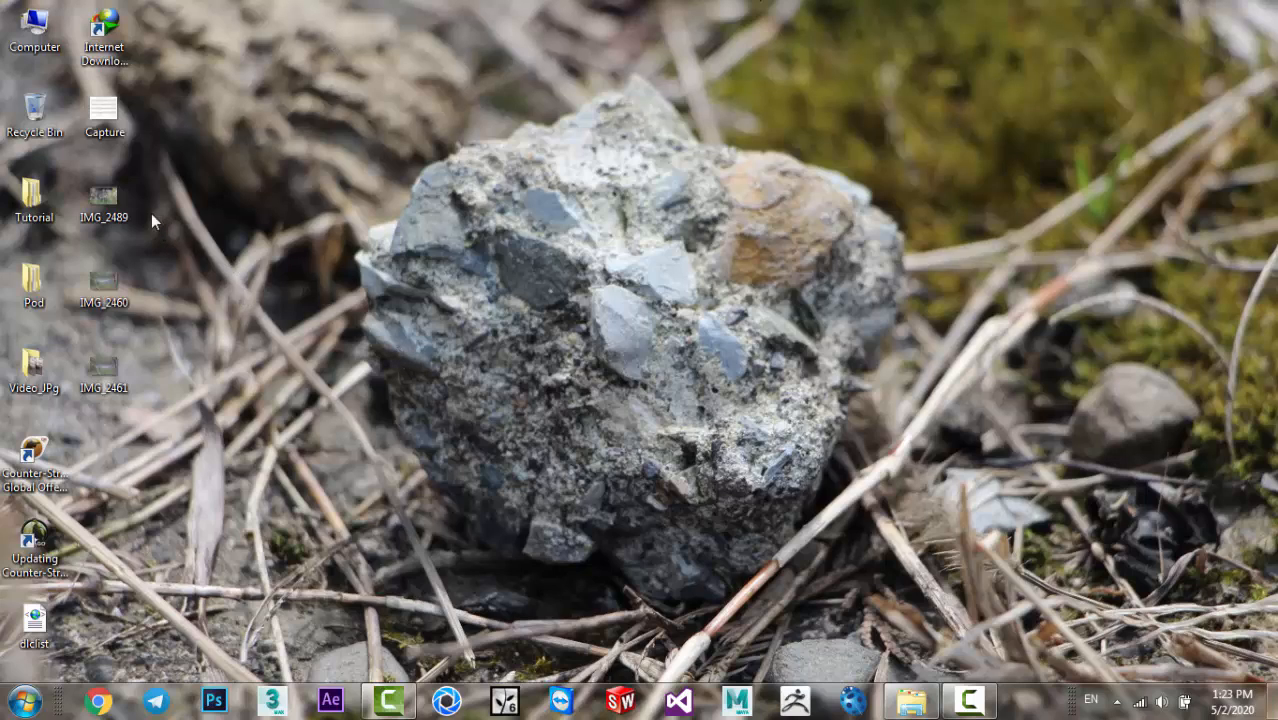
- View IMG_2489 and IMG_2461 again, look once more at the cat photo IMG_2489, and return to the desktop
{"action": "double_click", "coordinate": [104, 205]}
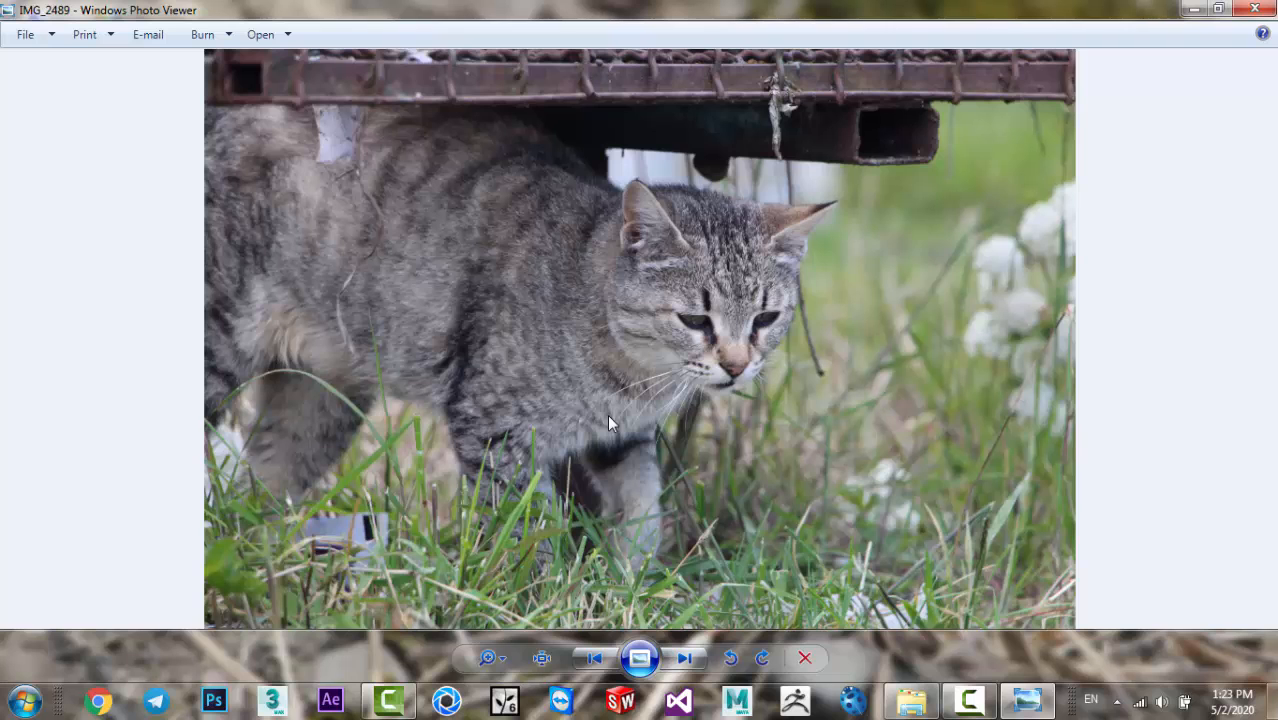
{"action": "left_click", "coordinate": [675, 662]}
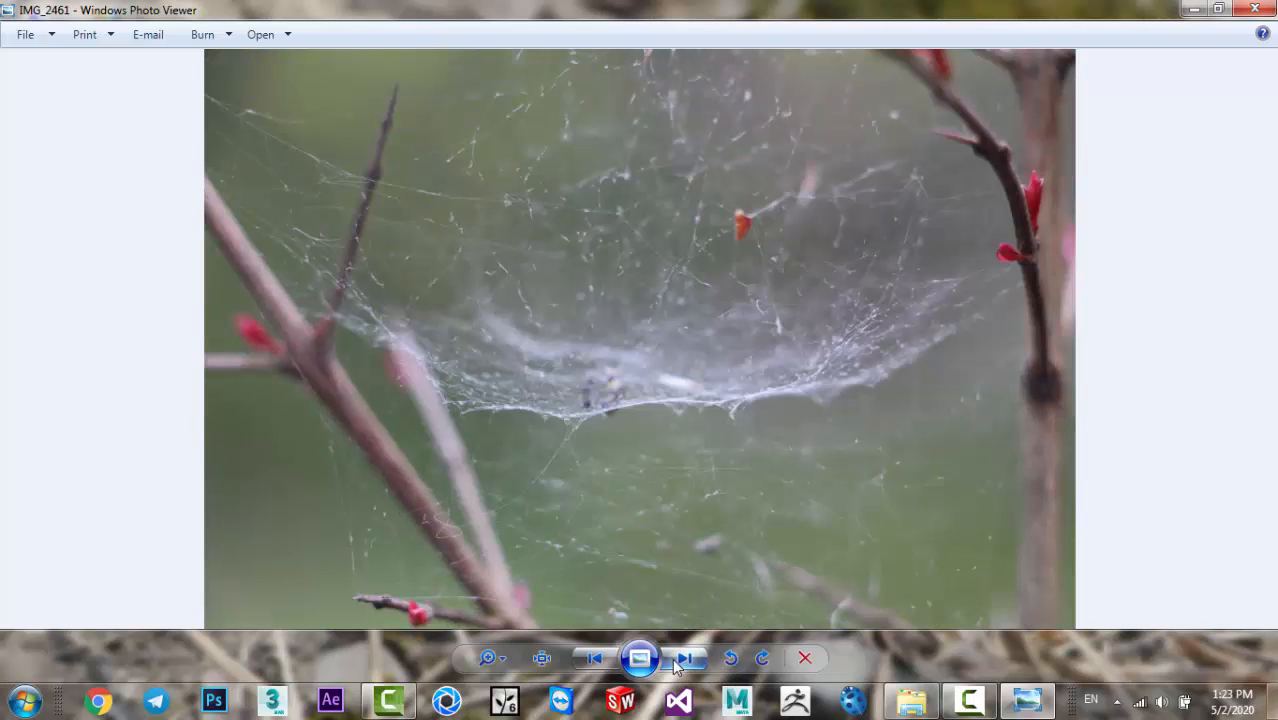
{"action": "left_click", "coordinate": [1255, 9]}
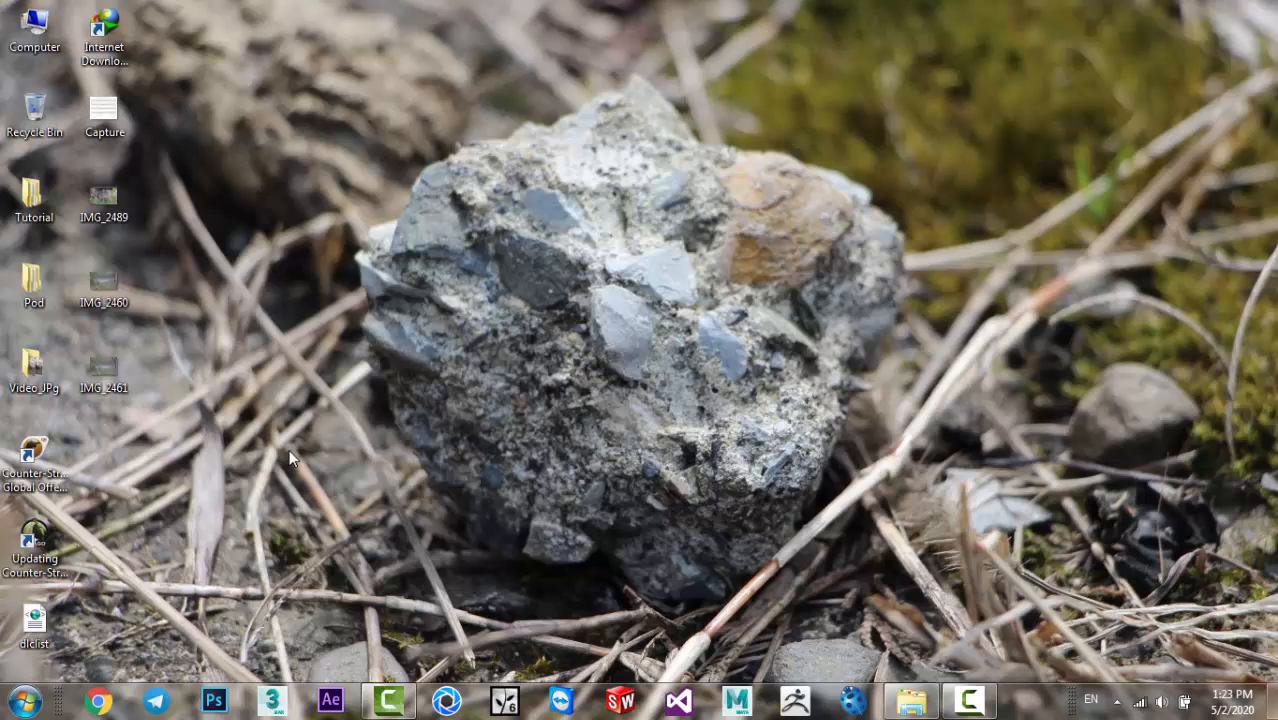
{"action": "double_click", "coordinate": [105, 200]}
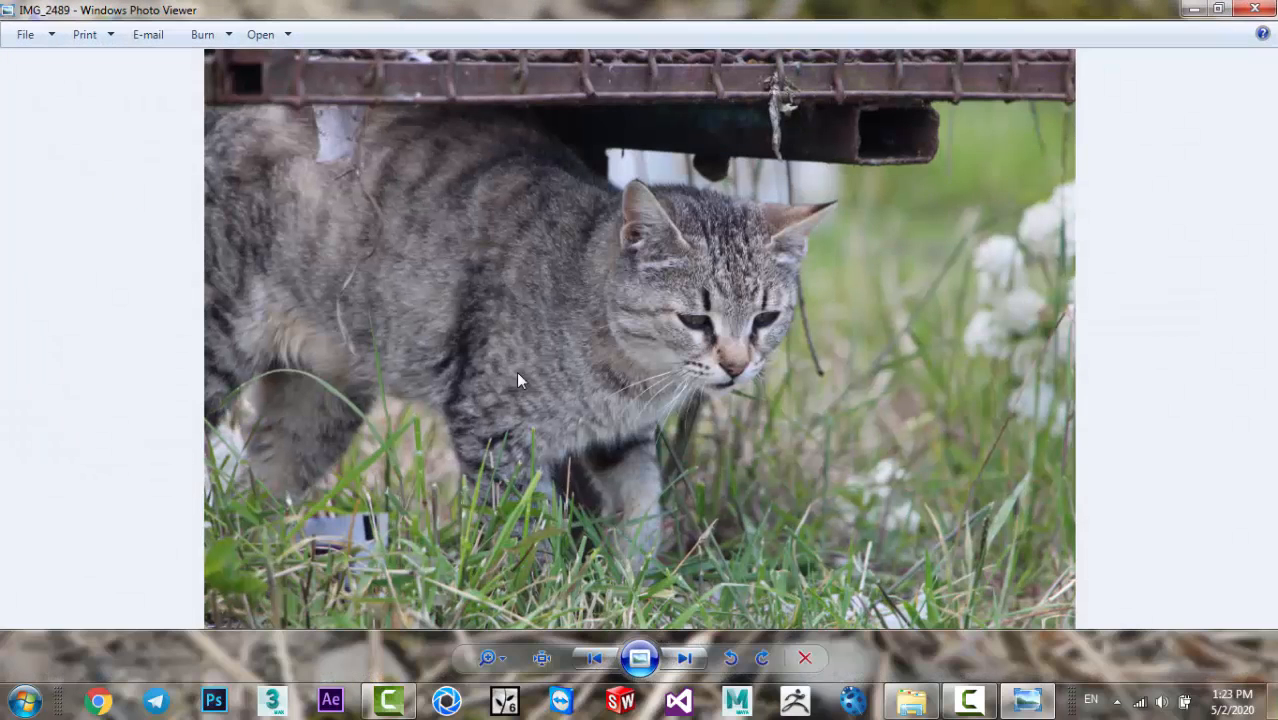
{"action": "left_click", "coordinate": [1255, 9]}
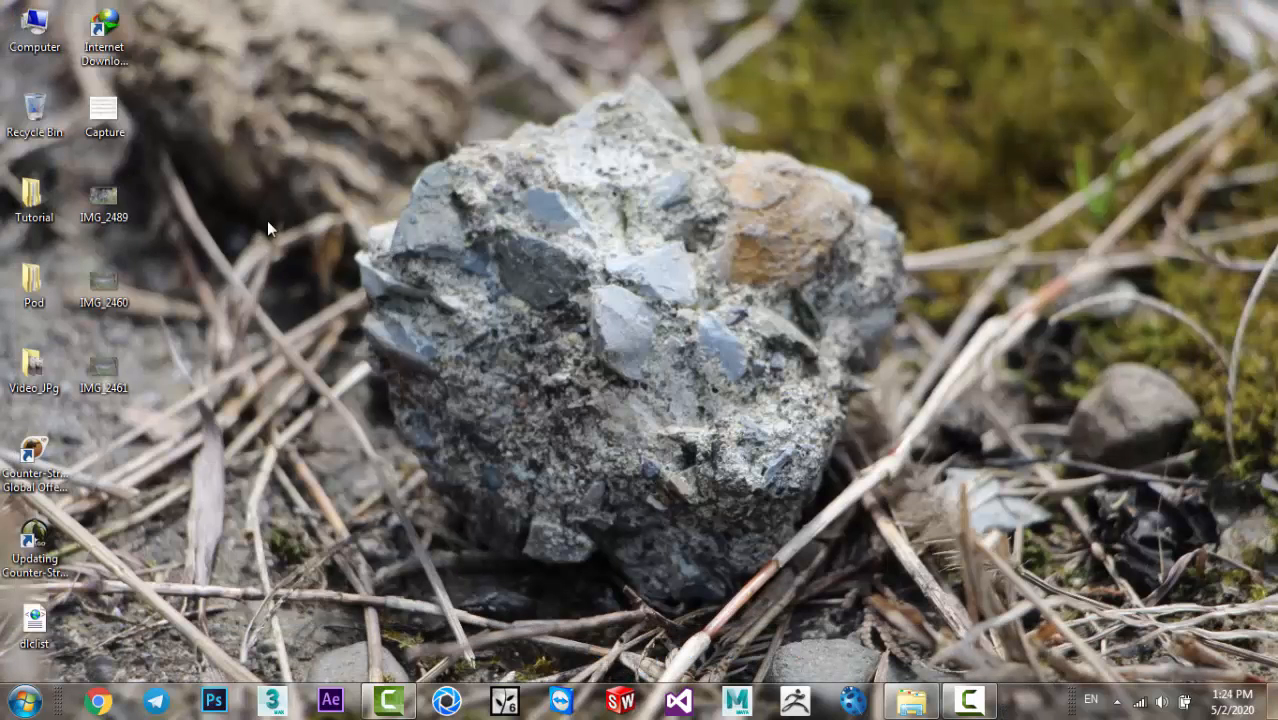
- Open the desktop photo IMG_2489 in Adobe Photoshop
{"action": "right_click", "coordinate": [110, 200]}
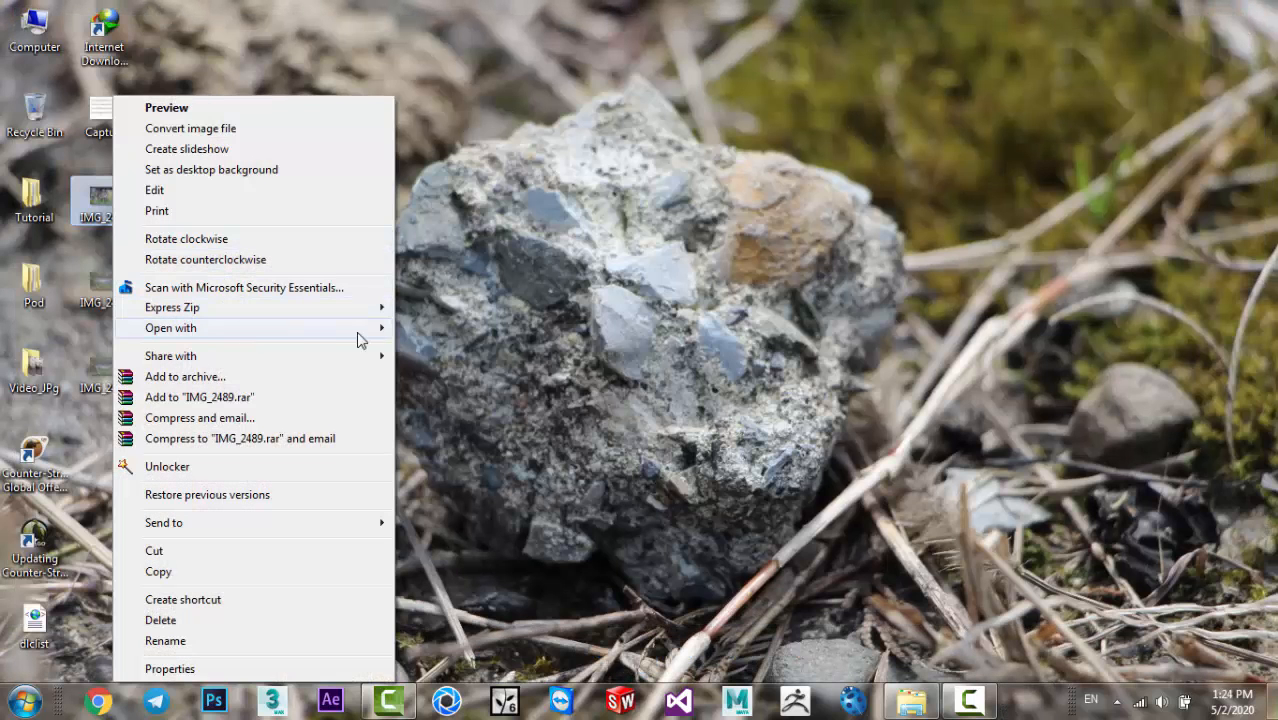
{"action": "mouse_move", "coordinate": [360, 338]}
{"action": "left_click", "coordinate": [450, 325]}
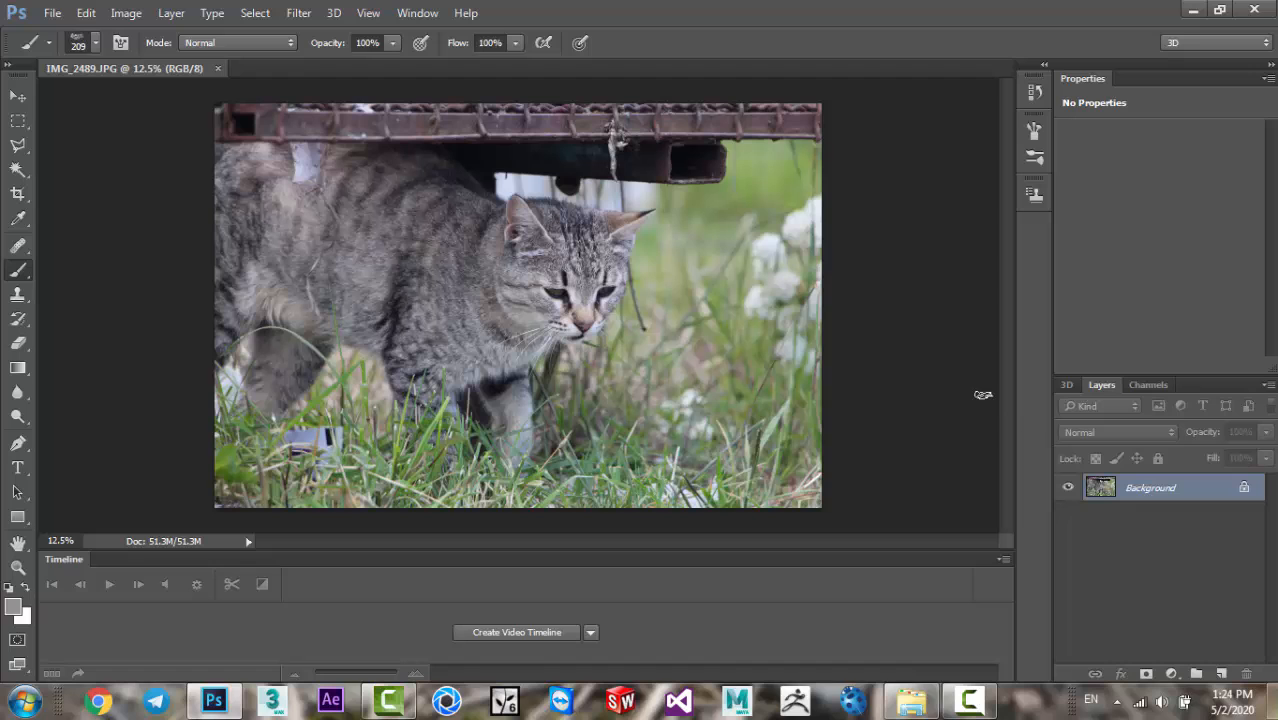
- Close the Timeline panel and activate the Move tool
{"action": "left_click", "coordinate": [1001, 561]}
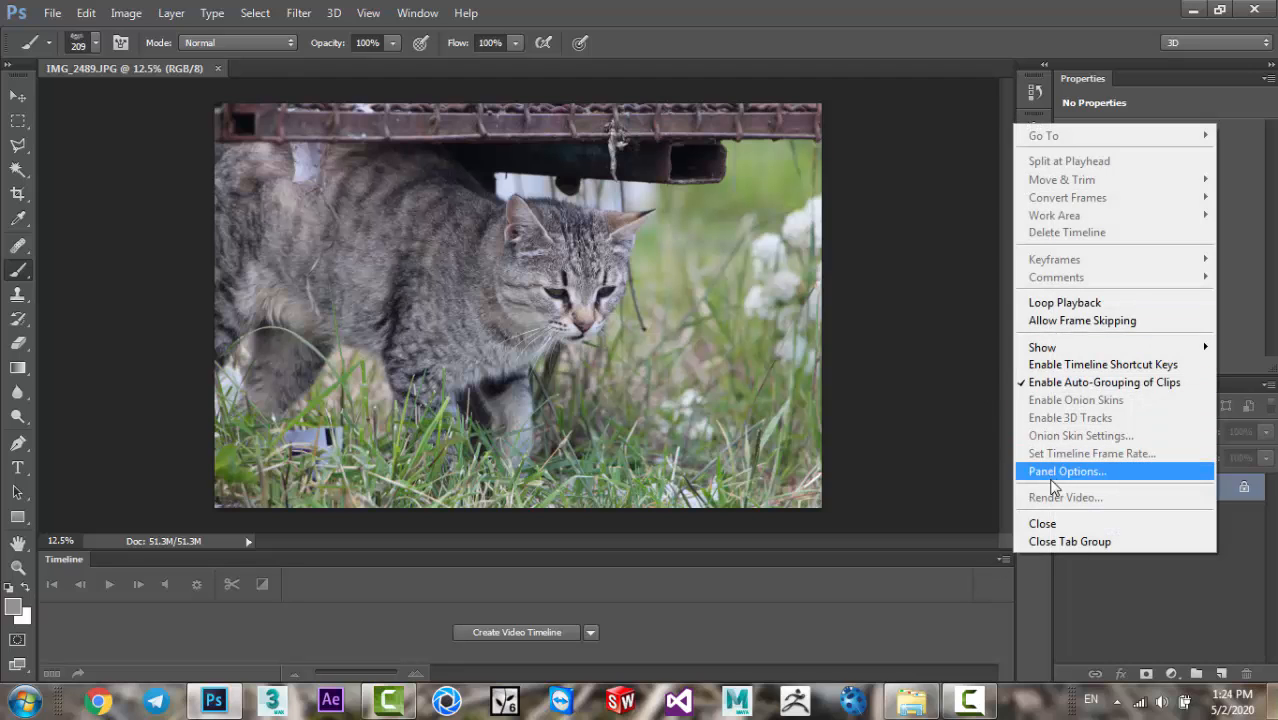
{"action": "left_click", "coordinate": [1063, 524]}
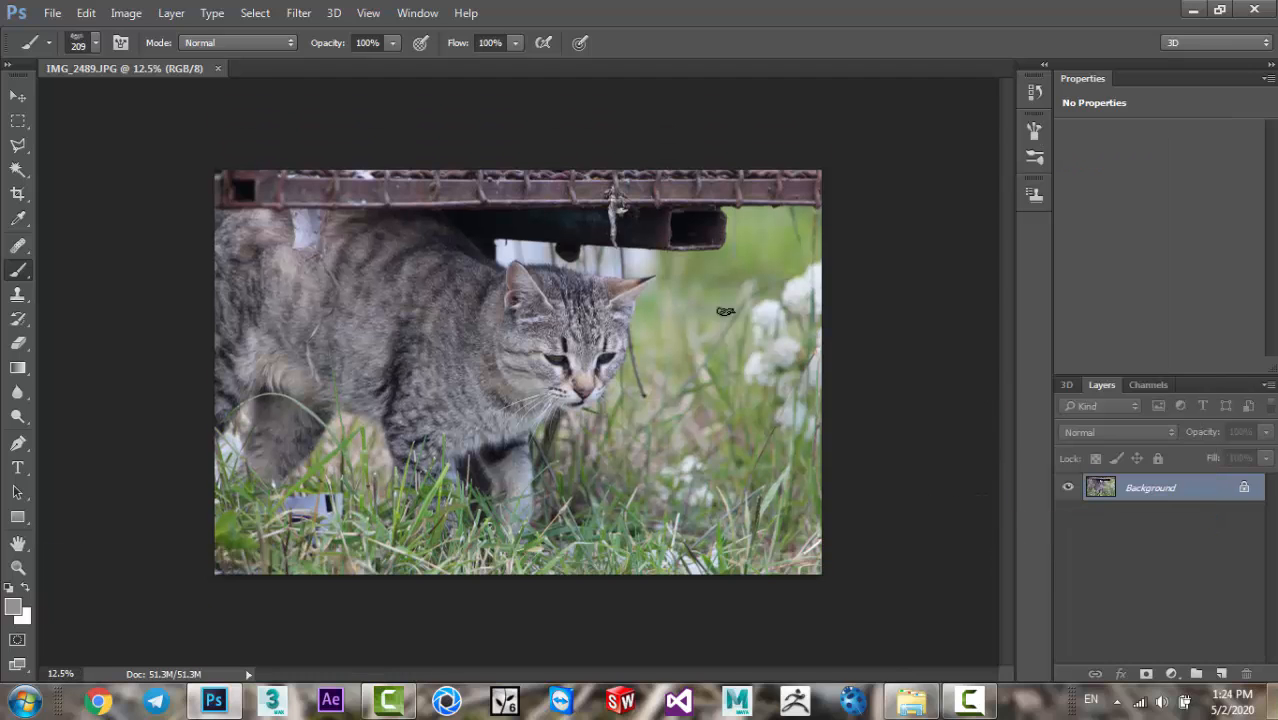
{"action": "left_click", "coordinate": [36, 95]}
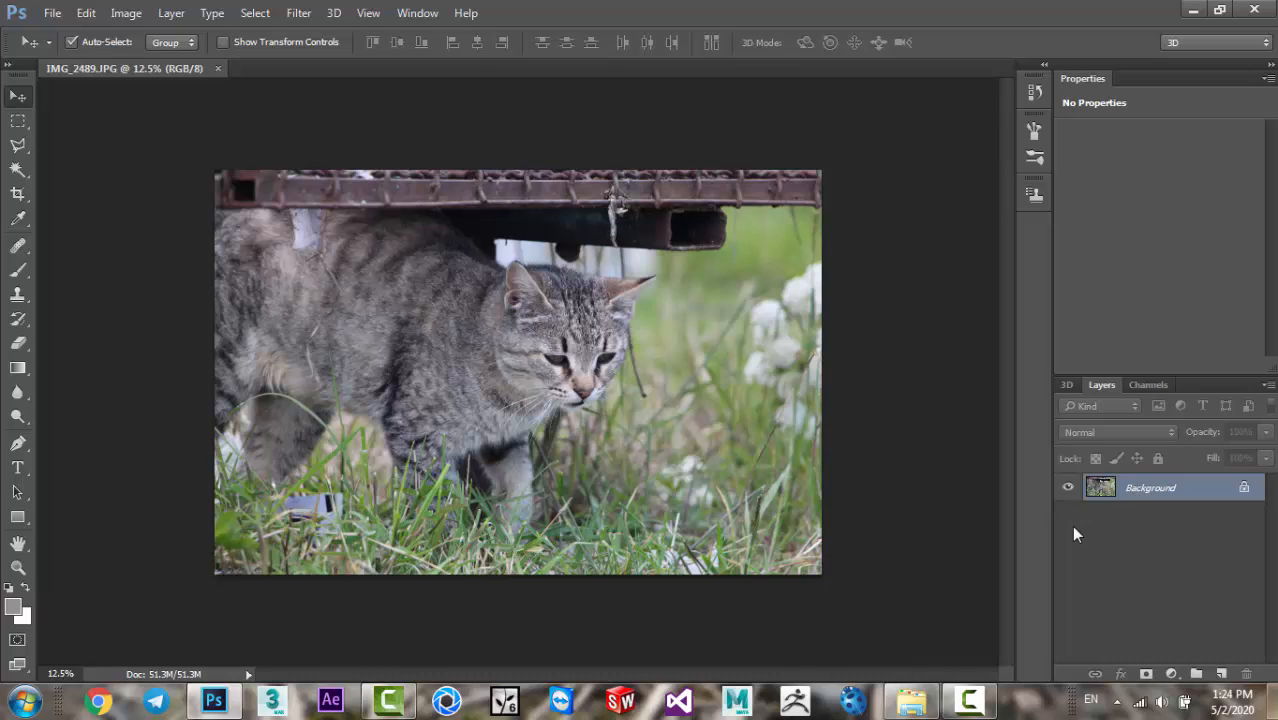
- Convert the locked Background into a regular layer named Test
{"action": "double_click", "coordinate": [1128, 502]}
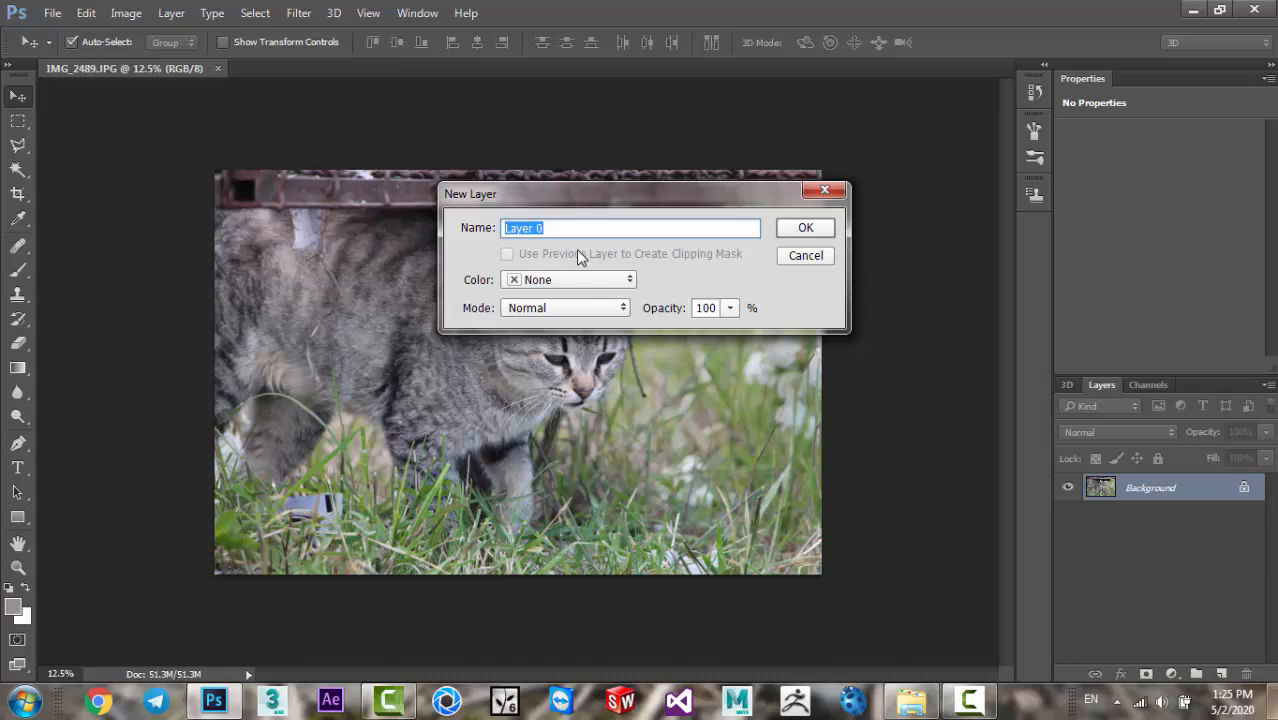
{"action": "left_click_drag", "start_coordinate": [592, 236], "coordinate": [478, 252]}
{"action": "left_click_drag", "start_coordinate": [595, 230], "coordinate": [433, 234]}
{"action": "type", "text": "Test"}
{"action": "key", "text": "Return"}
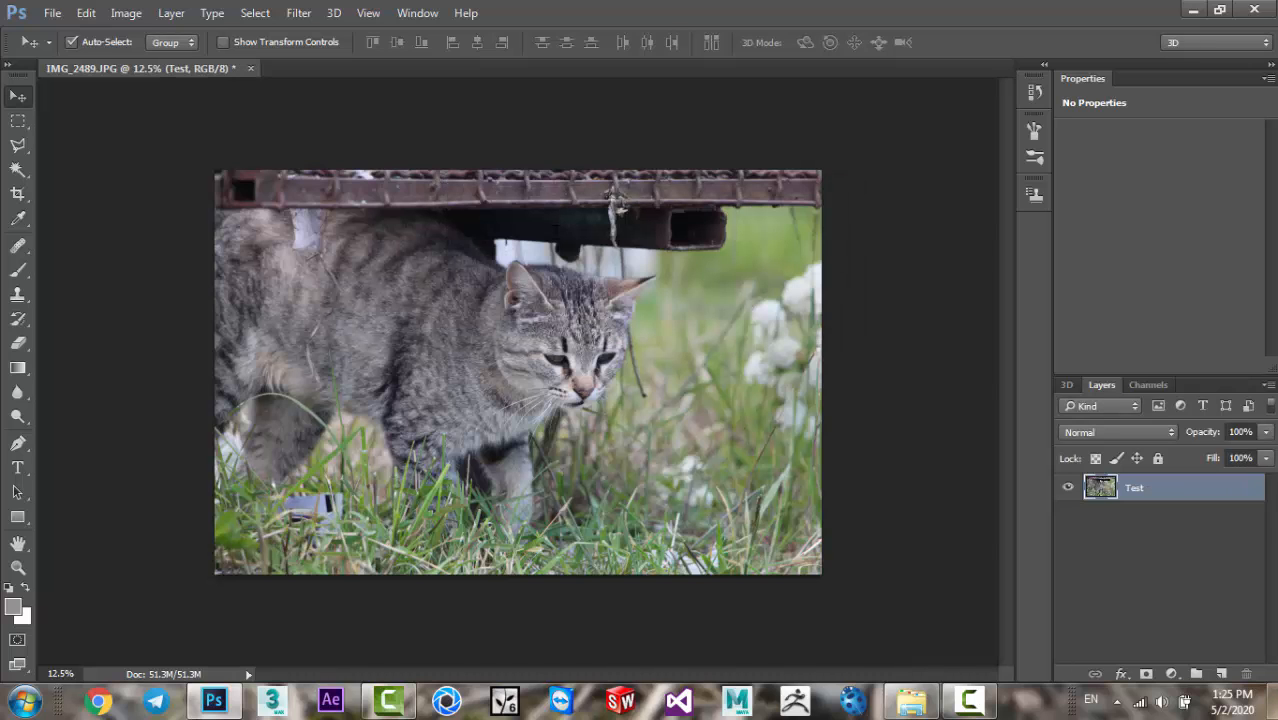
- Hide and show the Test layer to check its visibility control, leaving it visible
{"action": "left_click", "coordinate": [1068, 488]}
{"action": "left_click", "coordinate": [1068, 488]}
{"action": "left_click", "coordinate": [1068, 488]}
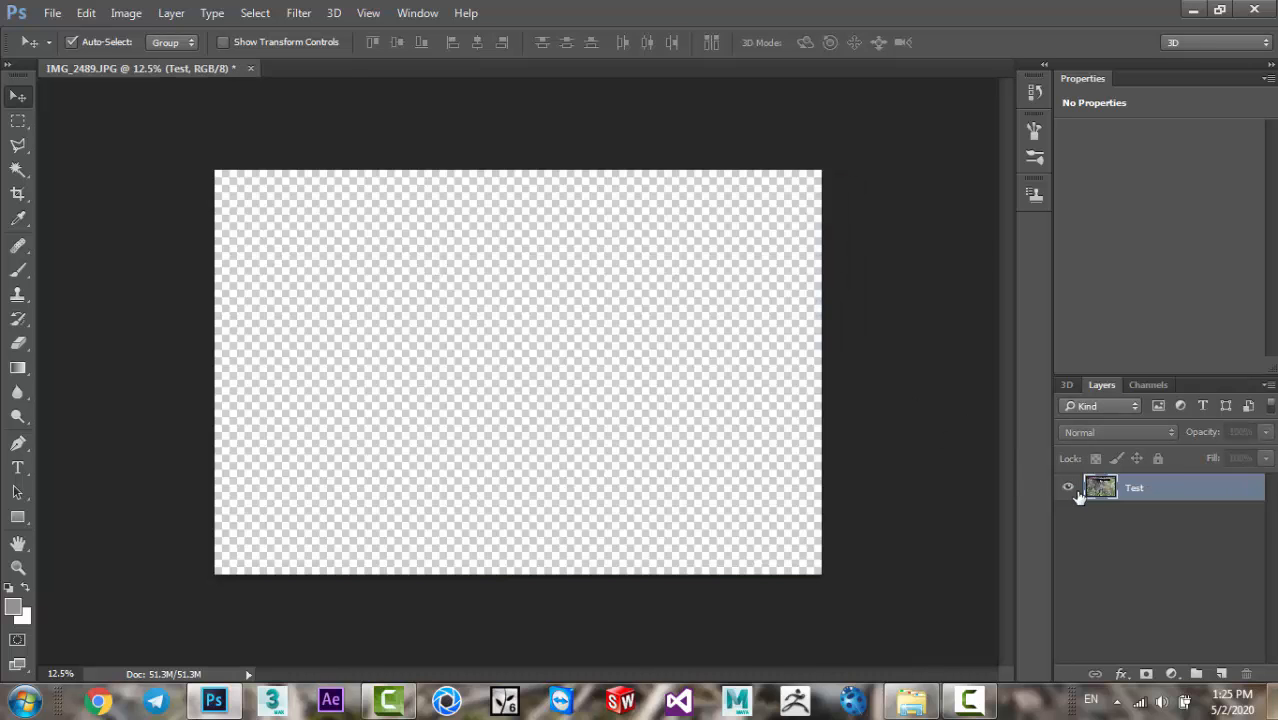
{"action": "left_click", "coordinate": [1072, 490]}
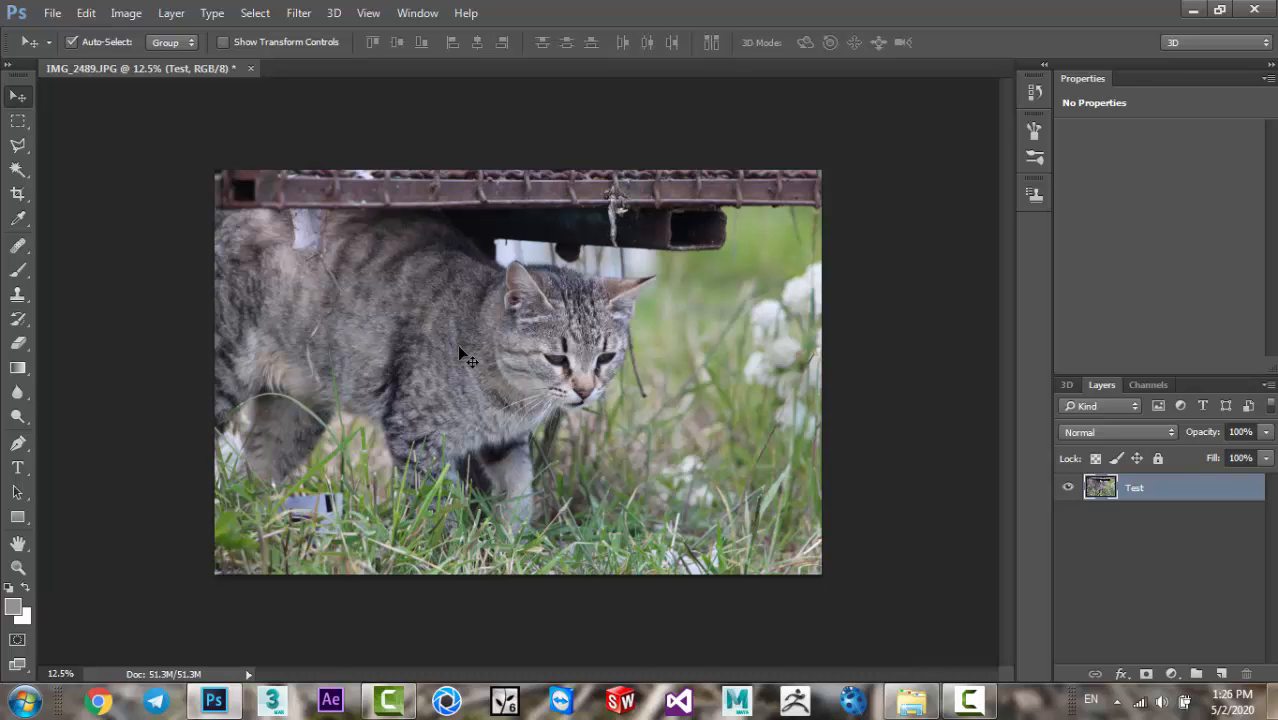
- Add a Color Lookup adjustment layer above the Test layer and clip it to that layer
{"action": "key", "text": "ctrl+plus"}
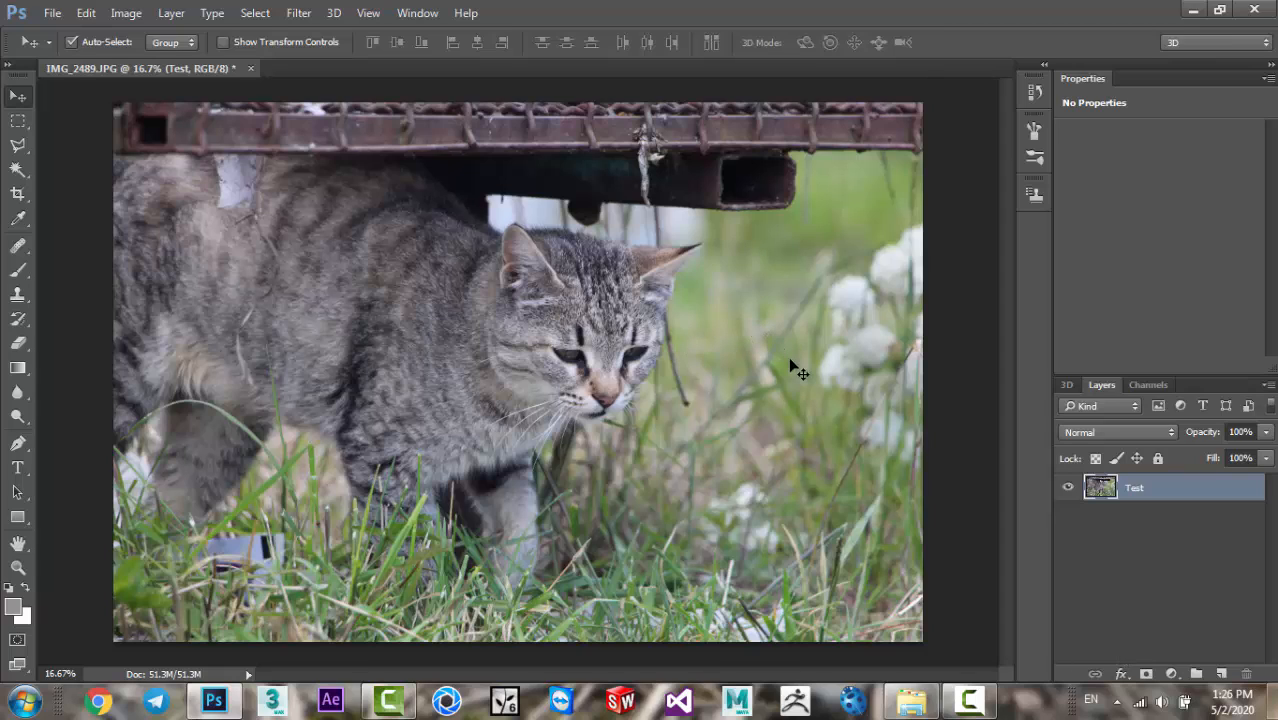
{"action": "left_click", "coordinate": [1120, 504]}
{"action": "left_click", "coordinate": [1123, 493]}
{"action": "left_click", "coordinate": [1172, 675]}
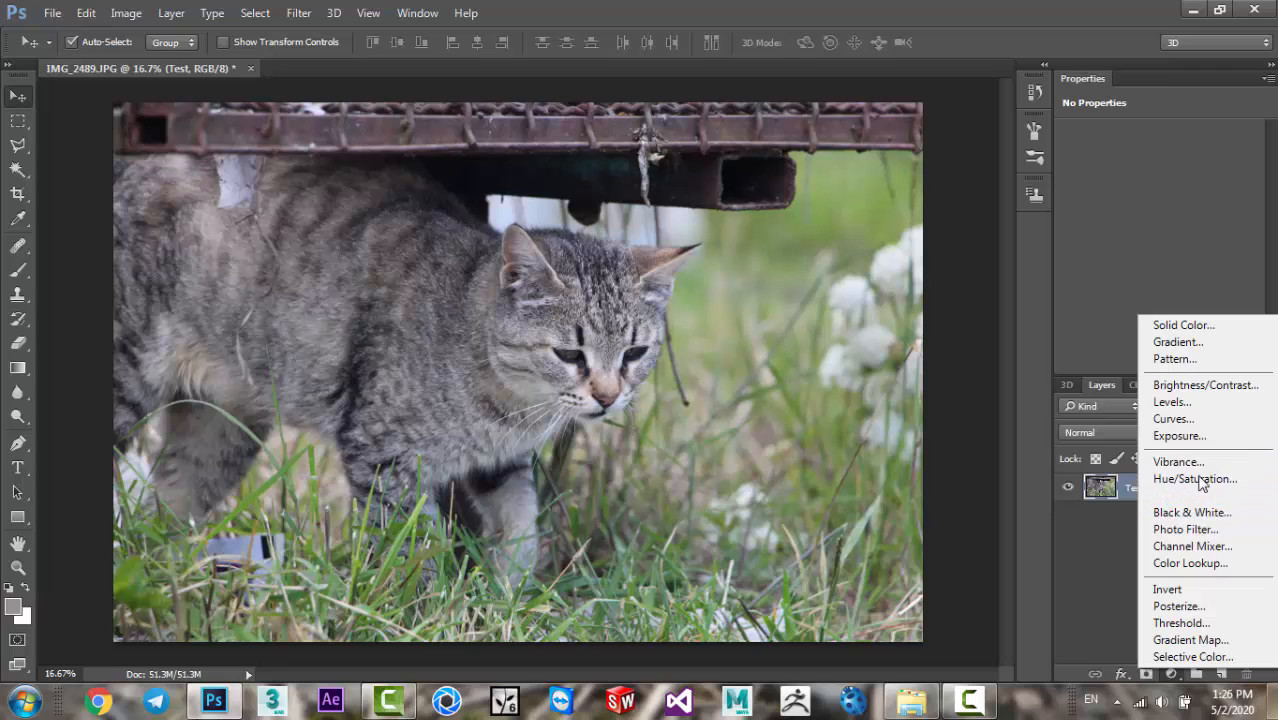
{"action": "left_click", "coordinate": [1198, 563]}
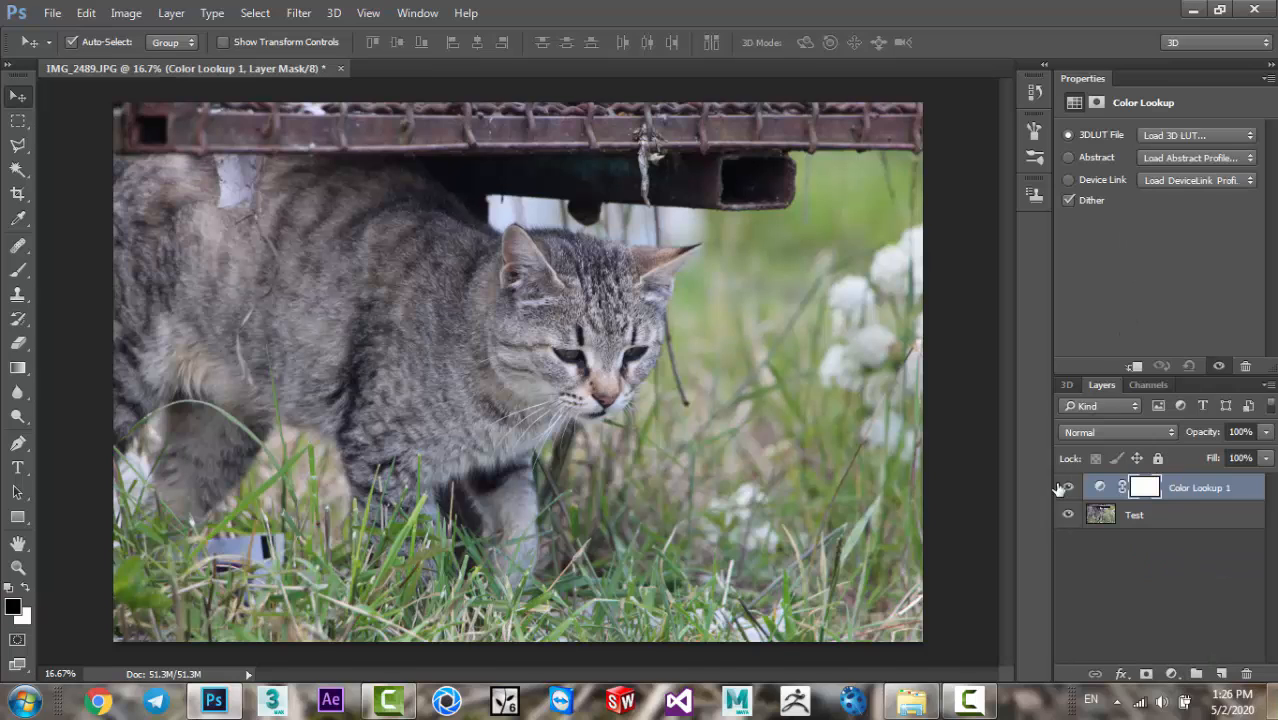
{"action": "left_click", "coordinate": [1172, 675]}
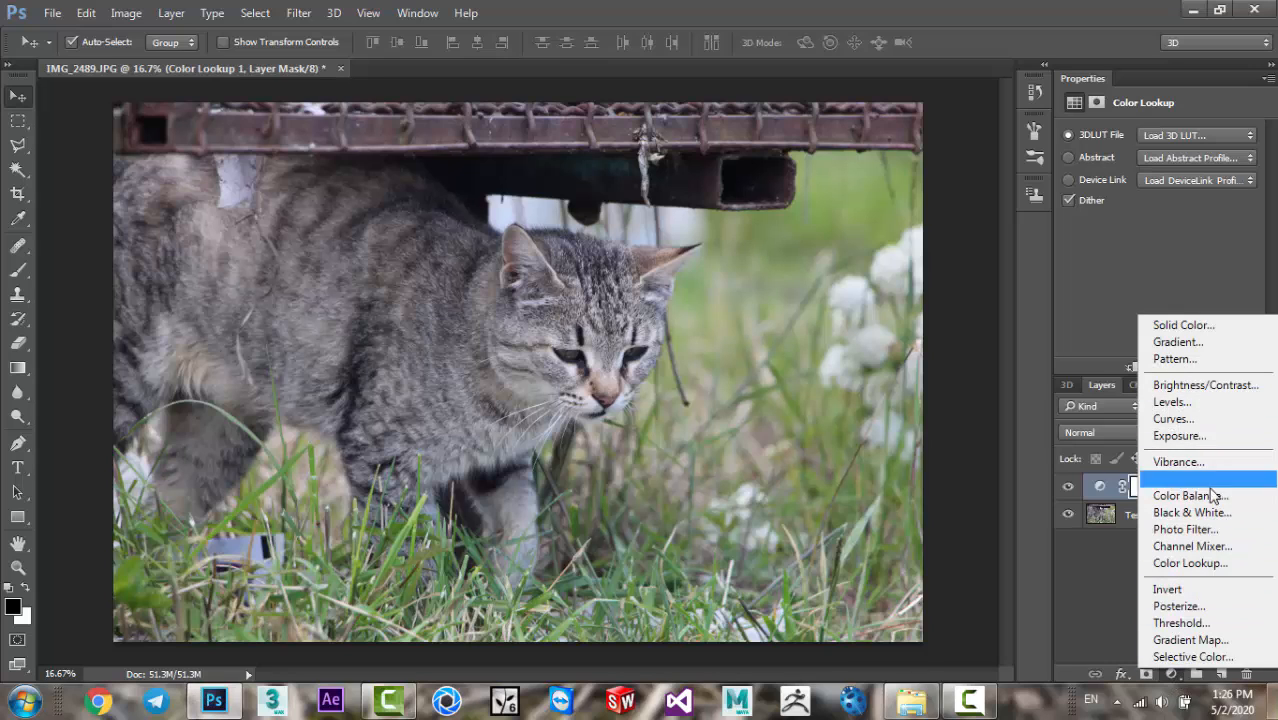
{"action": "left_click", "coordinate": [1110, 597]}
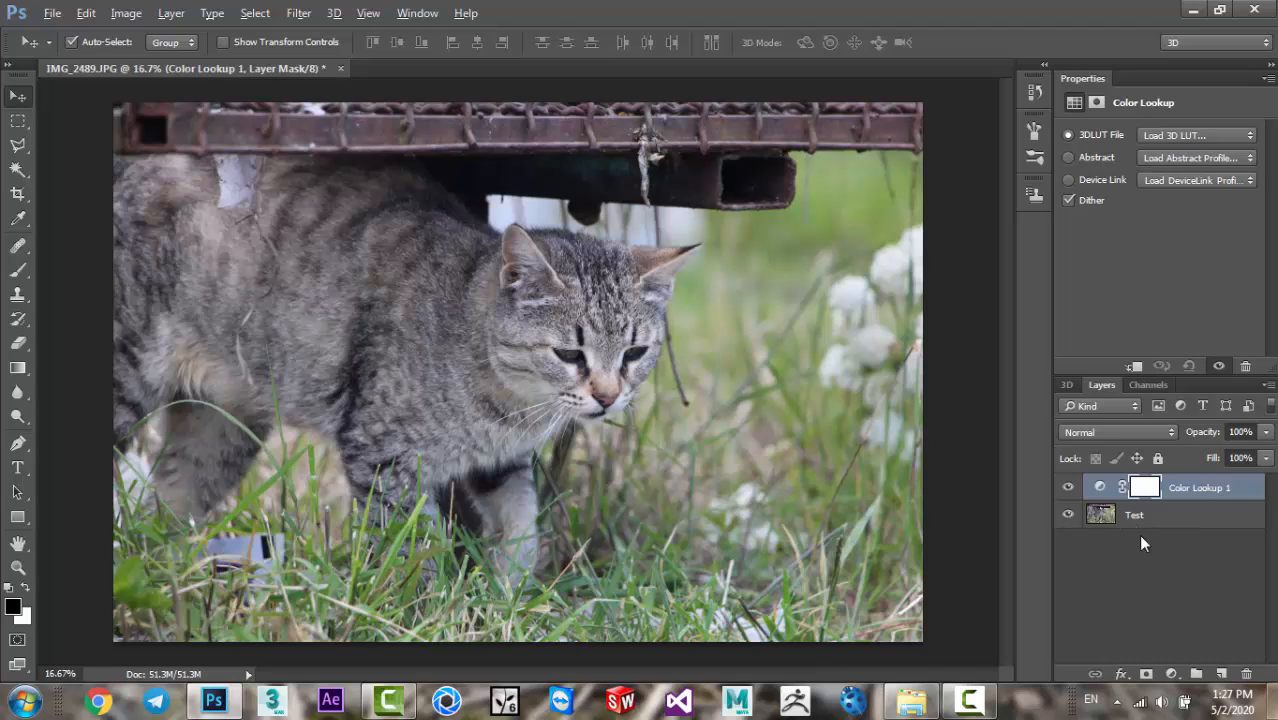
{"action": "left_click", "coordinate": [1136, 500], "text": "alt"}
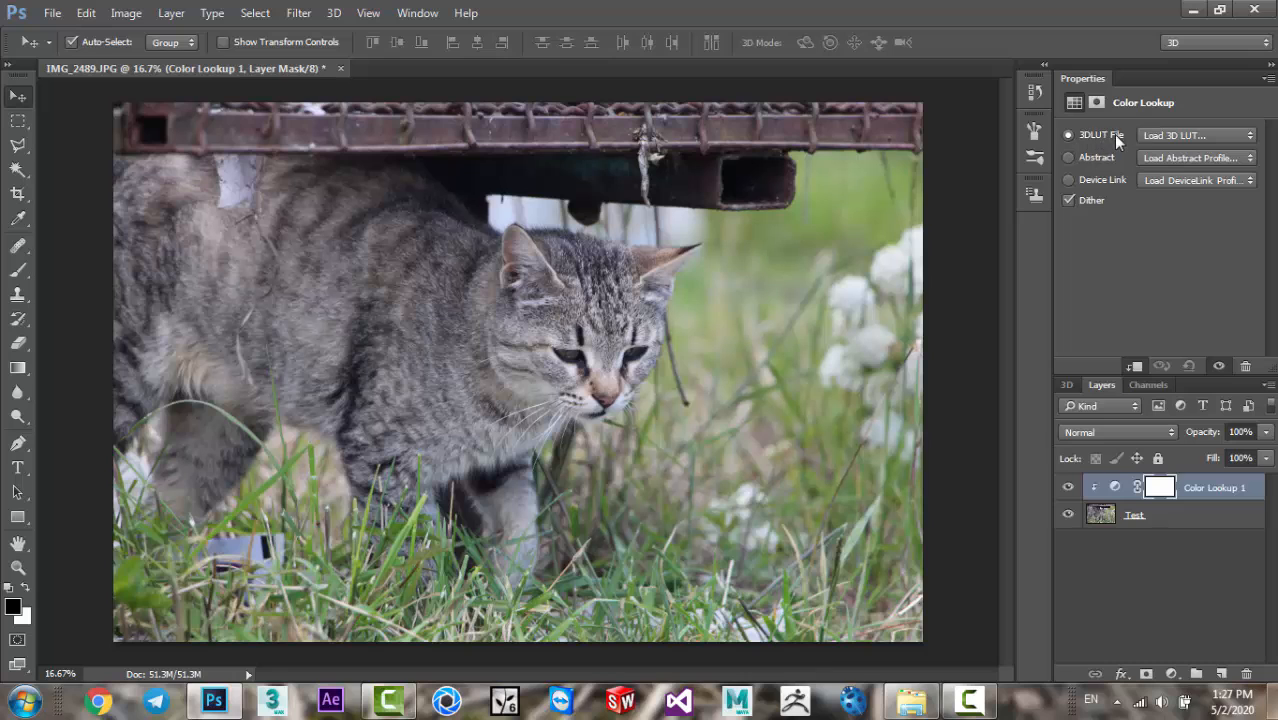
- Apply the 2Strip.look 3D LUT to the Color Lookup layer and compare the photo with and without it
{"action": "left_click", "coordinate": [1154, 134]}
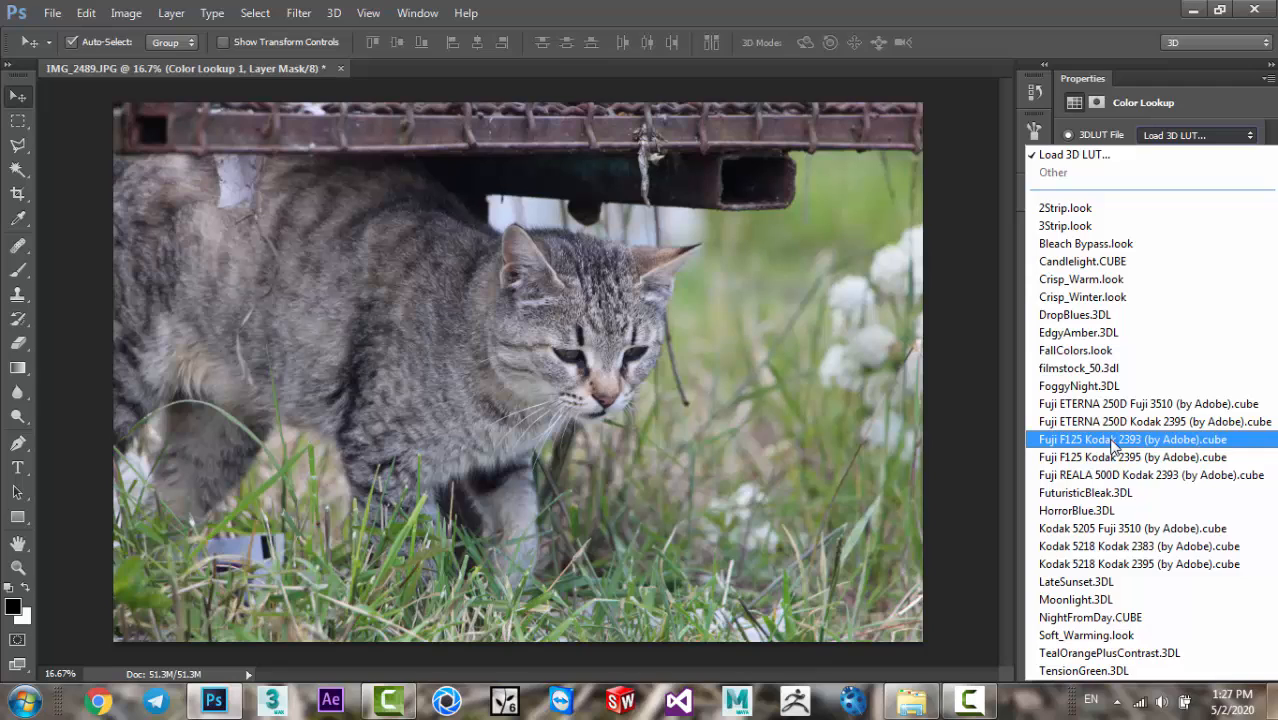
{"action": "left_click", "coordinate": [1121, 214]}
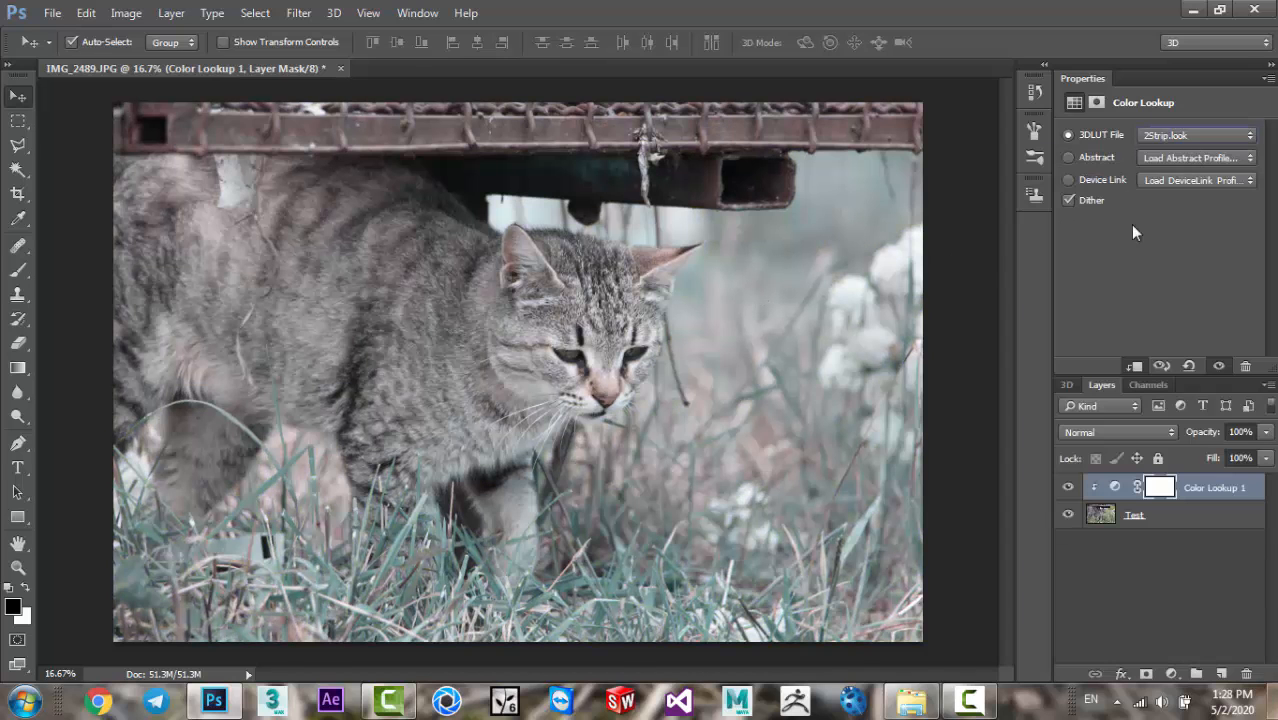
{"action": "left_click", "coordinate": [1067, 488]}
{"action": "left_click", "coordinate": [1067, 488]}
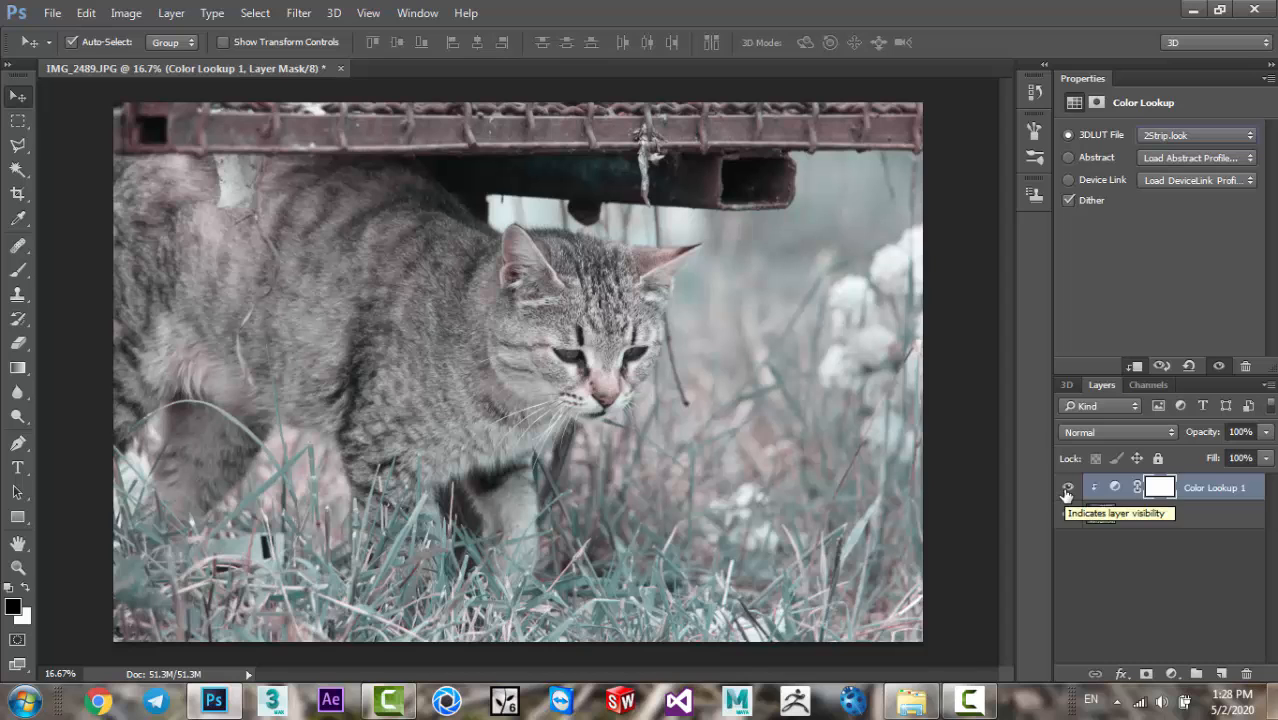
- Apply the Bleach Bypass.look 3D LUT, try lowering the adjustment layer's opacity to 16%, and restore it to 100%
{"action": "left_click", "coordinate": [1177, 133]}
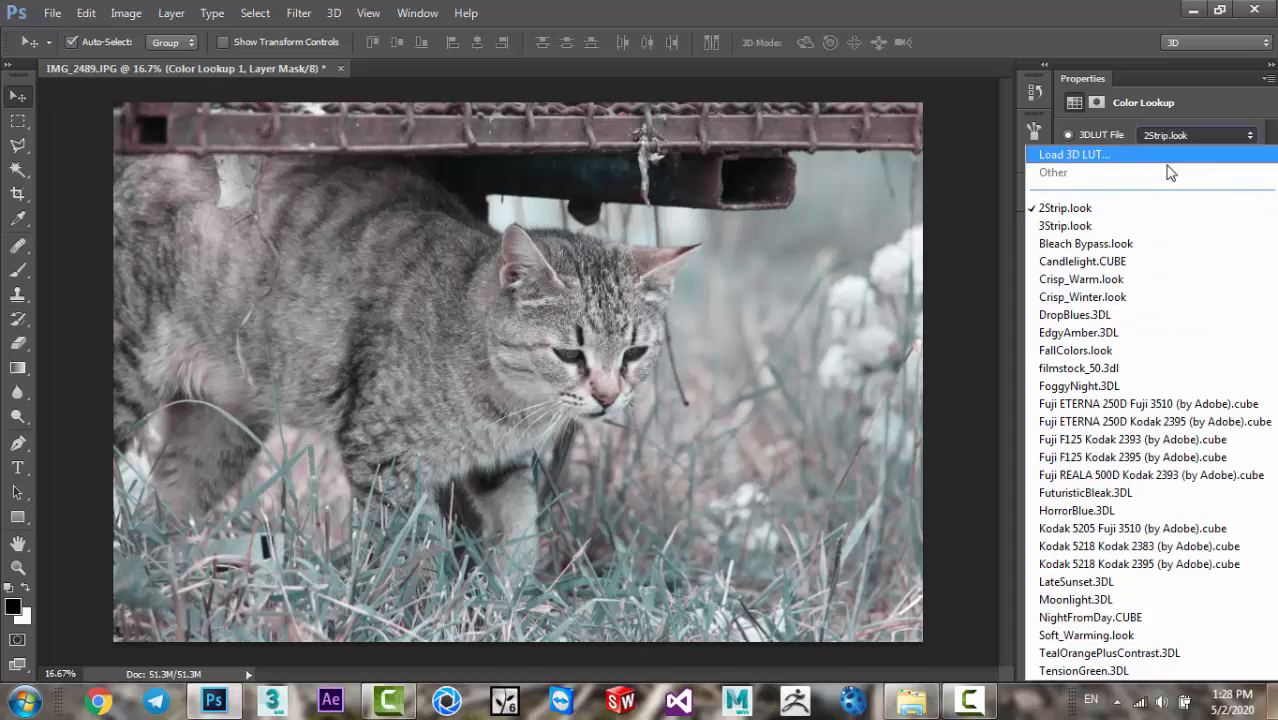
{"action": "left_click", "coordinate": [1128, 248]}
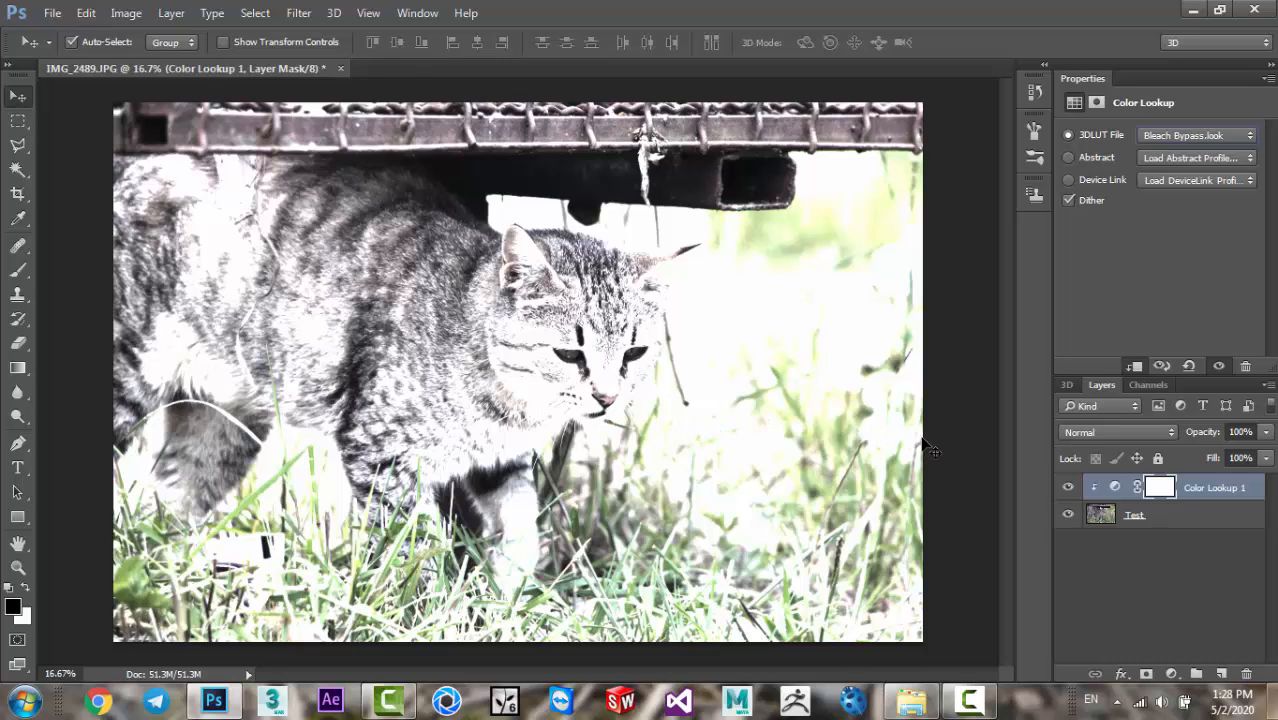
{"action": "left_click", "coordinate": [1266, 432]}
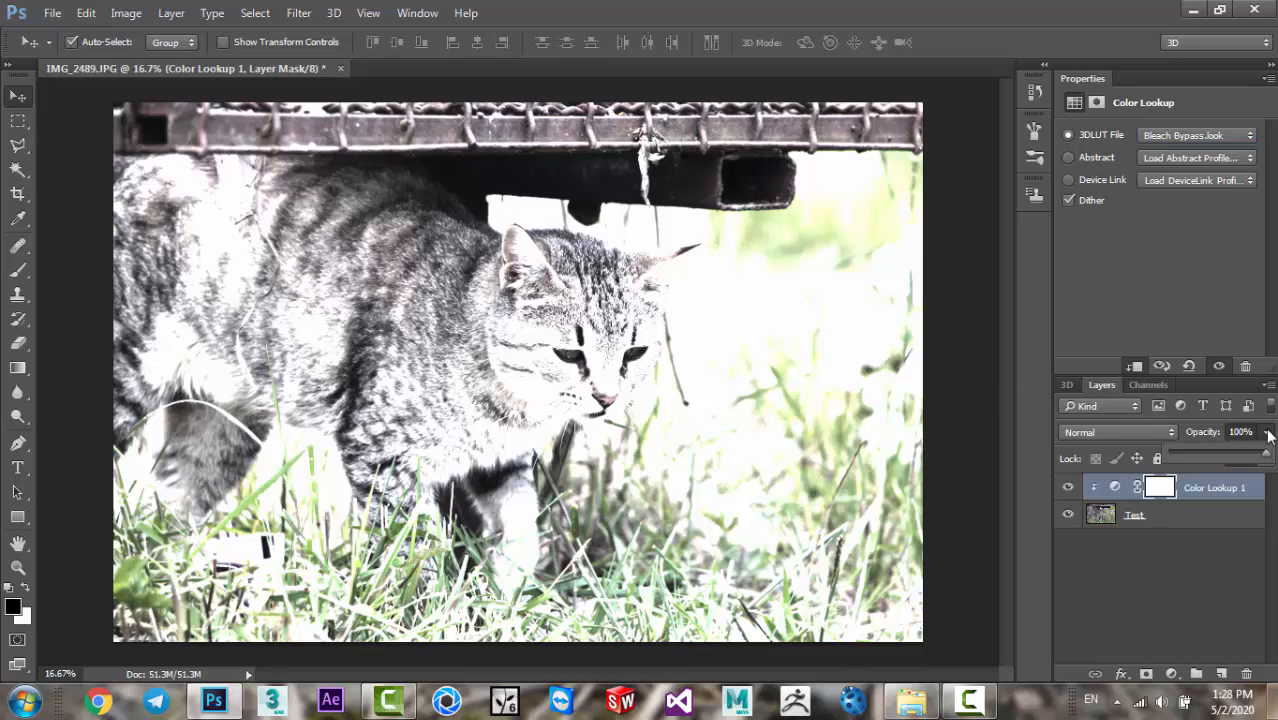
{"action": "left_click", "coordinate": [1222, 451]}
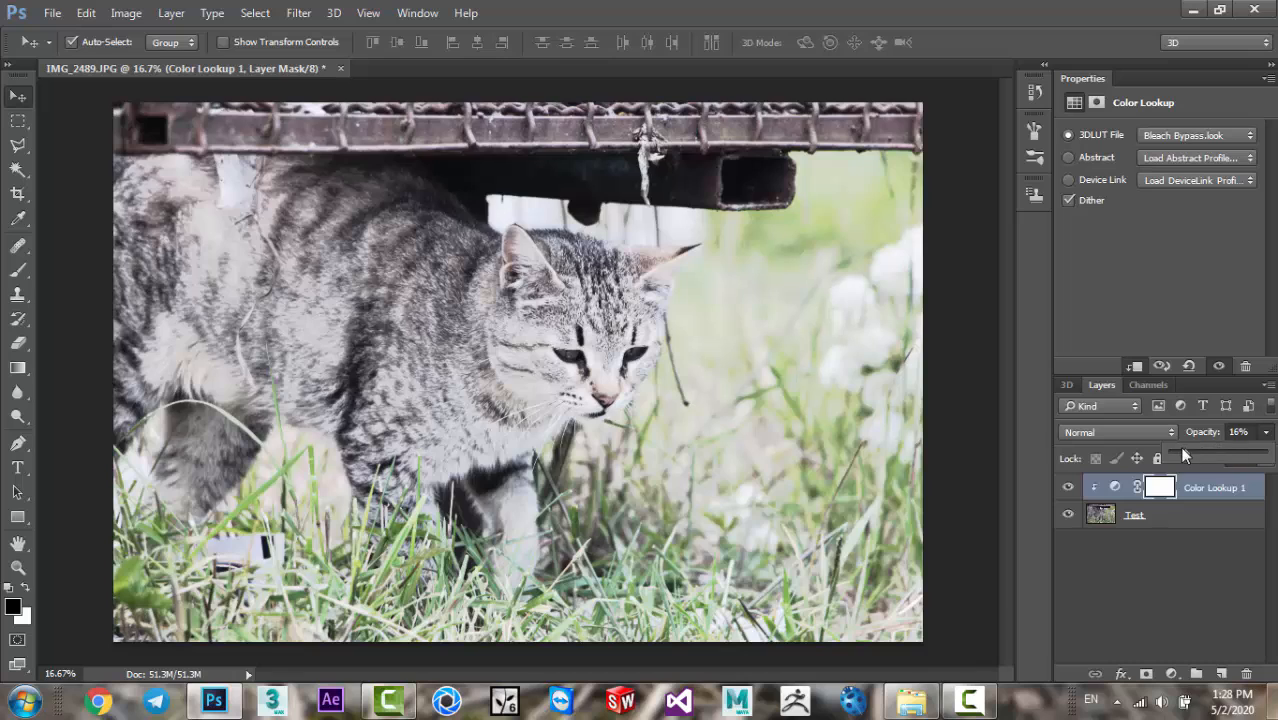
{"action": "left_click_drag", "start_coordinate": [1182, 448], "coordinate": [1268, 456]}
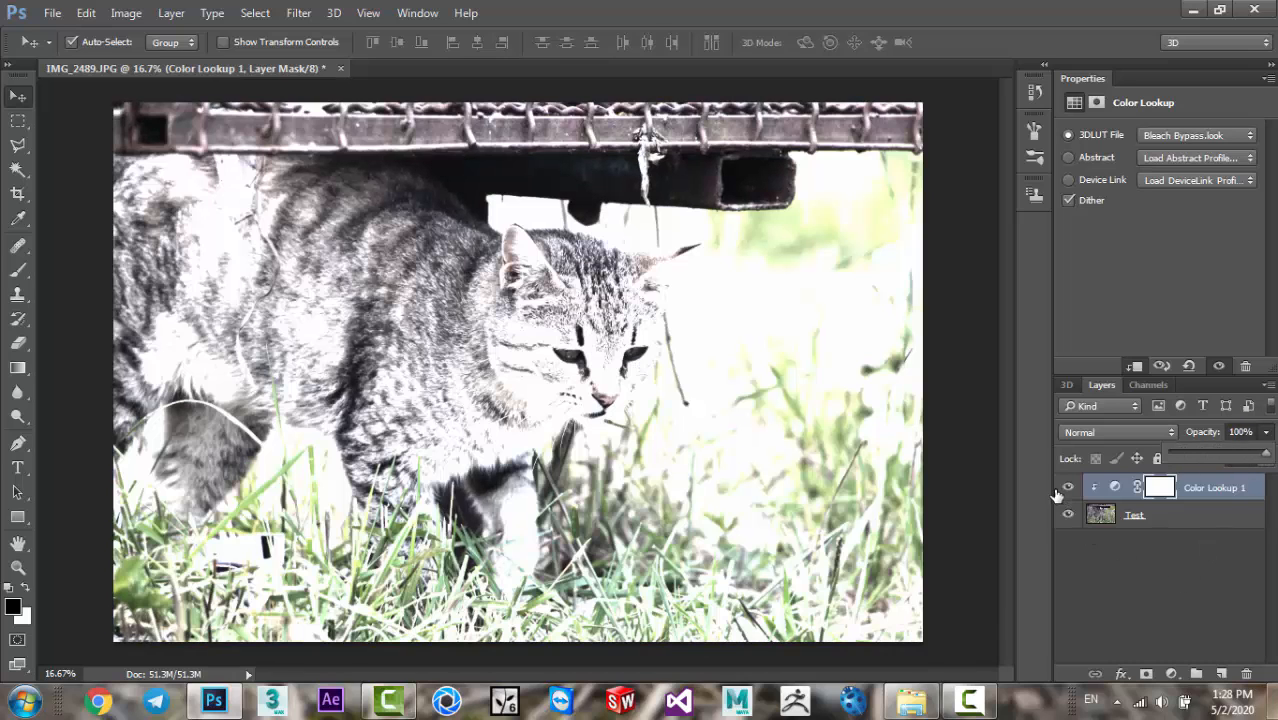
- Try the EdgyAmber.3DL LUT on the Color Lookup layer, and replace it with a Fuji F125 Kodak LUT
{"action": "left_click", "coordinate": [1108, 487]}
{"action": "left_click", "coordinate": [1114, 488]}
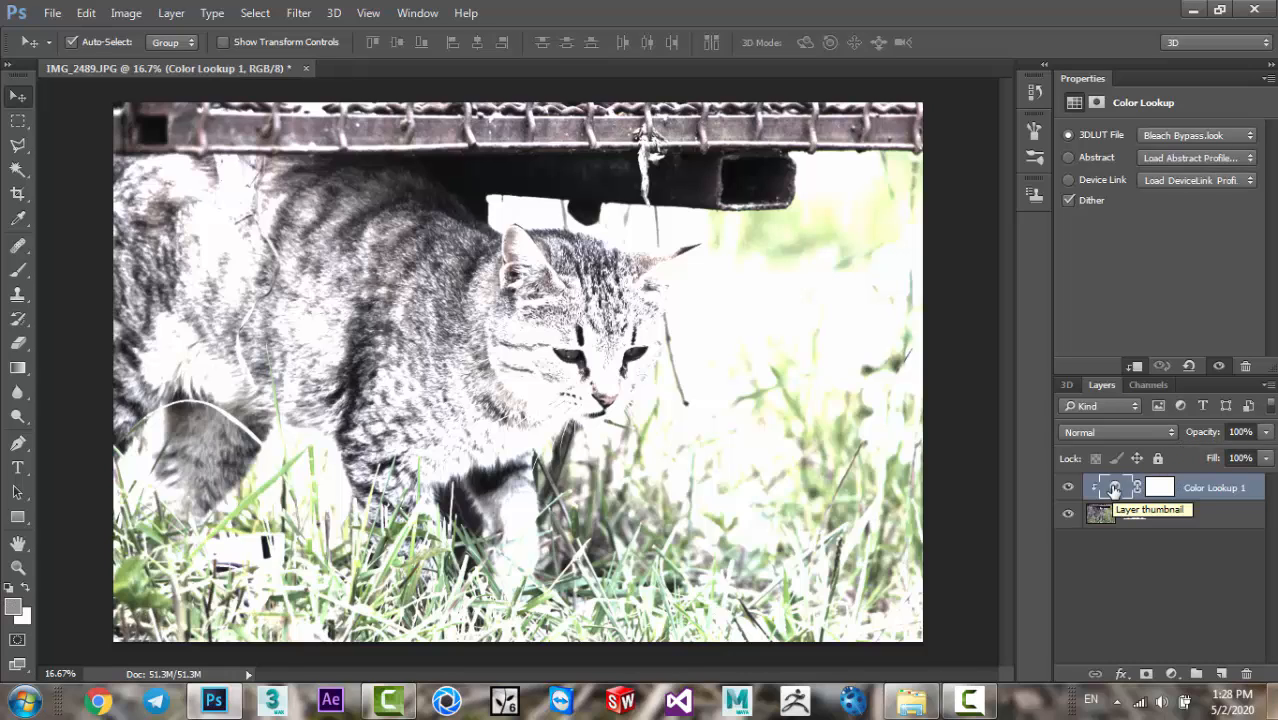
{"action": "left_click", "coordinate": [1213, 135]}
{"action": "left_click", "coordinate": [1165, 331]}
{"action": "left_click", "coordinate": [1213, 135]}
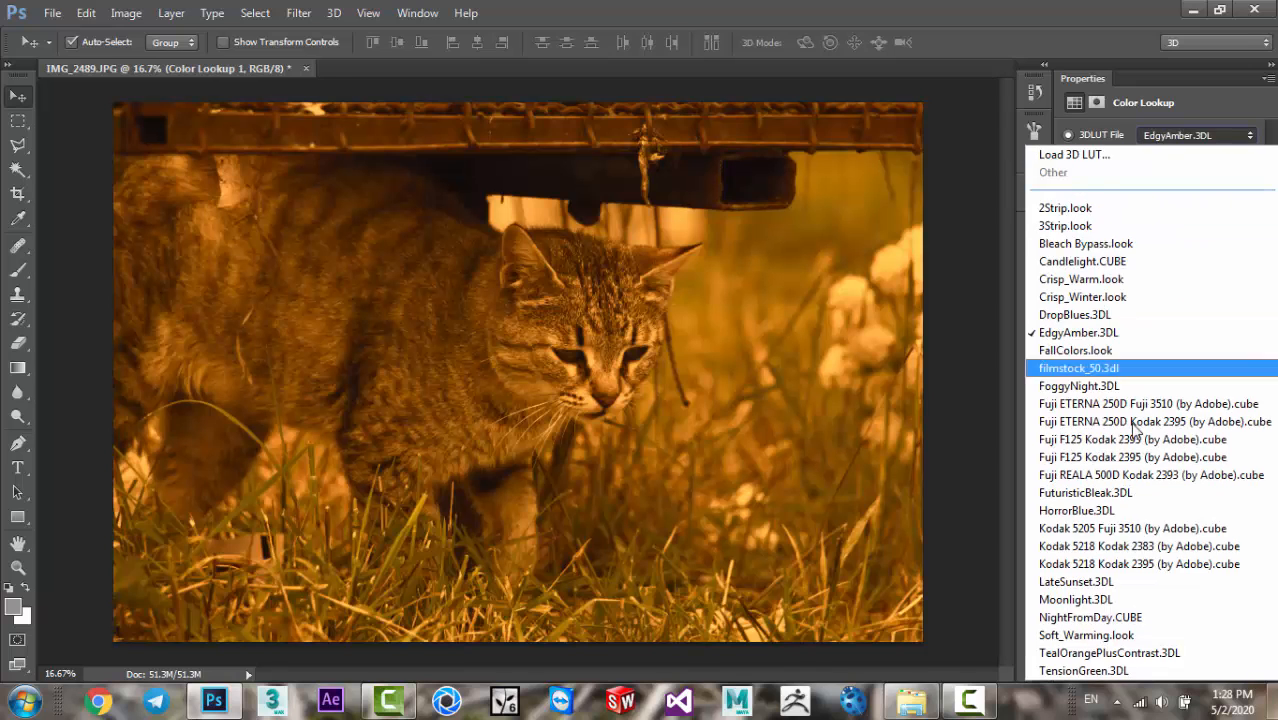
{"action": "left_click", "coordinate": [1120, 453]}
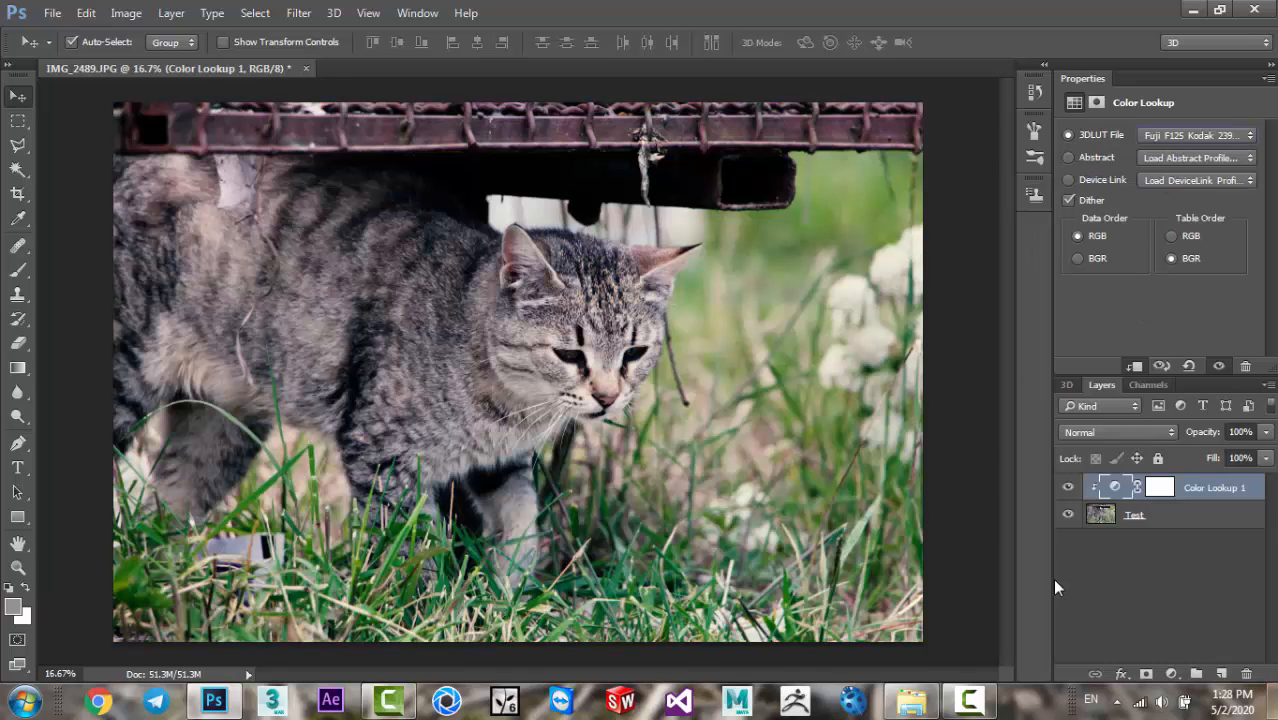
- Compare the photo with and without the Fuji F125 Kodak grading, leaving the Color Lookup layer visible
{"action": "left_click", "coordinate": [1068, 487]}
{"action": "left_click", "coordinate": [1068, 487]}
{"action": "left_click", "coordinate": [1068, 487]}
{"action": "left_click", "coordinate": [1068, 487]}
{"action": "left_click", "coordinate": [1068, 487]}
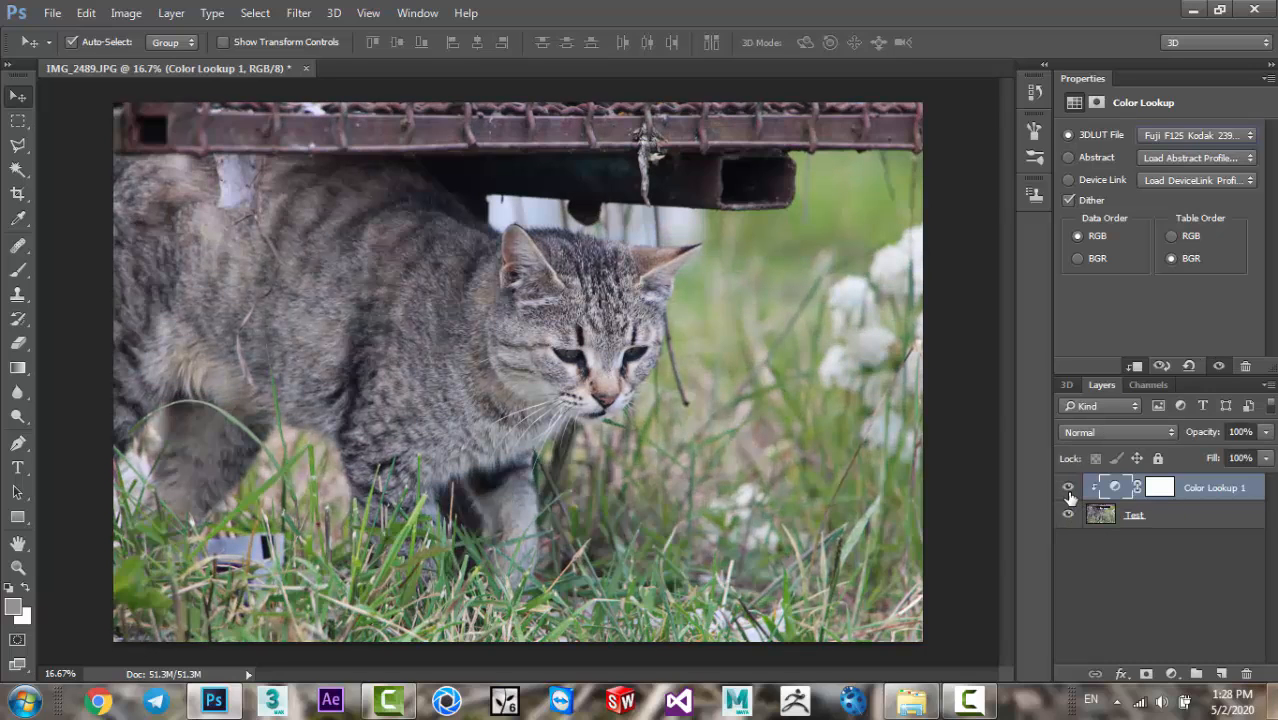
{"action": "left_click", "coordinate": [1068, 487]}
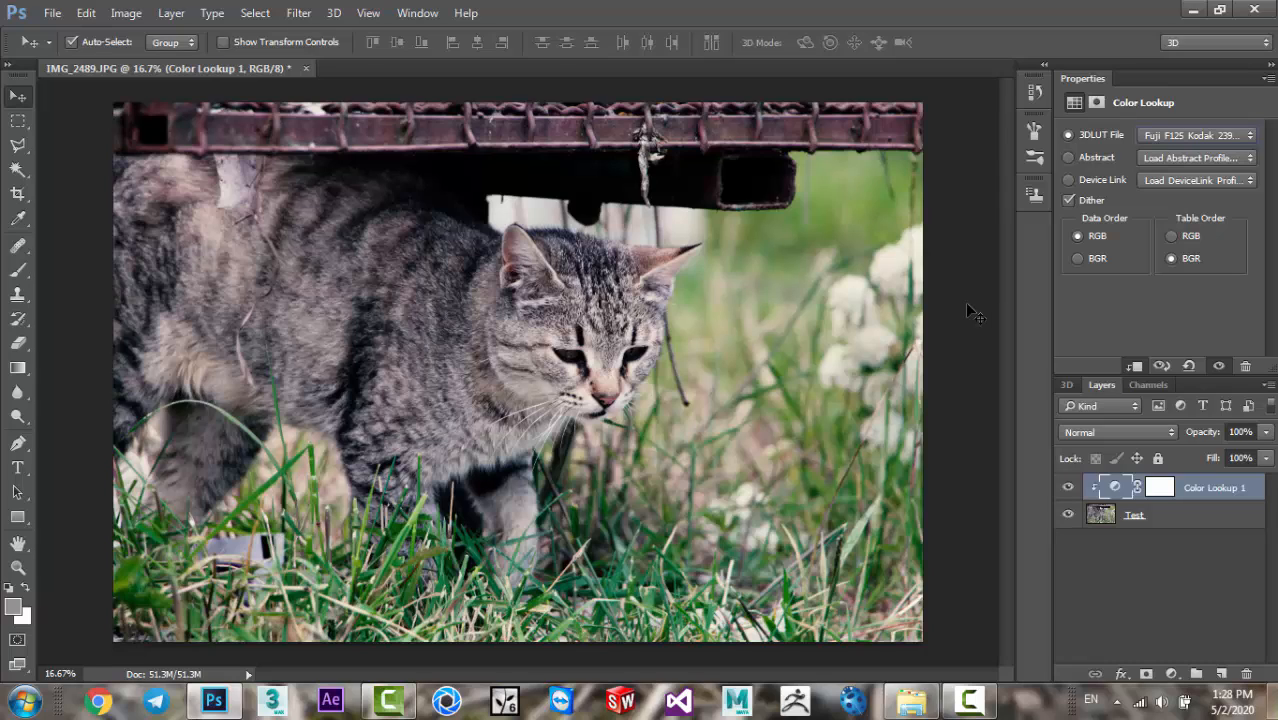
- Inspect the Color Lookup layer's blank mask on its own, return to the photo, and compare it with and without the adjustment
{"action": "left_click", "coordinate": [1165, 488]}
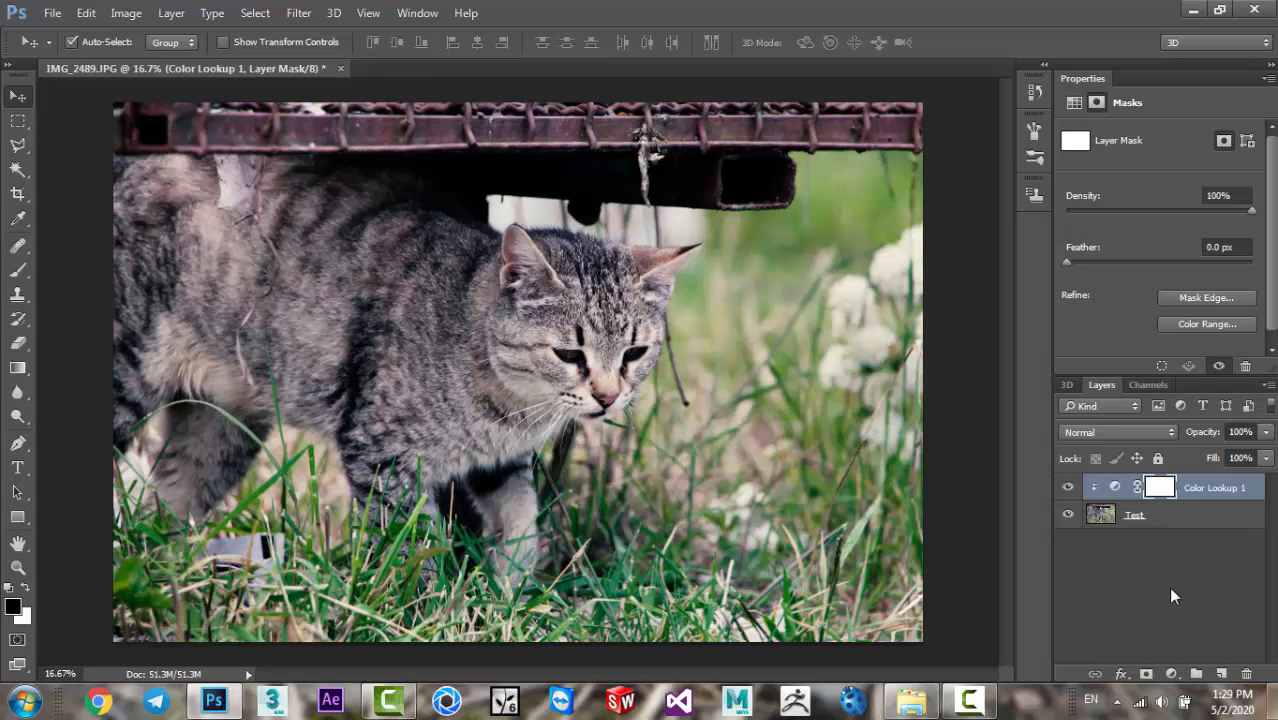
{"action": "left_click", "coordinate": [1171, 674]}
{"action": "left_click", "coordinate": [1118, 597]}
{"action": "left_click", "coordinate": [1104, 489]}
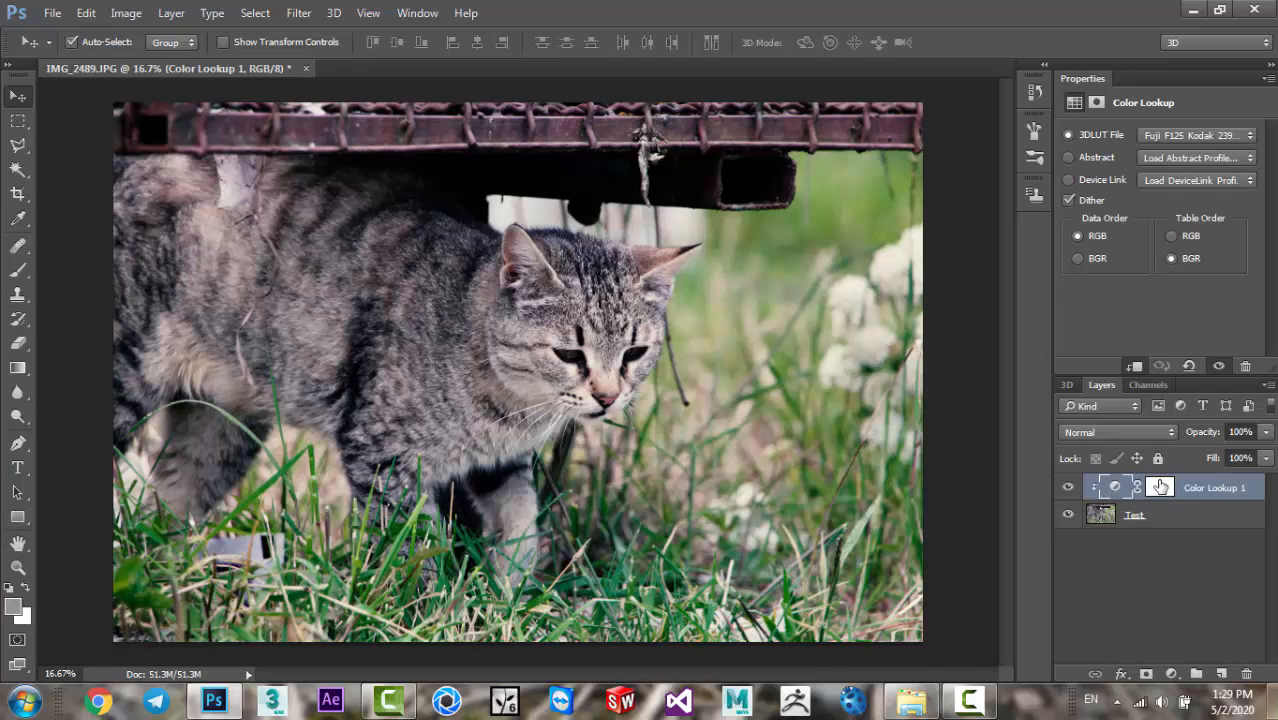
{"action": "left_click", "coordinate": [1157, 488]}
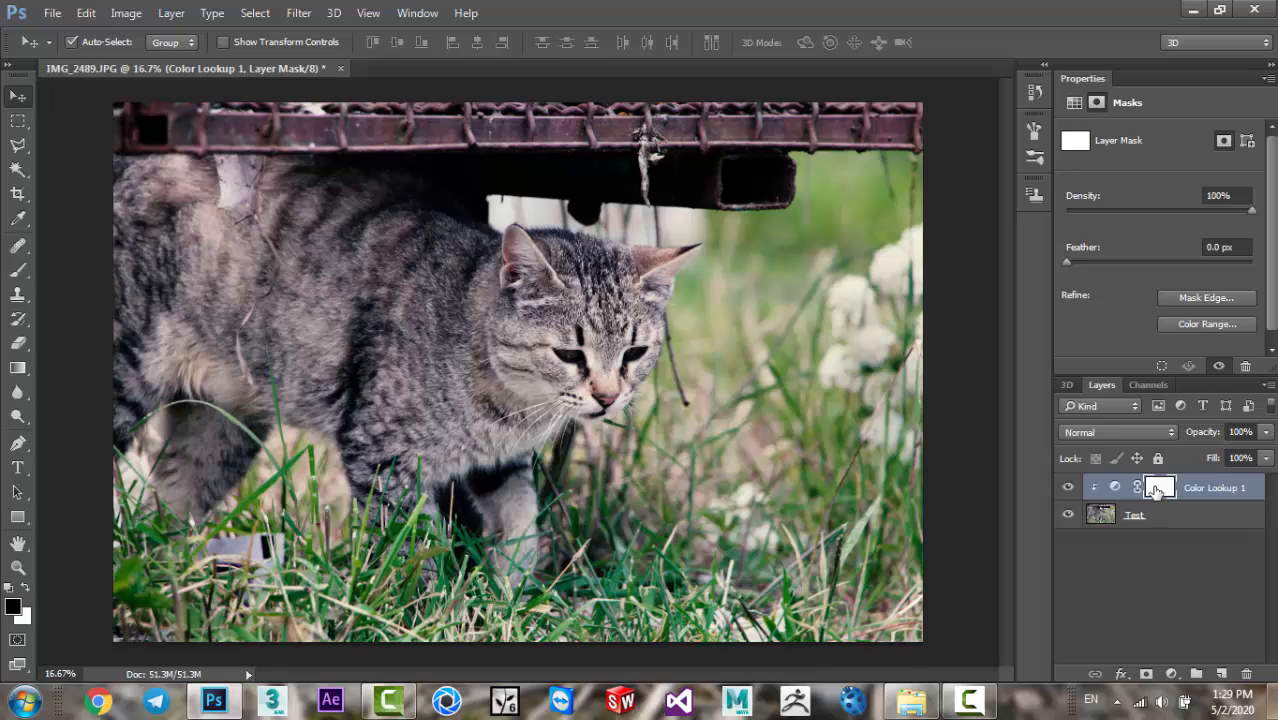
{"action": "left_click", "coordinate": [1158, 488], "text": "alt"}
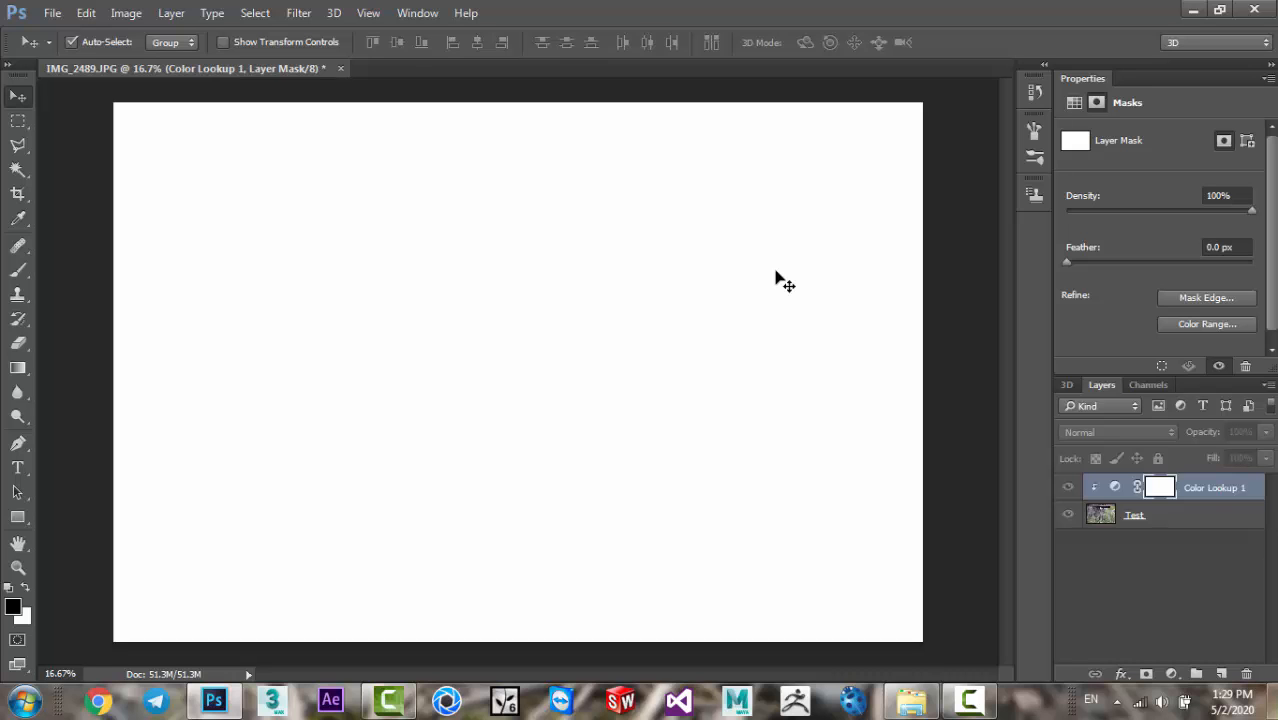
{"action": "left_click", "coordinate": [1114, 487]}
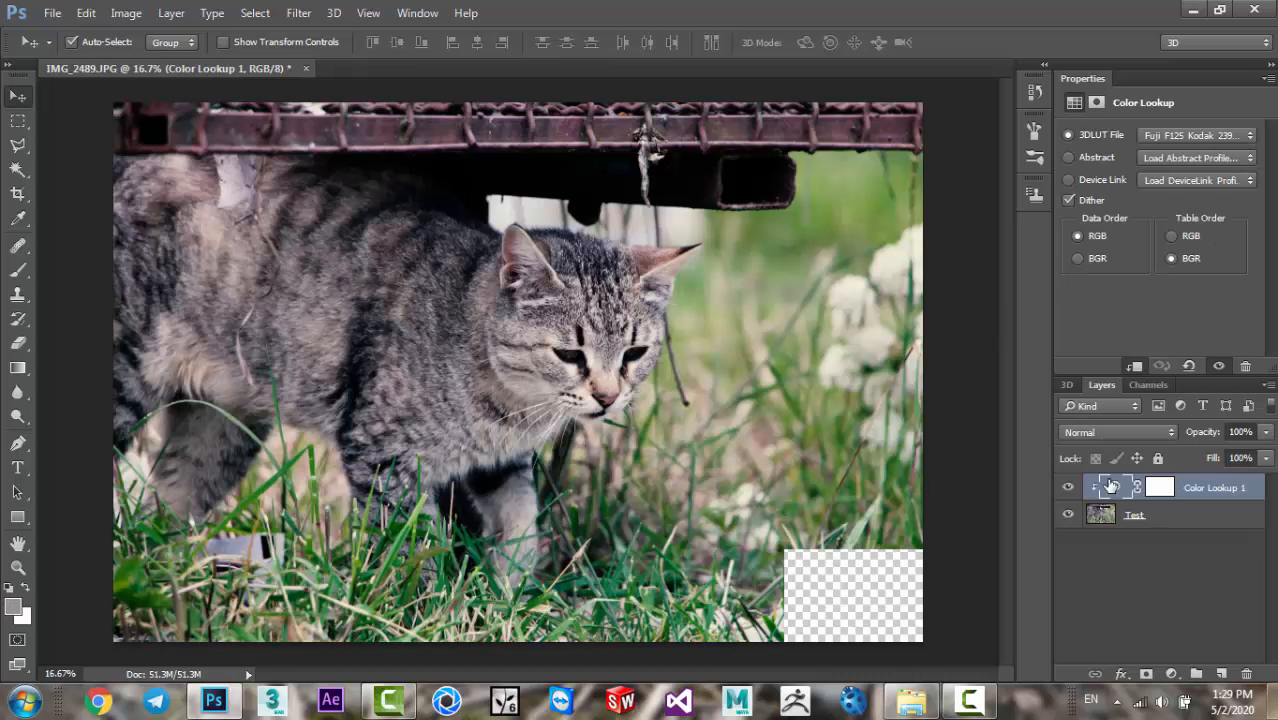
{"action": "left_click", "coordinate": [1068, 487]}
{"action": "left_click", "coordinate": [1068, 487]}
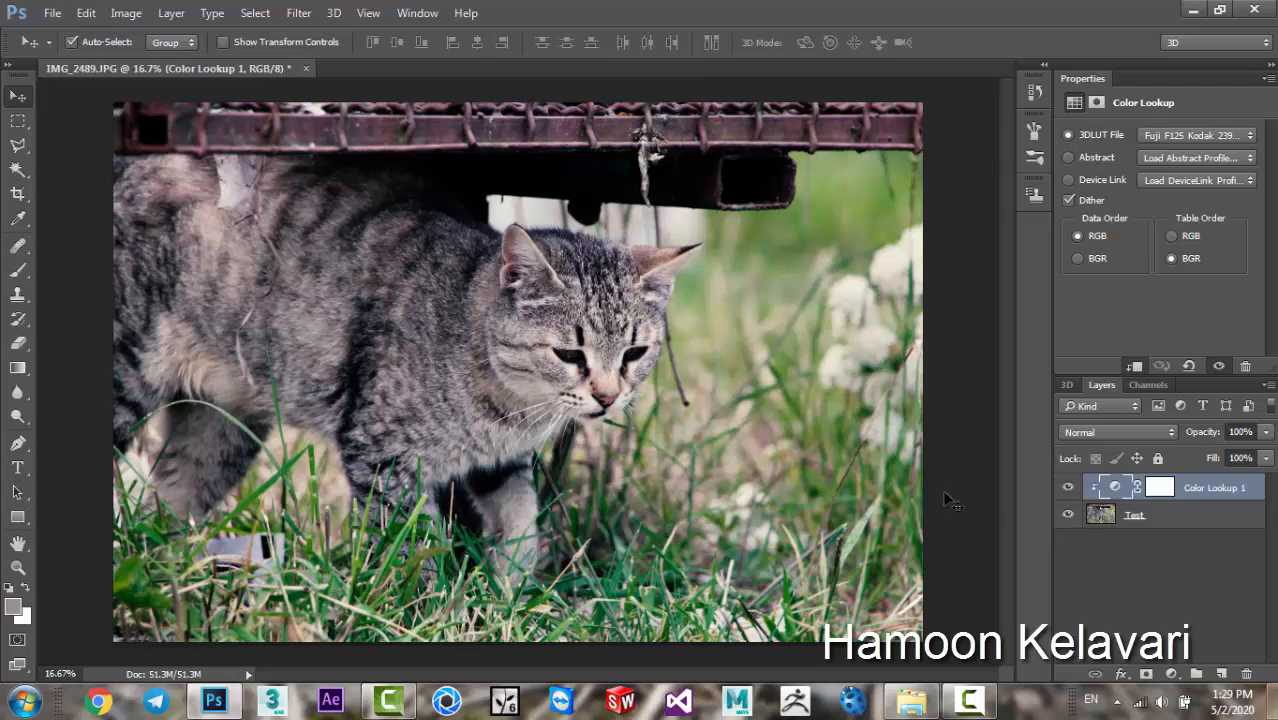
- Paint black on the Color Lookup mask over the dark beam above the cat, using a soft round 833 px brush
{"action": "left_click", "coordinate": [1157, 488]}
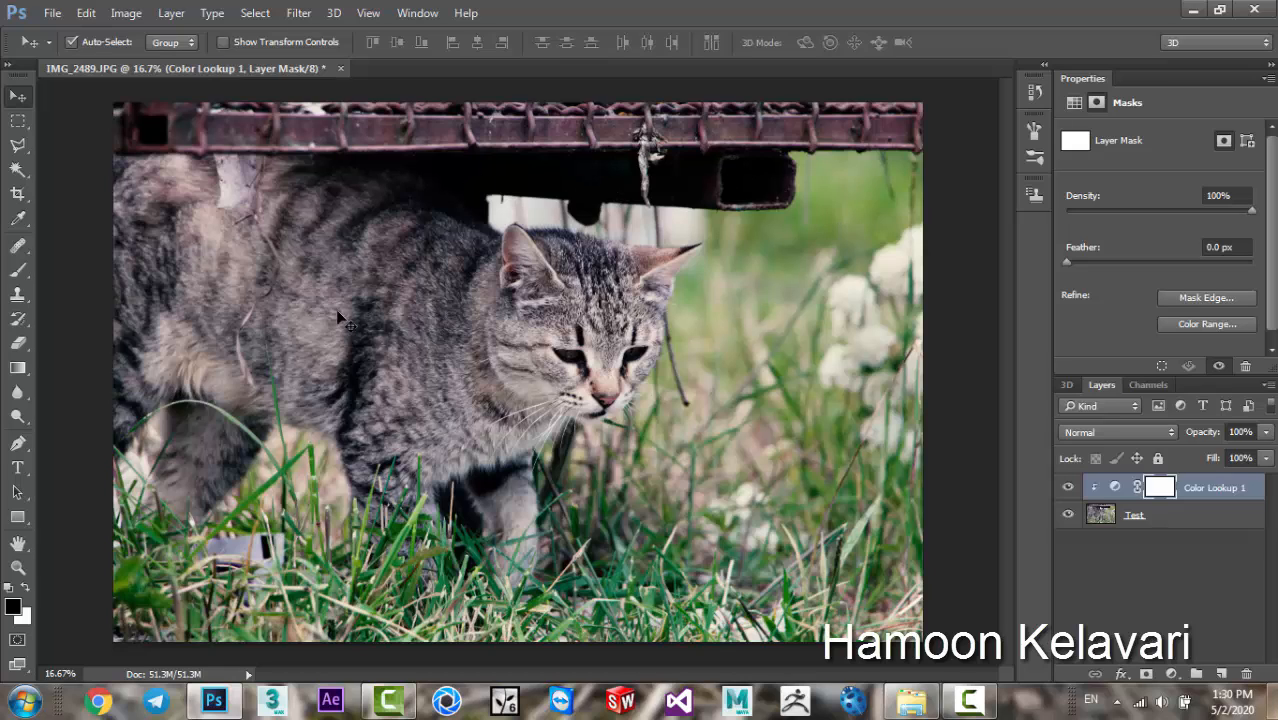
{"action": "left_click", "coordinate": [14, 270]}
{"action": "left_click", "coordinate": [94, 44]}
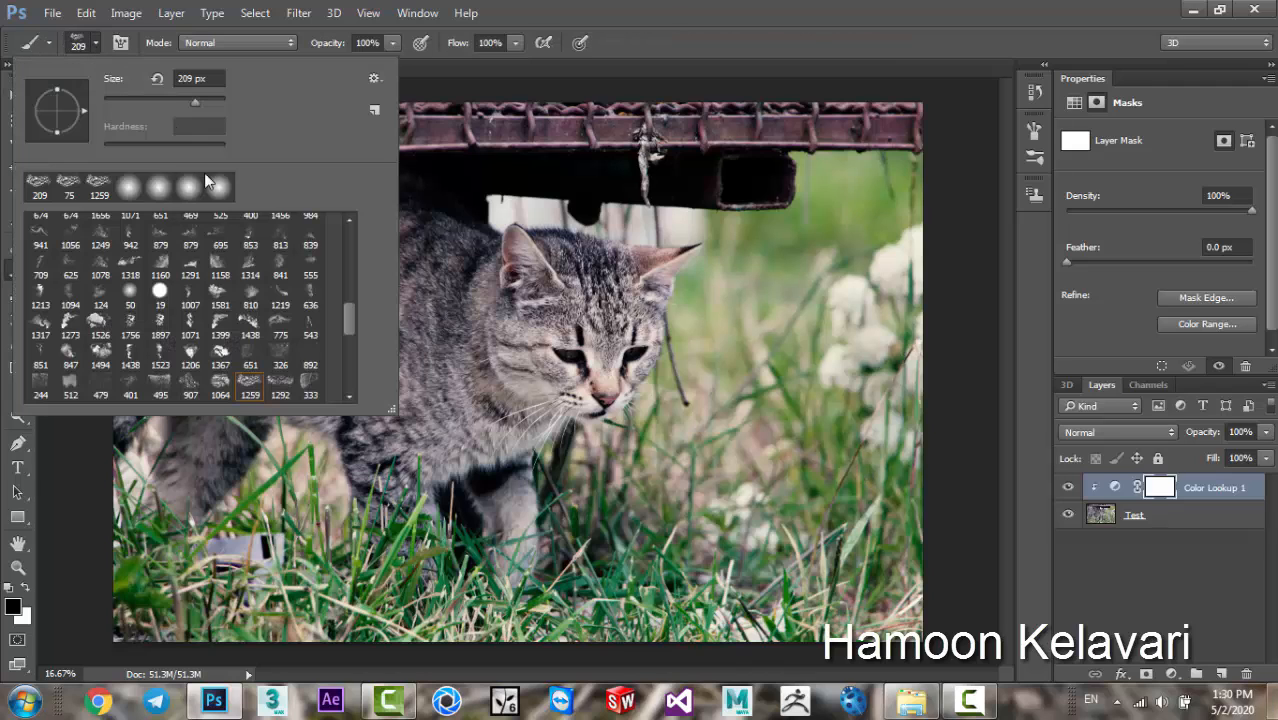
{"action": "double_click", "coordinate": [210, 190]}
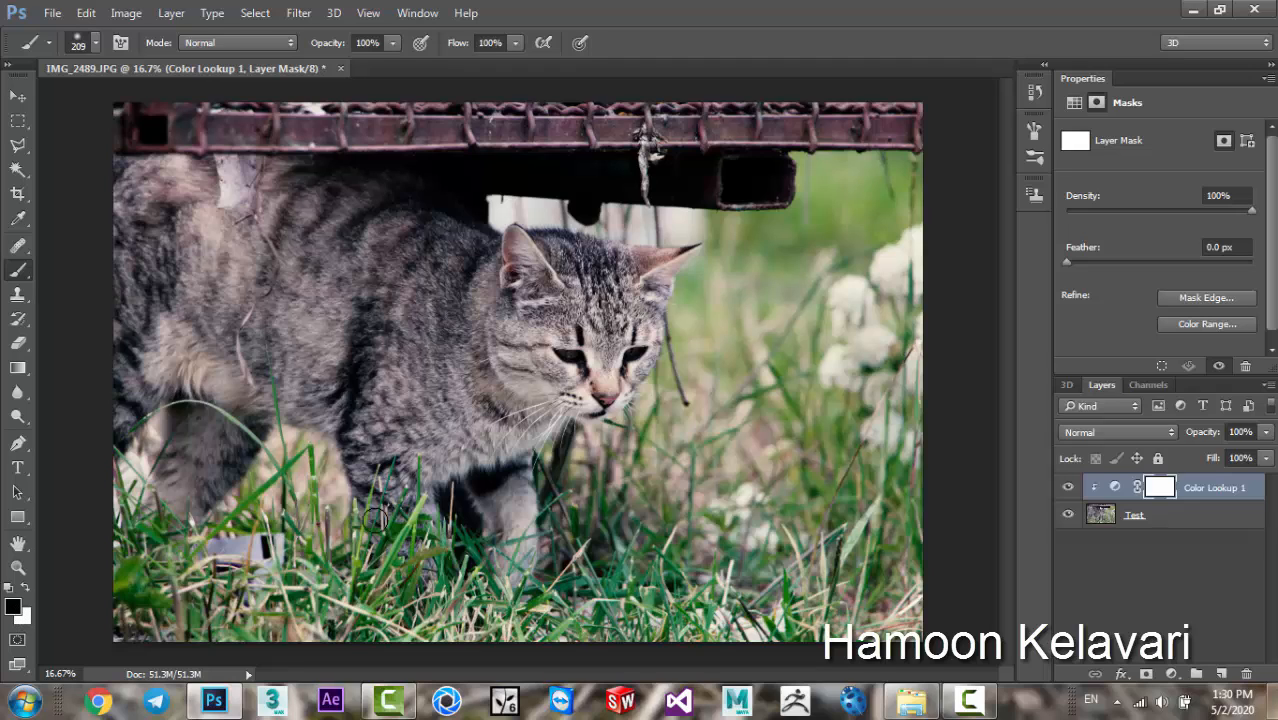
{"action": "mouse_move", "coordinate": [508, 337]}
{"action": "left_mouse_down"}
{"action": "mouse_move", "coordinate": [670, 60]}
{"action": "mouse_move", "coordinate": [730, 8]}
{"action": "mouse_move", "coordinate": [762, 8]}
{"action": "left_mouse_up"}
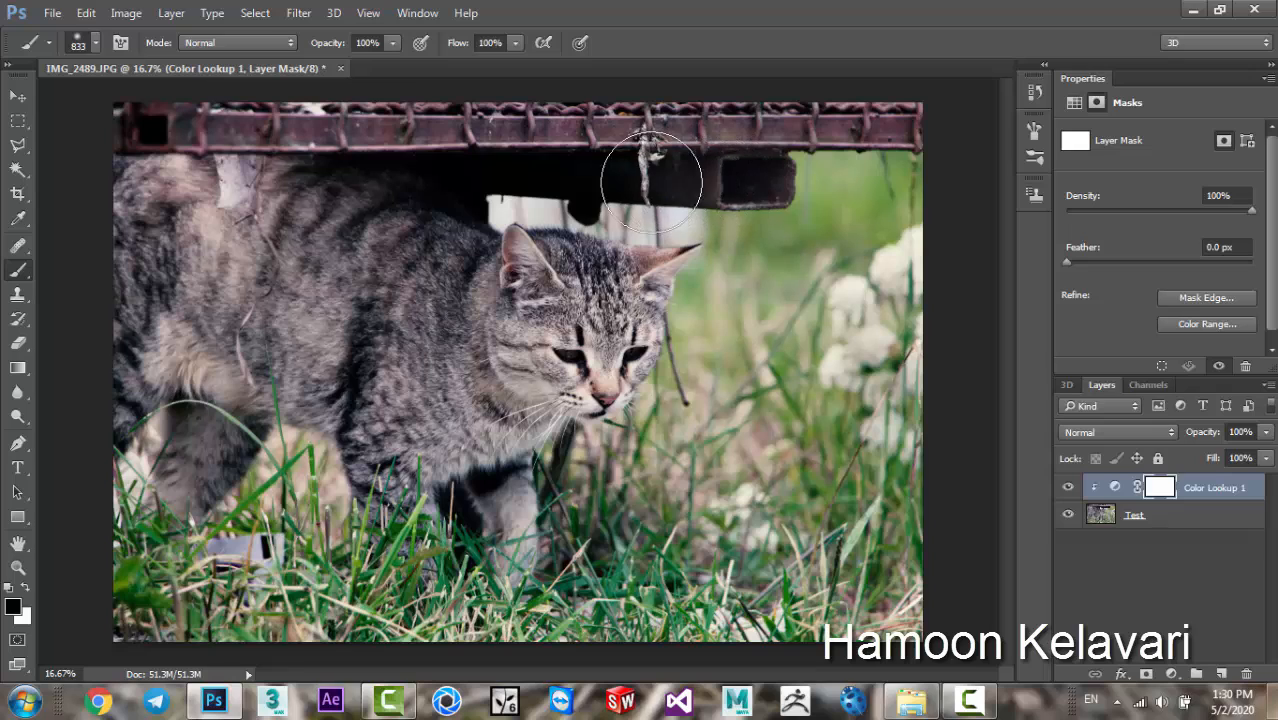
{"action": "left_click_drag", "start_coordinate": [567, 182], "coordinate": [440, 178]}
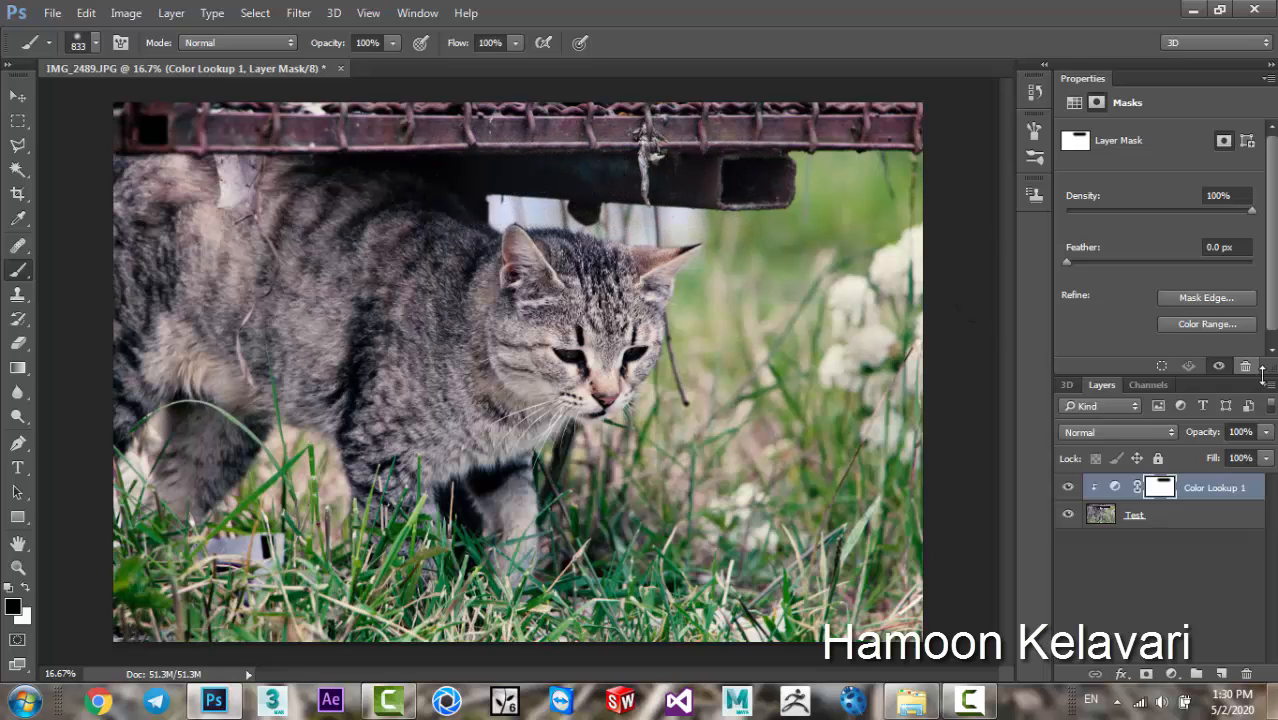
- Compare the photo with and without the masked Color Lookup adjustment, and view the painted mask on its own
{"action": "left_click", "coordinate": [1066, 486]}
{"action": "left_click", "coordinate": [1065, 486]}
{"action": "left_click", "coordinate": [1063, 486]}
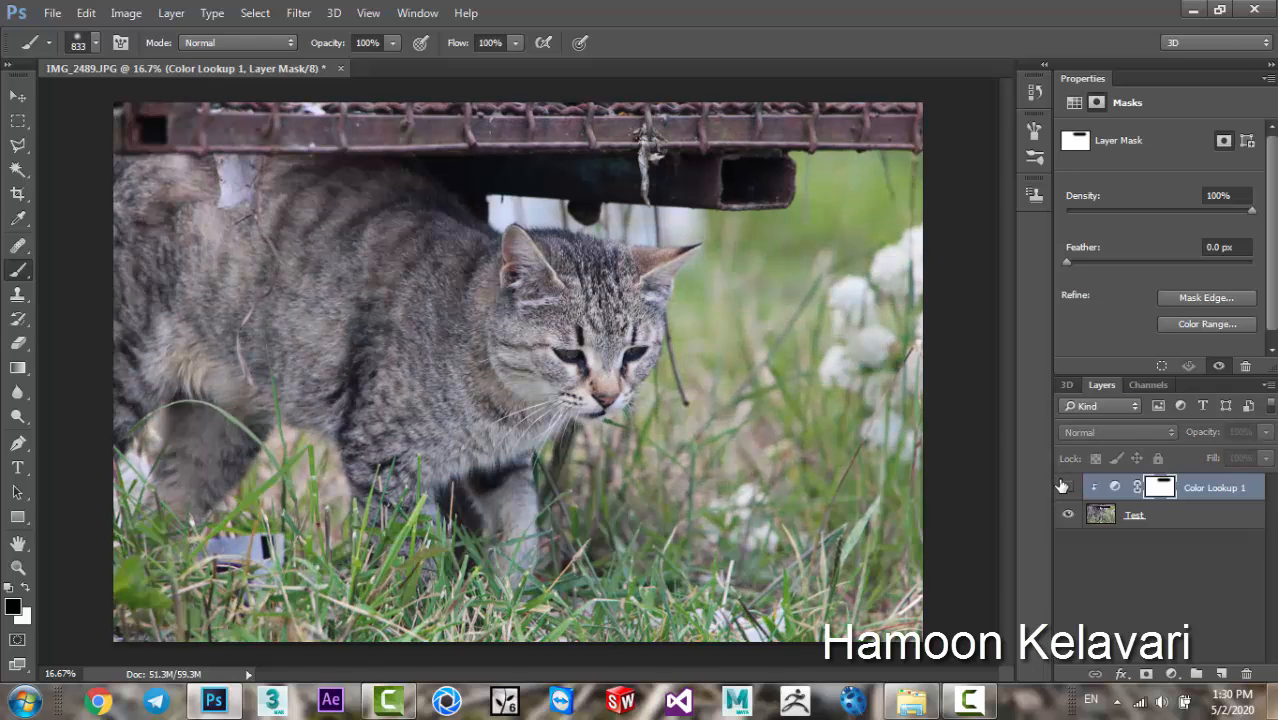
{"action": "left_click", "coordinate": [1063, 486]}
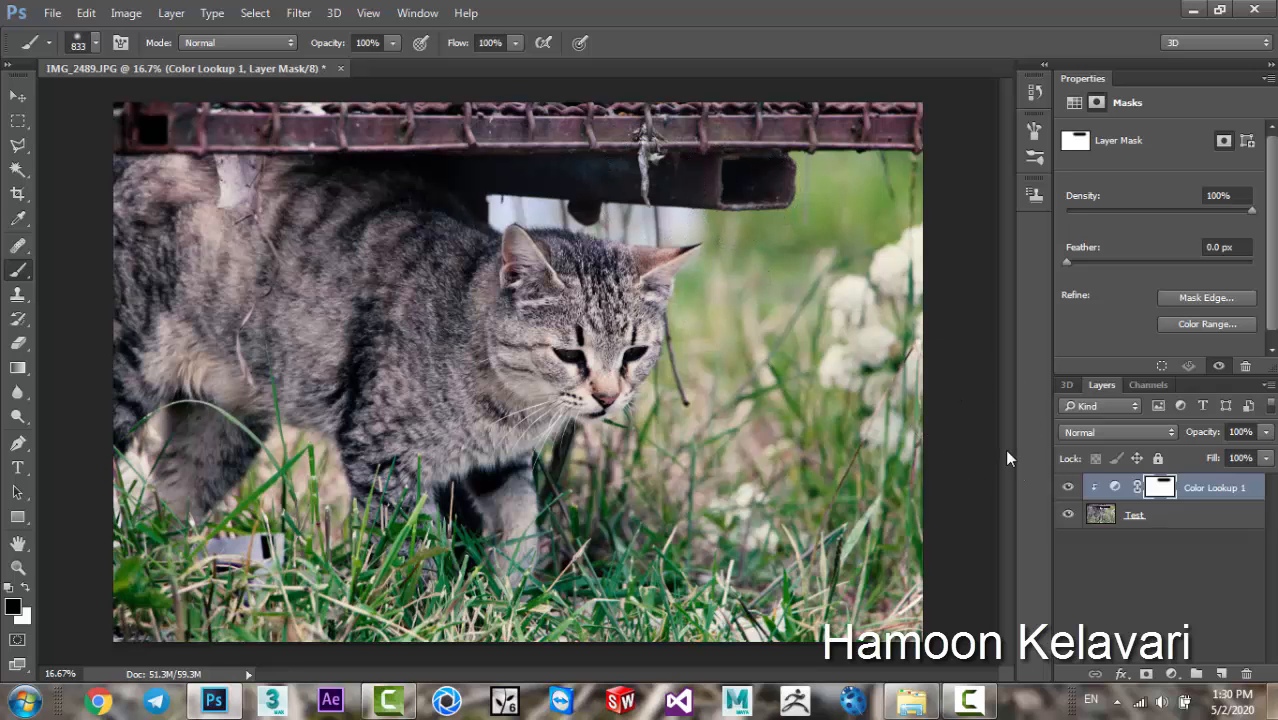
{"action": "left_click", "coordinate": [1150, 495], "text": "alt"}
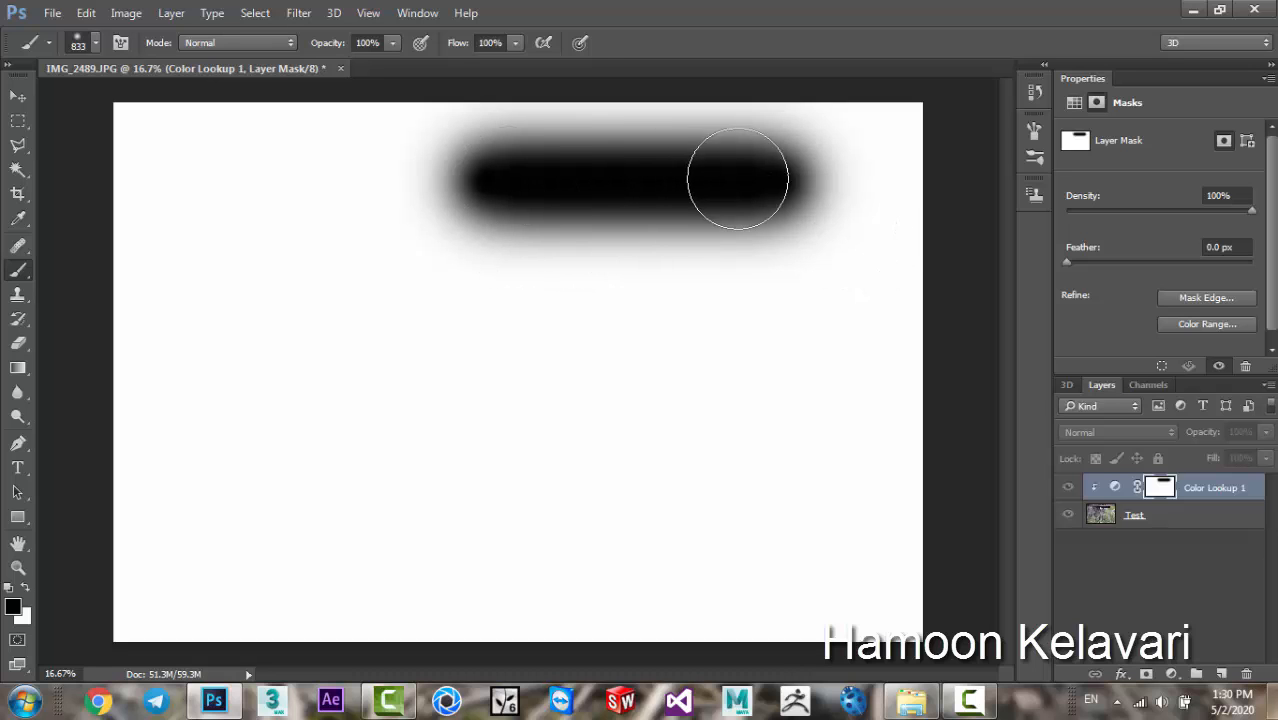
{"action": "left_click", "coordinate": [1112, 488]}
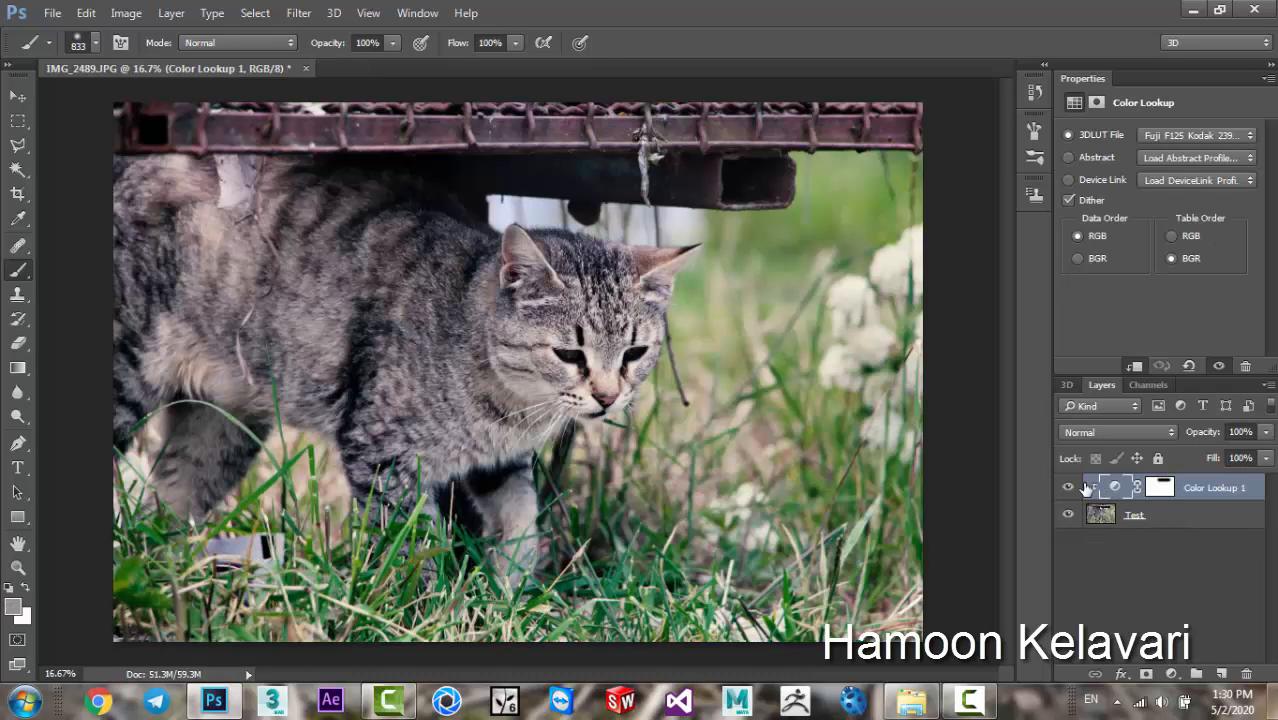
{"action": "left_click", "coordinate": [1068, 488]}
{"action": "left_click", "coordinate": [1068, 488]}
{"action": "left_click", "coordinate": [1068, 488]}
- Lower the brush opacity to 41%
{"action": "left_click", "coordinate": [389, 46]}
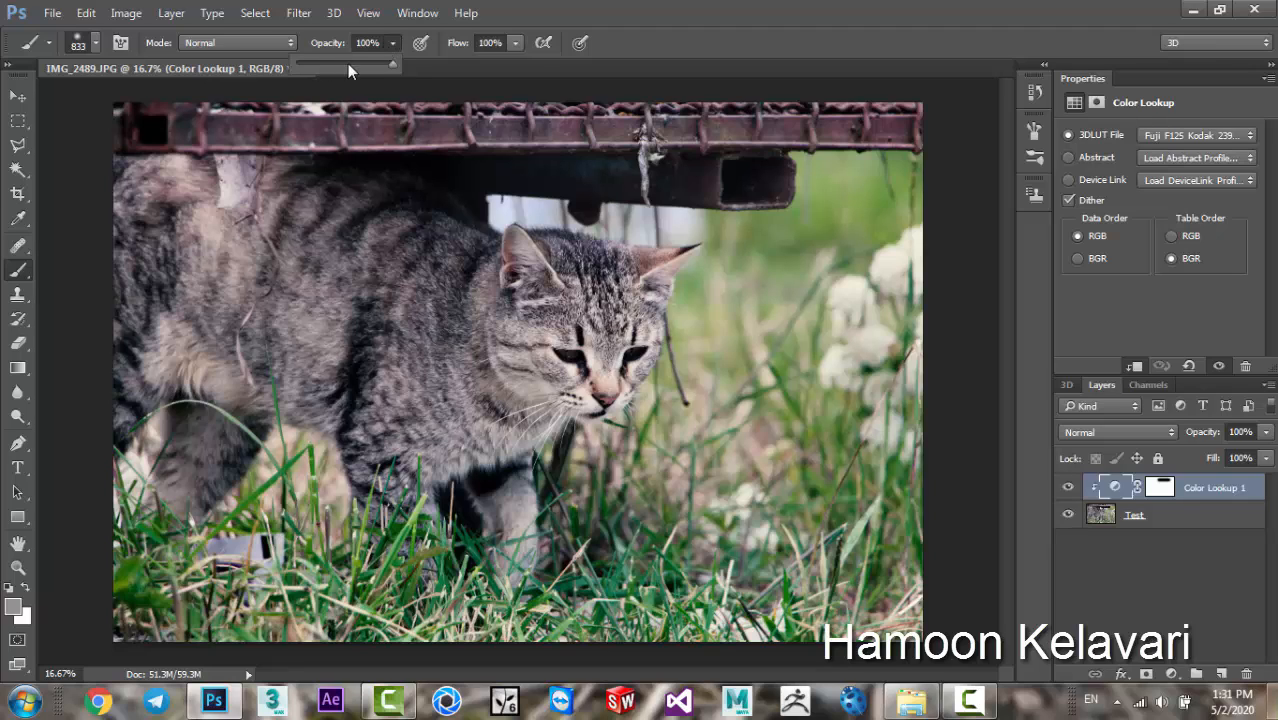
{"action": "left_click_drag", "start_coordinate": [348, 65], "coordinate": [337, 63]}
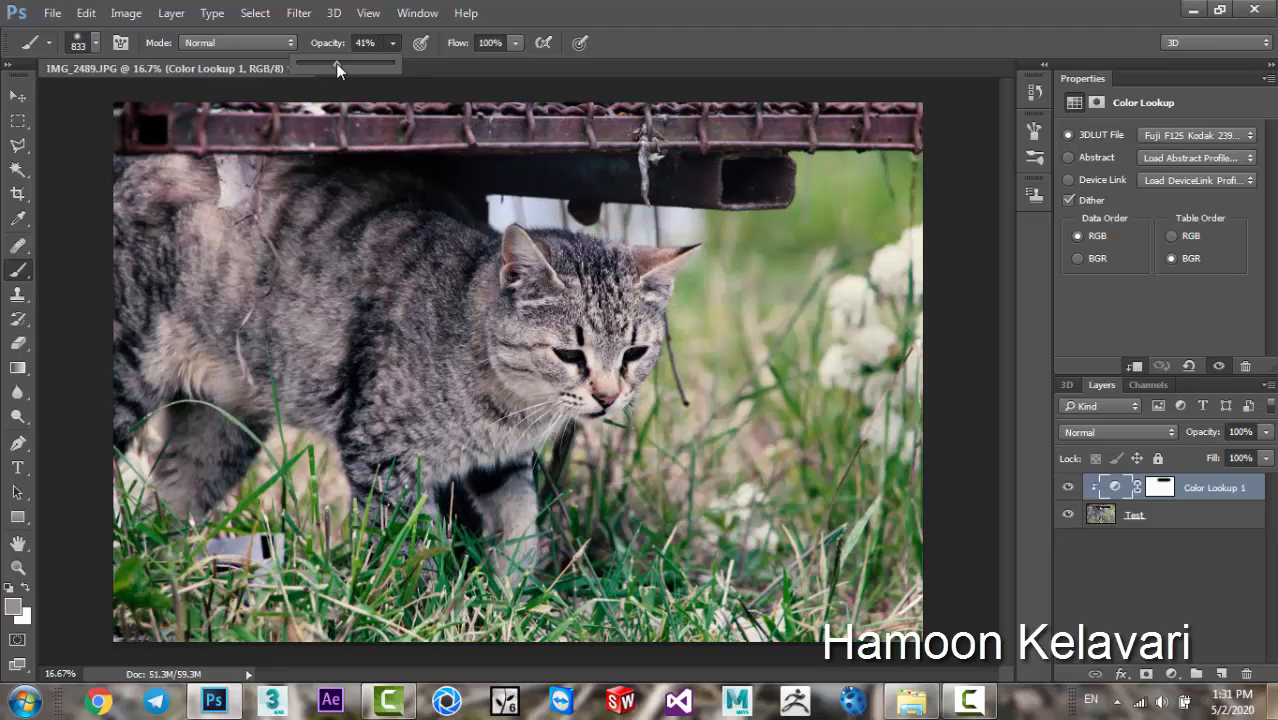
{"action": "left_click", "coordinate": [529, 78]}
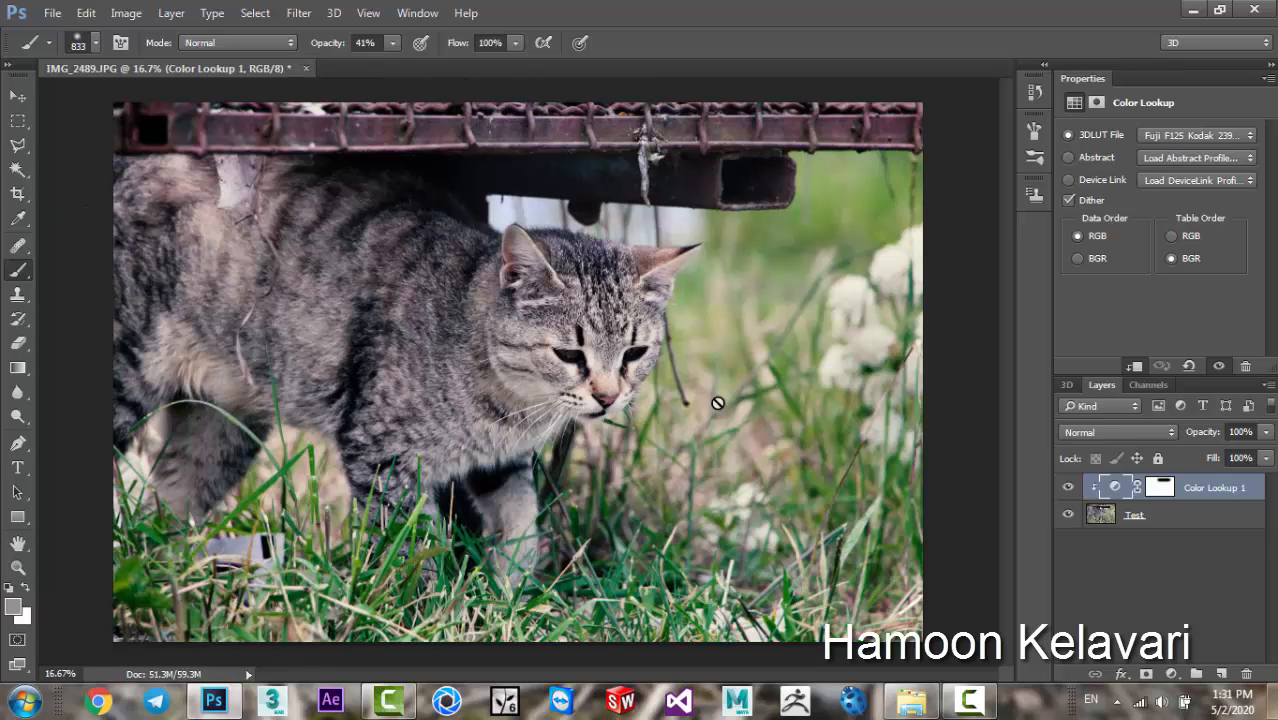
- Undo the mask painting and the previous Fuji LUT change, and apply the Fuji F125 Kodak 2395 (by Adobe).cube LUT
{"action": "key", "text": "ctrl+alt+z"}
{"action": "key", "text": "ctrl+alt+z"}
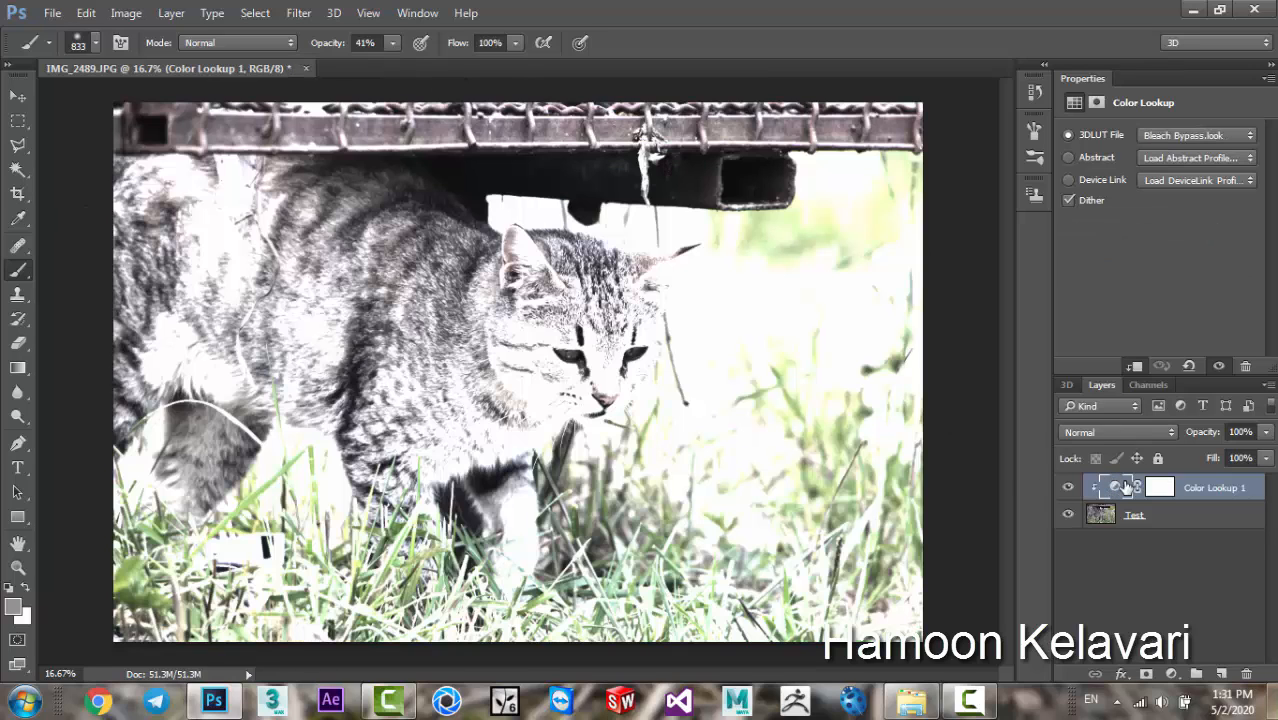
{"action": "left_click", "coordinate": [1160, 135]}
{"action": "left_click", "coordinate": [1137, 458]}
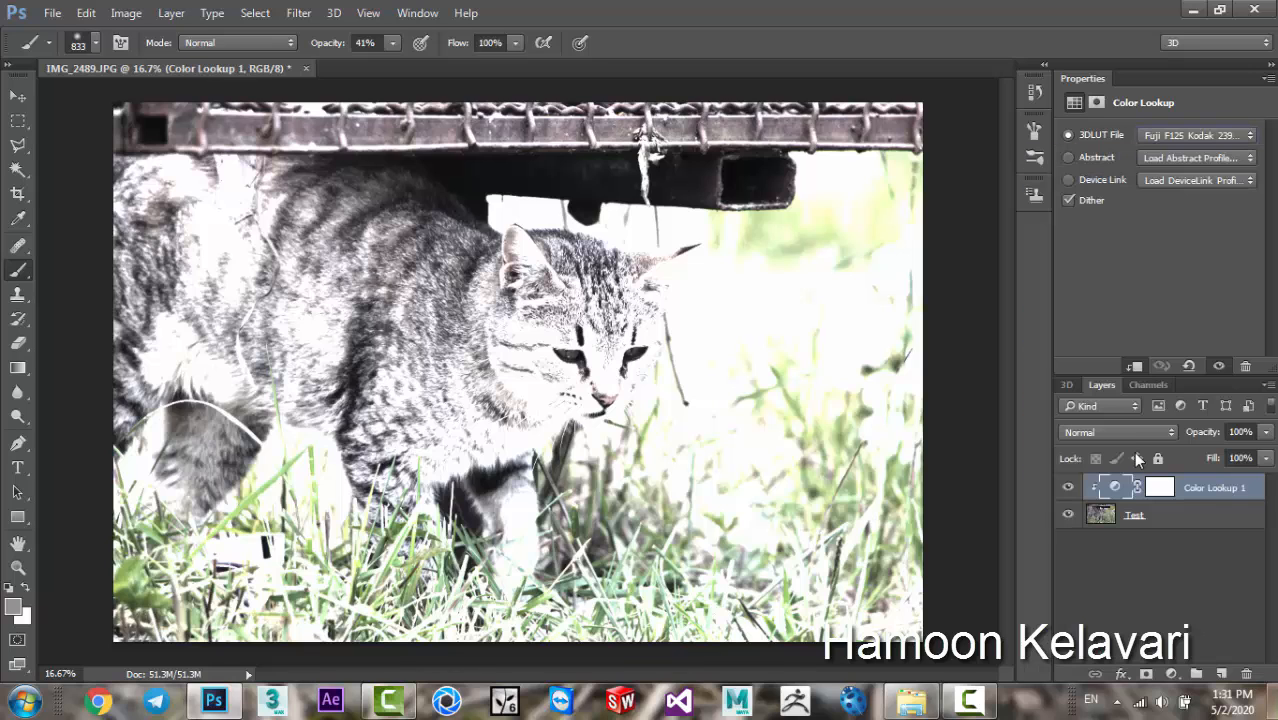
- Try the Fuji ETERNA 250D Kodak 2395 (by Adobe).cube and FuturisticBleak.3DL LUTs on the Color Lookup layer
{"action": "left_click", "coordinate": [1203, 134]}
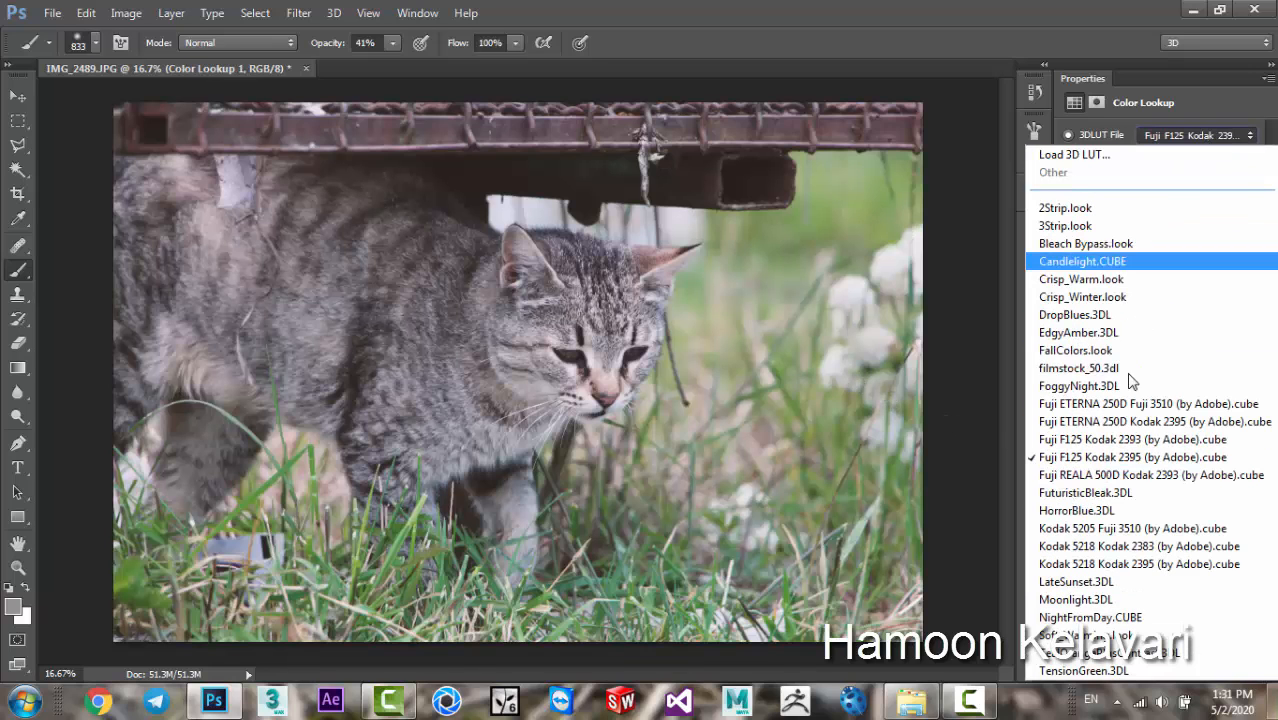
{"action": "left_click", "coordinate": [1128, 428]}
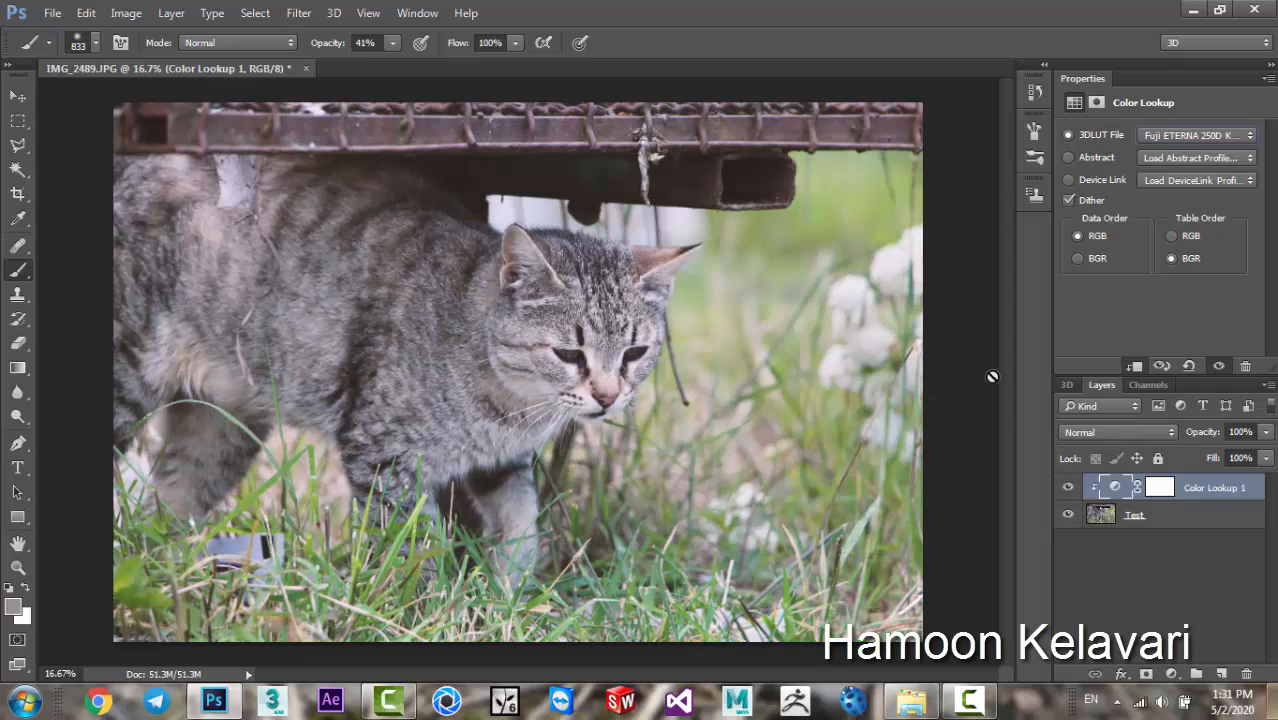
{"action": "left_click", "coordinate": [1228, 138]}
{"action": "left_click", "coordinate": [1145, 490]}
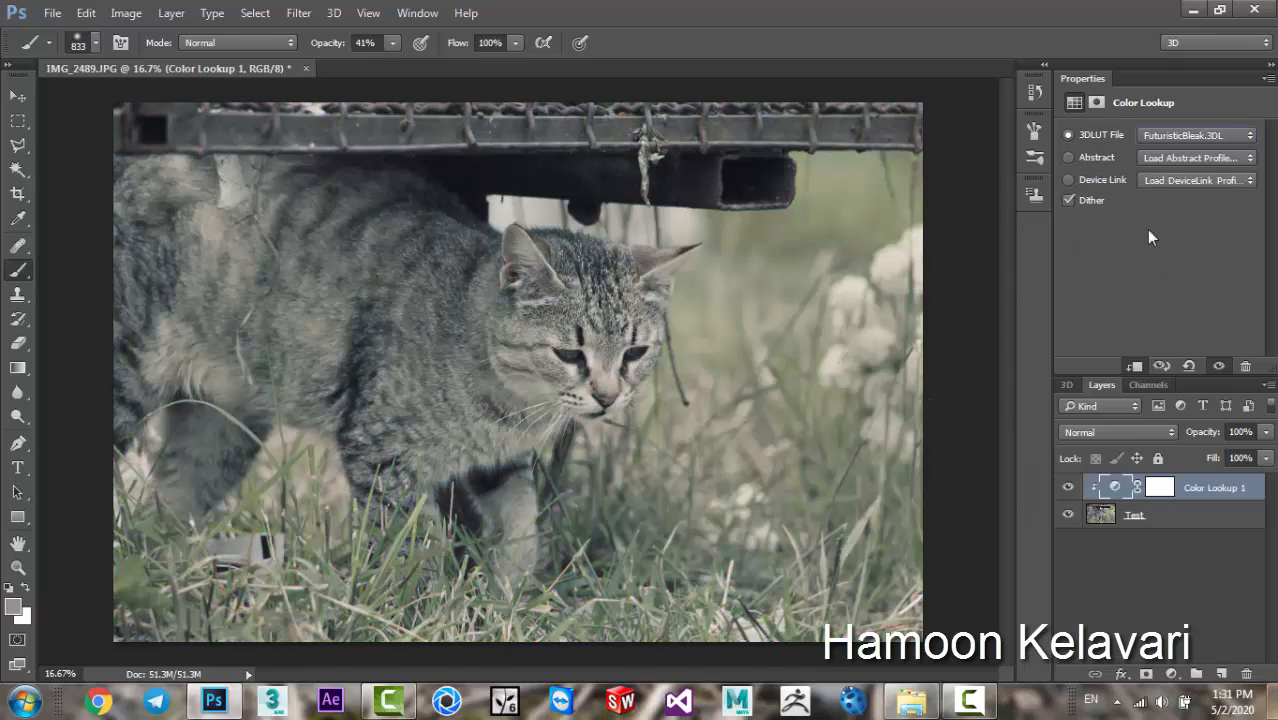
- Try a Fuji F125 Kodak LUT again, and switch to the Fuji REALA 500D Kodak 2393 (by Adobe).cube LUT
{"action": "left_click", "coordinate": [1180, 139]}
{"action": "left_click", "coordinate": [1150, 297]}
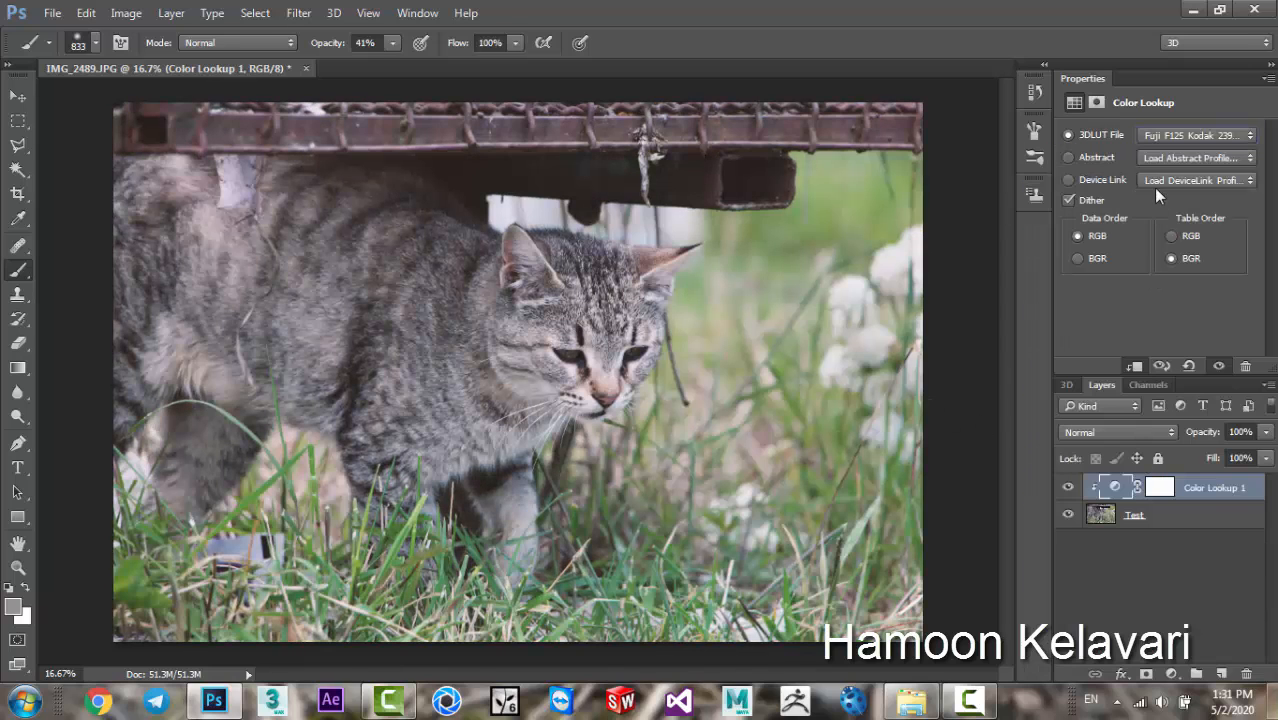
{"action": "left_click", "coordinate": [1191, 134]}
{"action": "left_click", "coordinate": [1150, 473]}
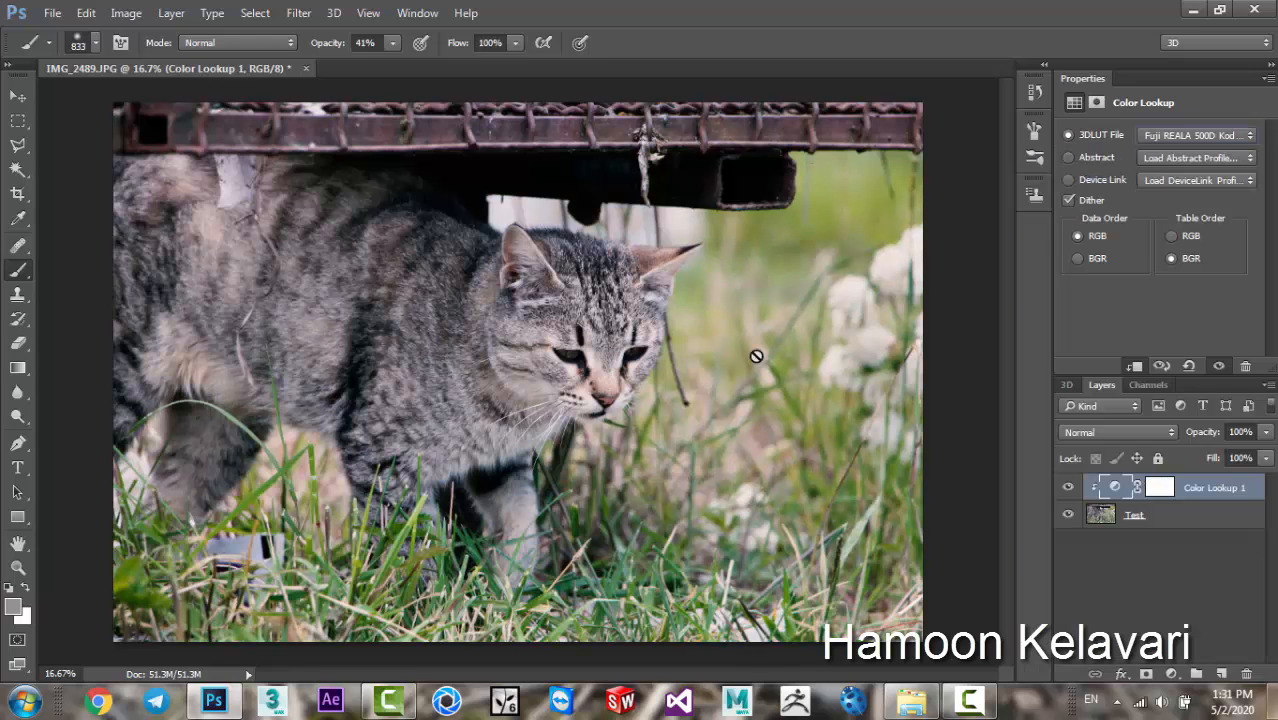
- Compare the photo with and without the Color Lookup layer, and view that layer's mask on its own
{"action": "left_click", "coordinate": [1067, 486]}
{"action": "left_click", "coordinate": [1067, 486]}
{"action": "left_click", "coordinate": [1152, 488]}
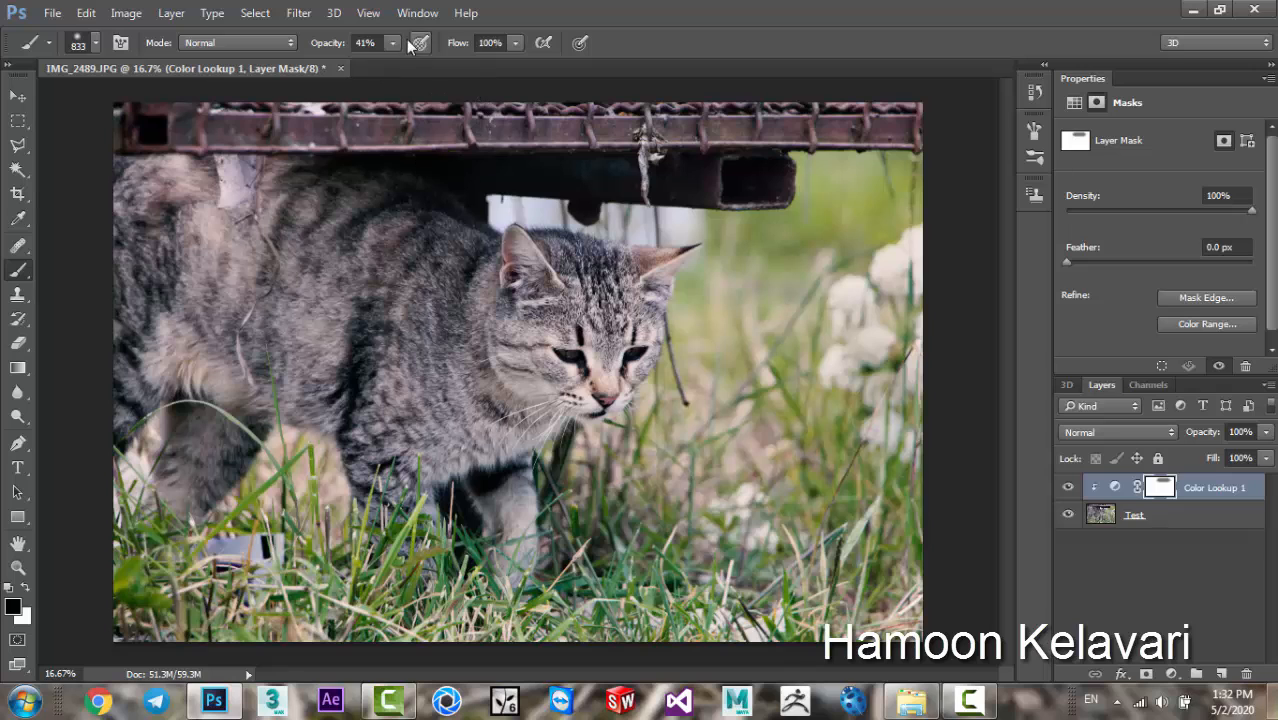
{"action": "left_click", "coordinate": [1160, 487], "text": "alt"}
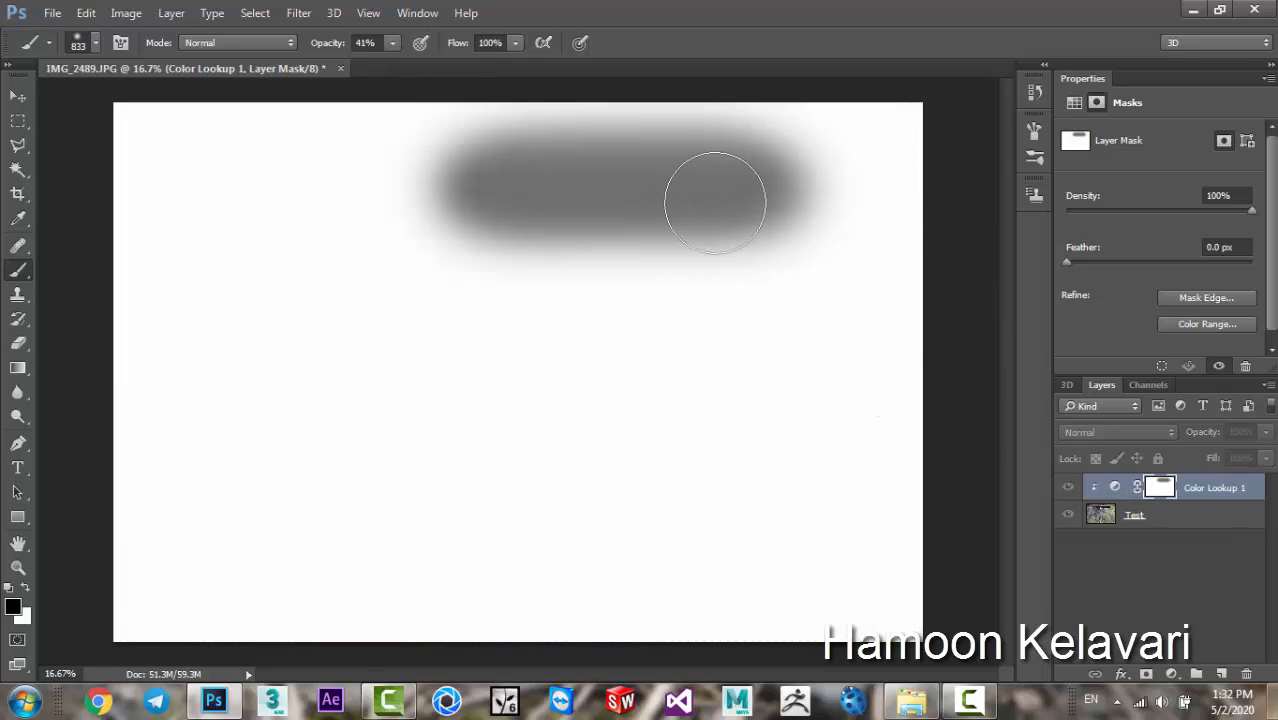
- Leave the mask view and compare the masked Color Lookup grade with the original photo
{"action": "left_click", "coordinate": [1115, 487]}
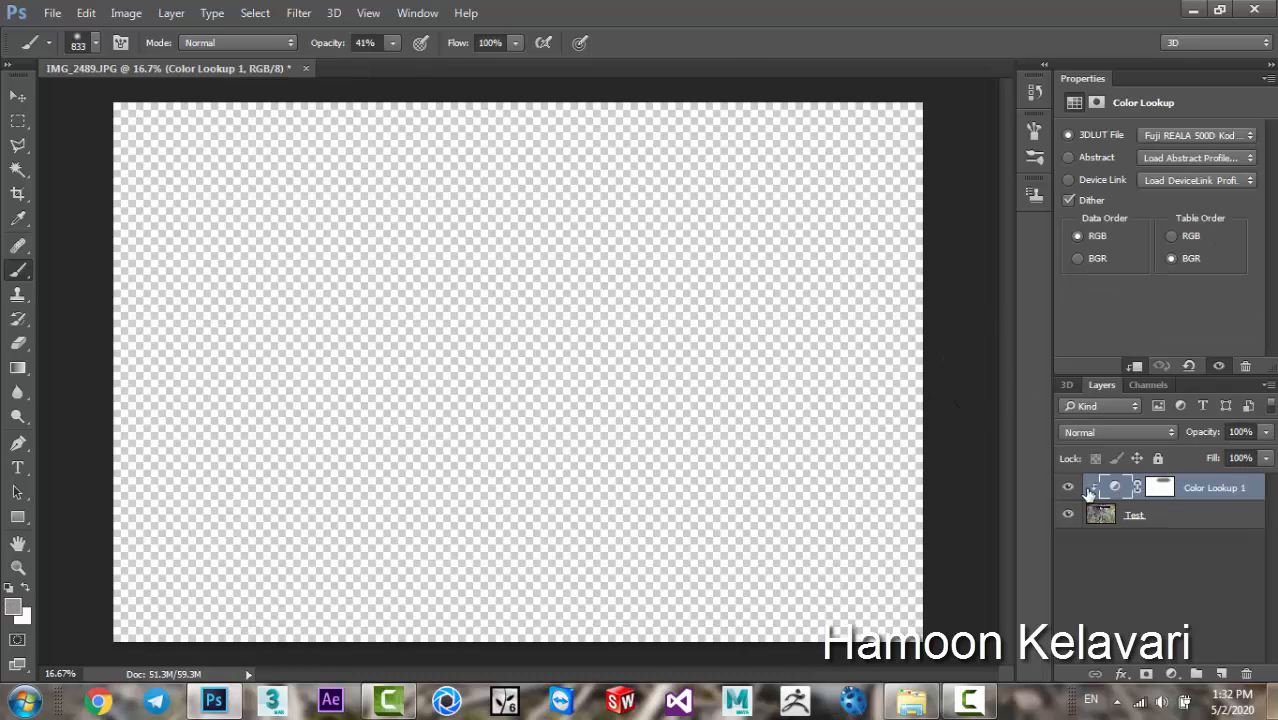
{"action": "left_click", "coordinate": [1067, 487]}
{"action": "left_click", "coordinate": [1066, 489]}
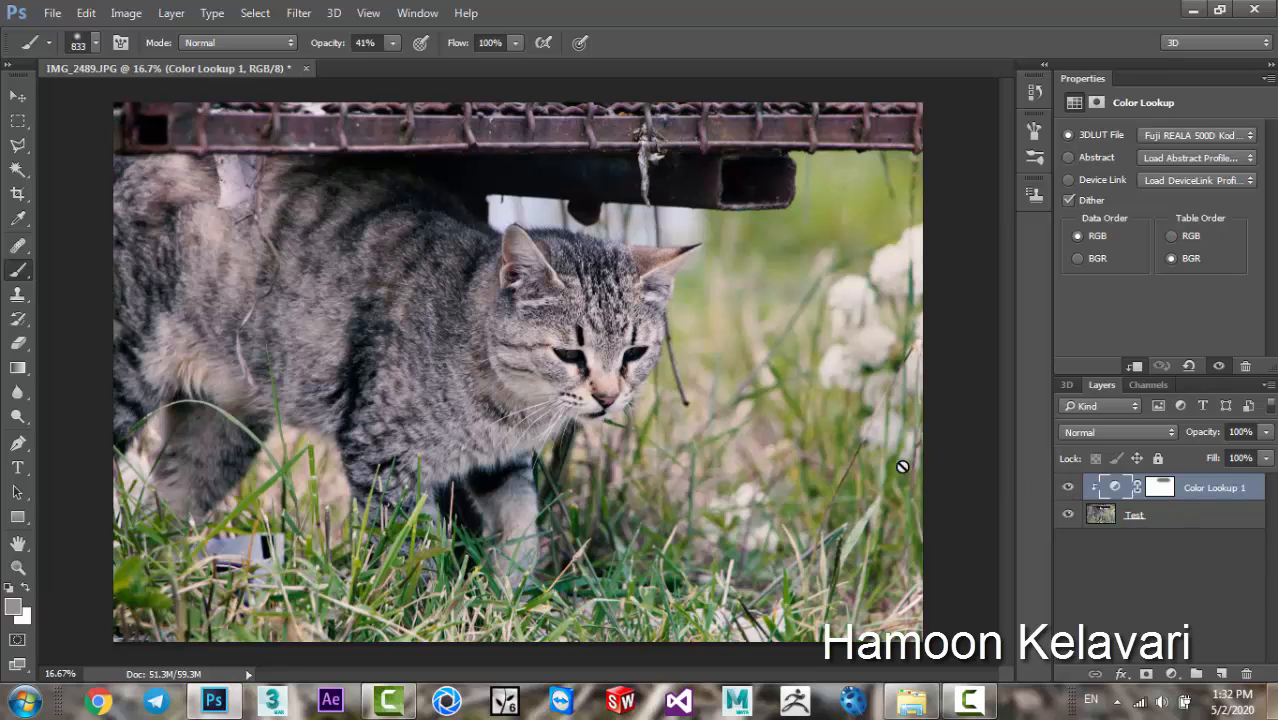
{"action": "left_click", "coordinate": [1069, 488]}
{"action": "left_click", "coordinate": [1069, 488]}
{"action": "left_click", "coordinate": [1158, 489]}
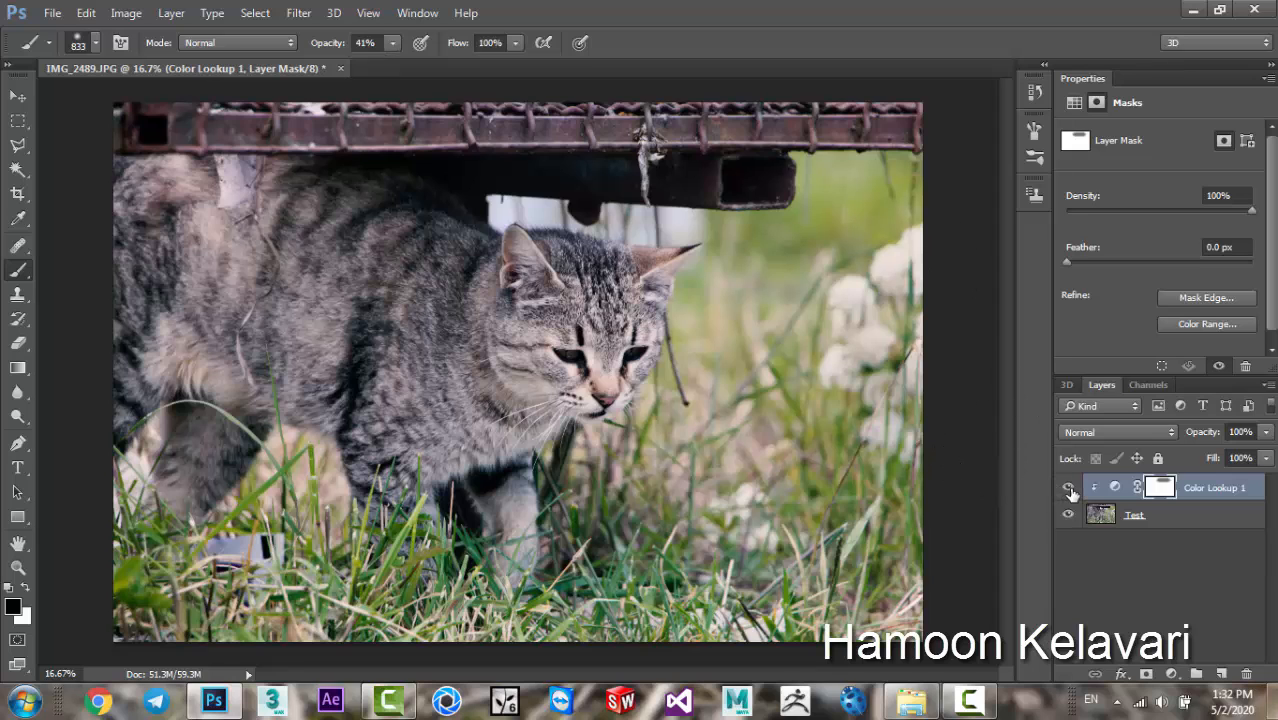
{"action": "left_click", "coordinate": [1107, 490]}
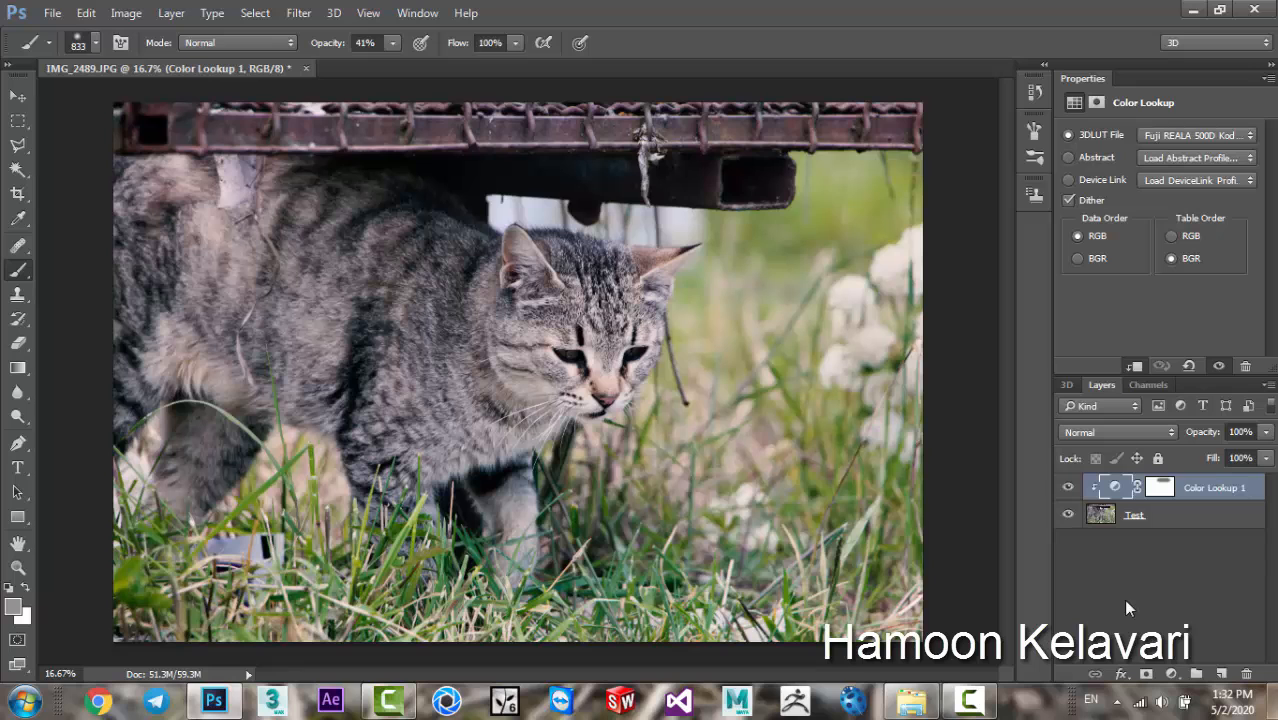
- Check the Test layer by hiding and showing it, and reselect the Color Lookup adjustment
{"action": "left_click", "coordinate": [1095, 522]}
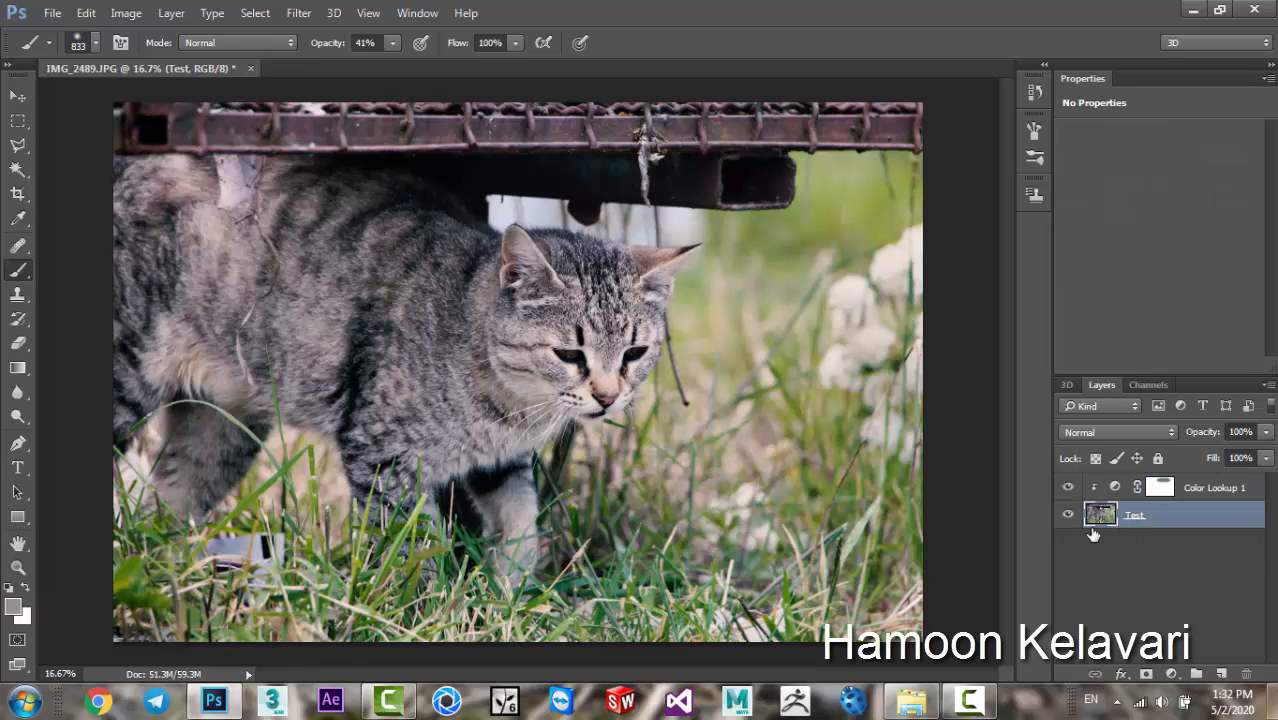
{"action": "left_click", "coordinate": [1069, 516]}
{"action": "left_click", "coordinate": [1068, 515]}
{"action": "left_click", "coordinate": [1108, 487]}
{"action": "left_click", "coordinate": [1112, 487]}
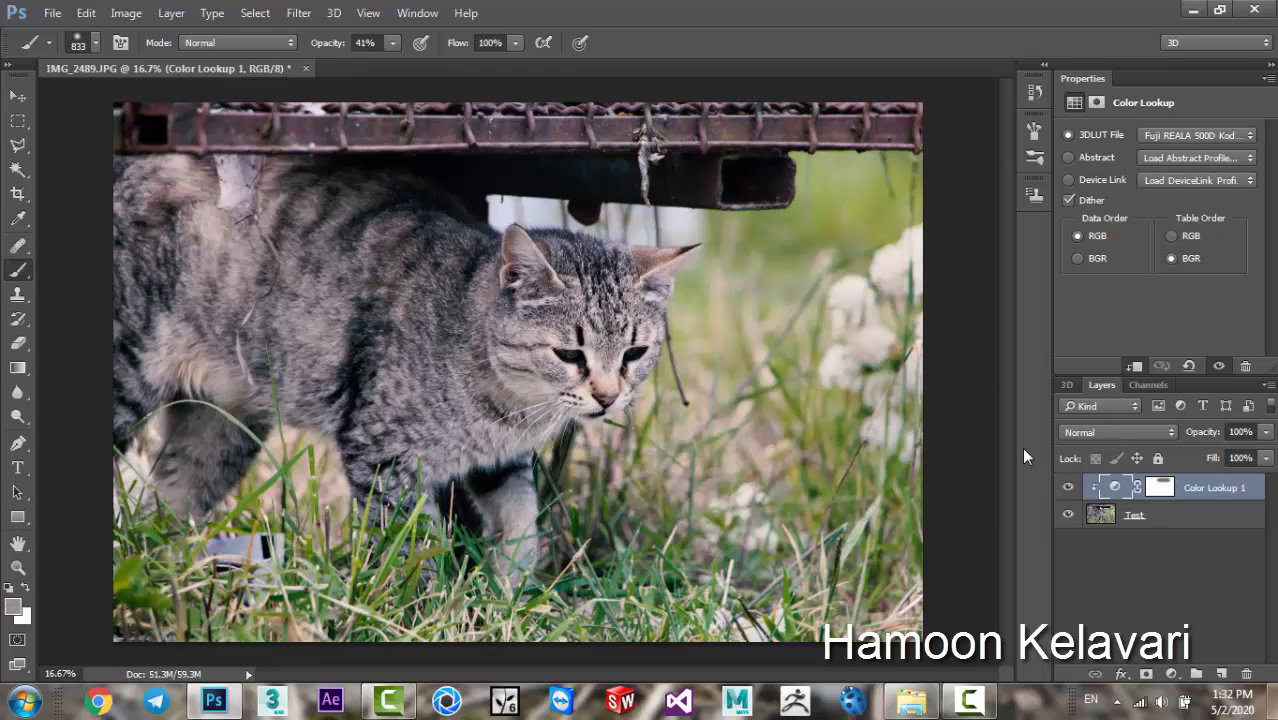
- Lower the Color Lookup layer's opacity to 66% and compare the photo with and without the effect
{"action": "left_click", "coordinate": [1266, 432]}
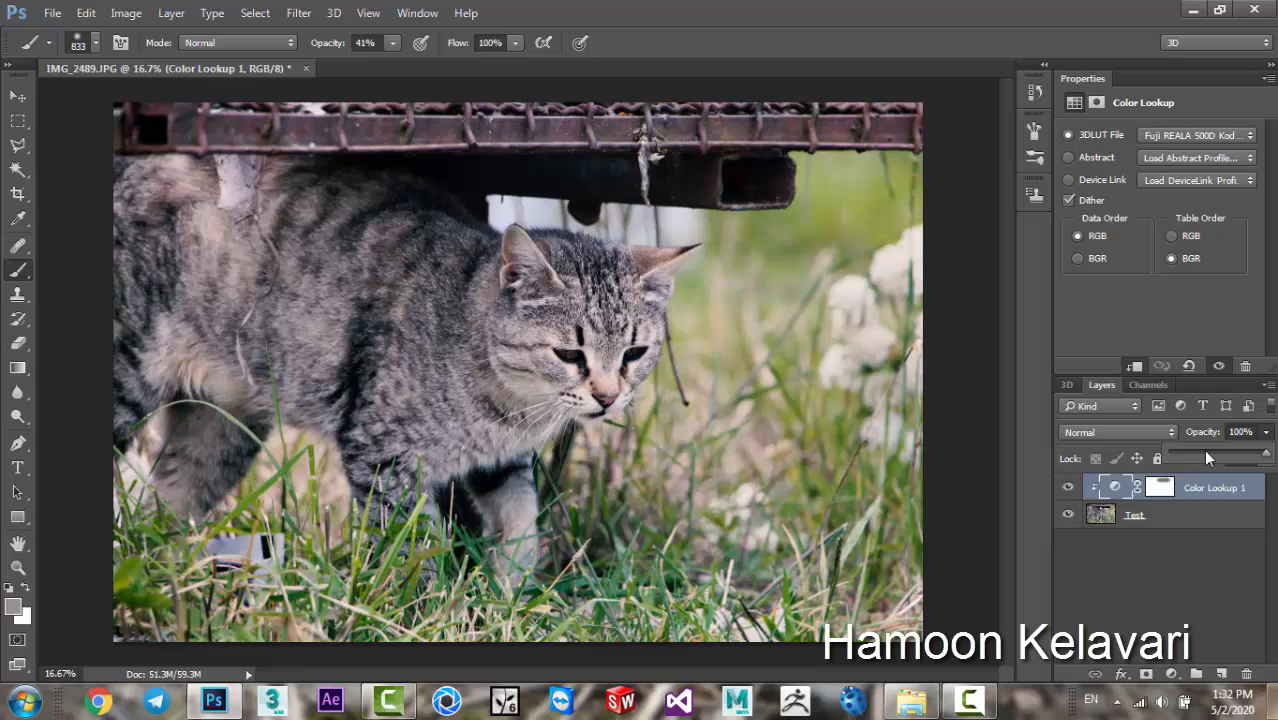
{"action": "left_click_drag", "start_coordinate": [1206, 451], "coordinate": [1197, 451]}
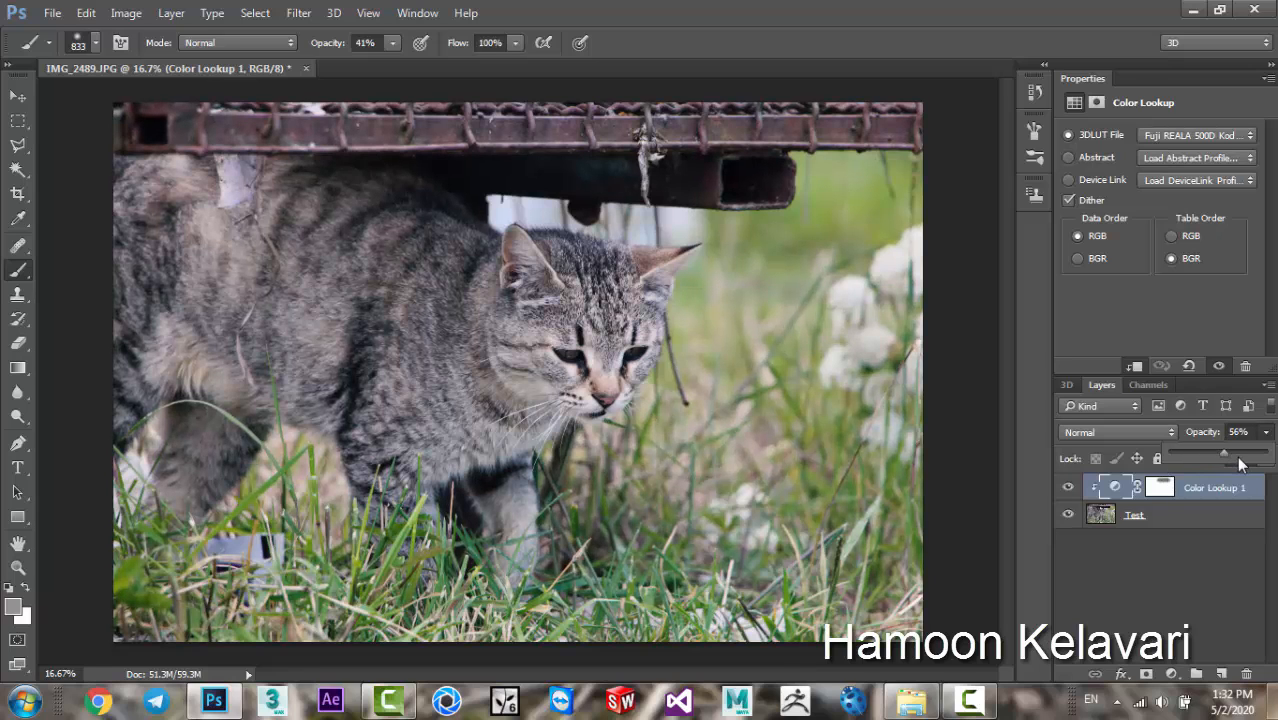
{"action": "left_click", "coordinate": [1067, 488]}
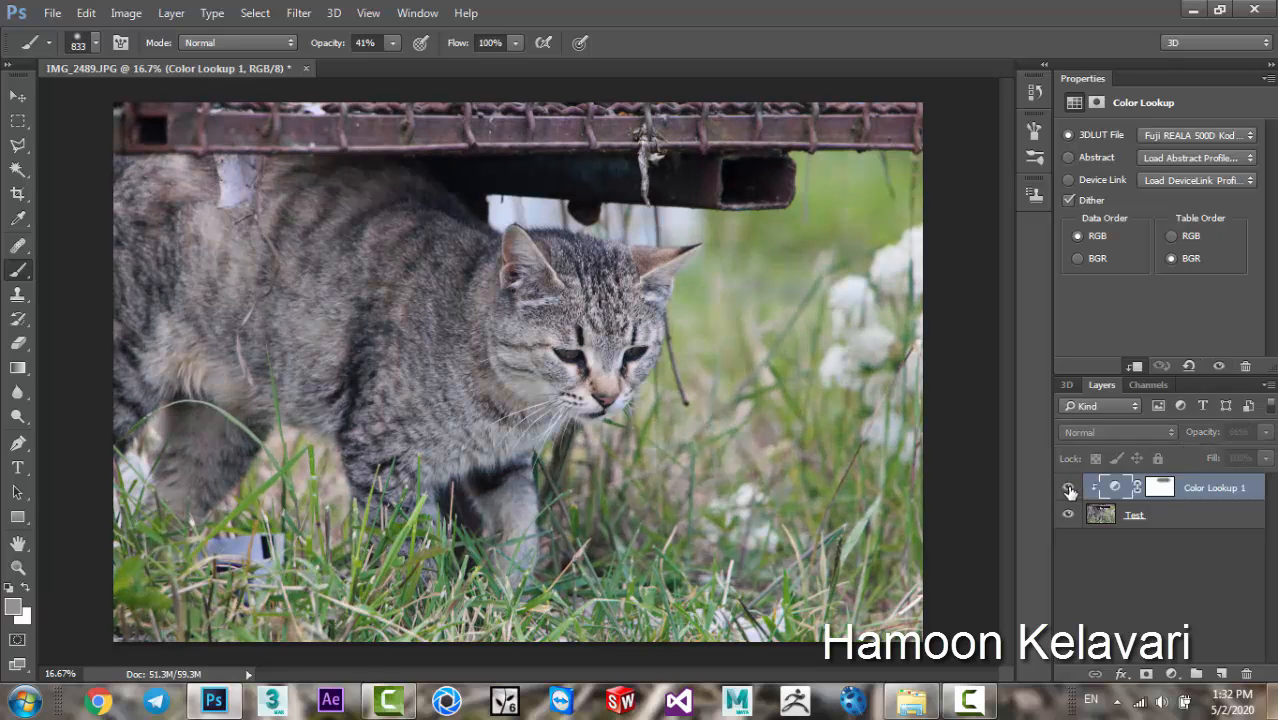
{"action": "left_click", "coordinate": [1067, 488]}
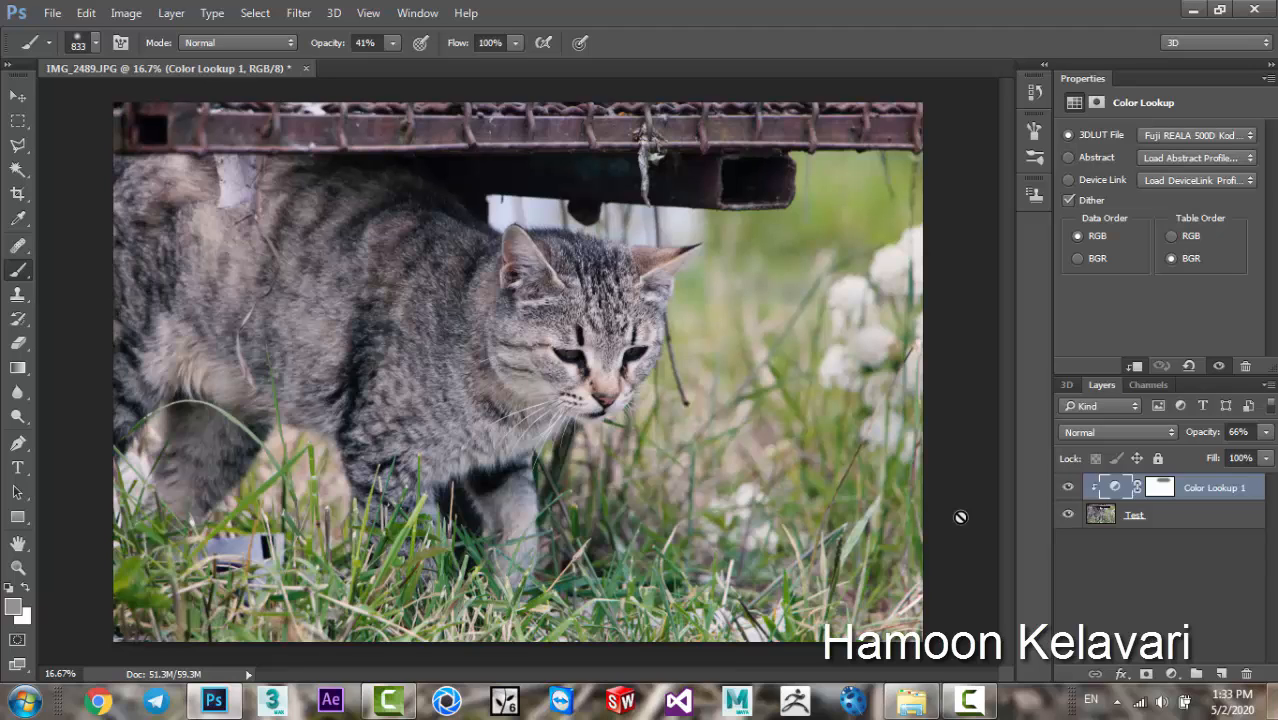
- Close IMG_2489.JPG without saving the changes and minimize Photoshop to reach the desktop
{"action": "key", "text": "ctrl+w"}
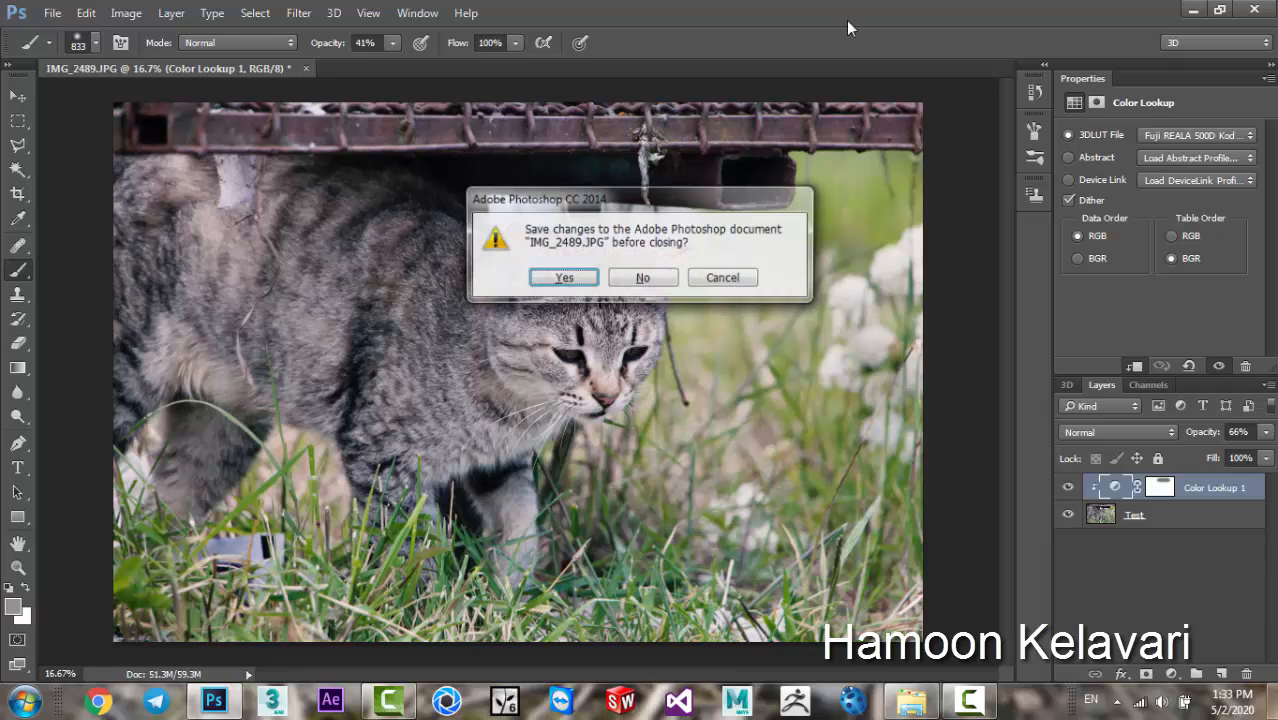
{"action": "left_click", "coordinate": [660, 280]}
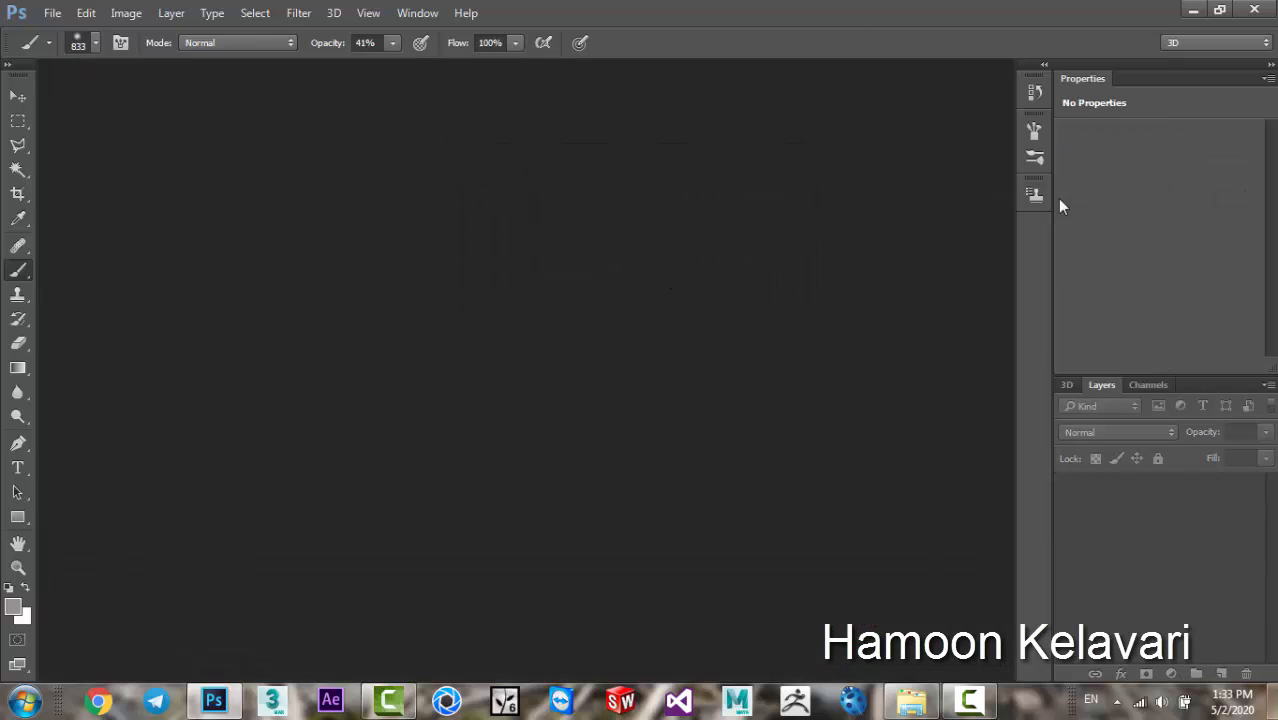
{"action": "left_click", "coordinate": [1193, 9]}
- Preview IMG_2460 and IMG_2461 in Windows Photo Viewer, and open IMG_2461.JPG in Photoshop
{"action": "double_click", "coordinate": [115, 297]}
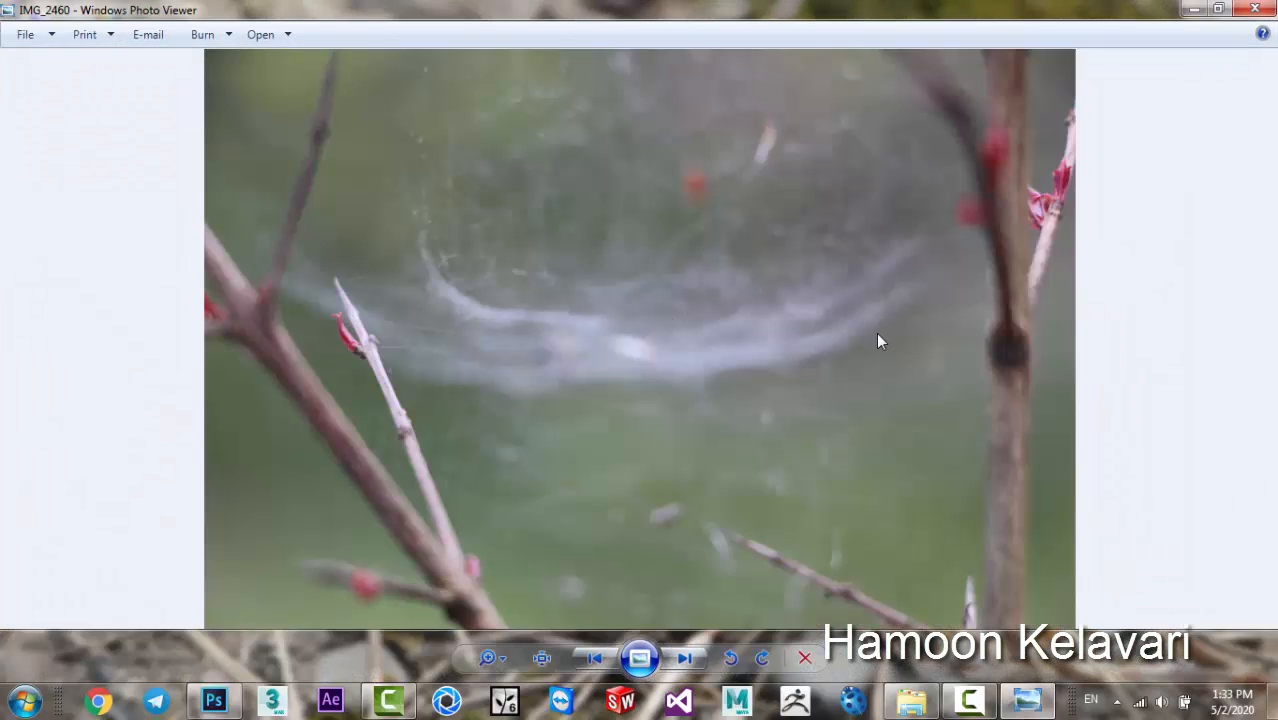
{"action": "left_click", "coordinate": [684, 657]}
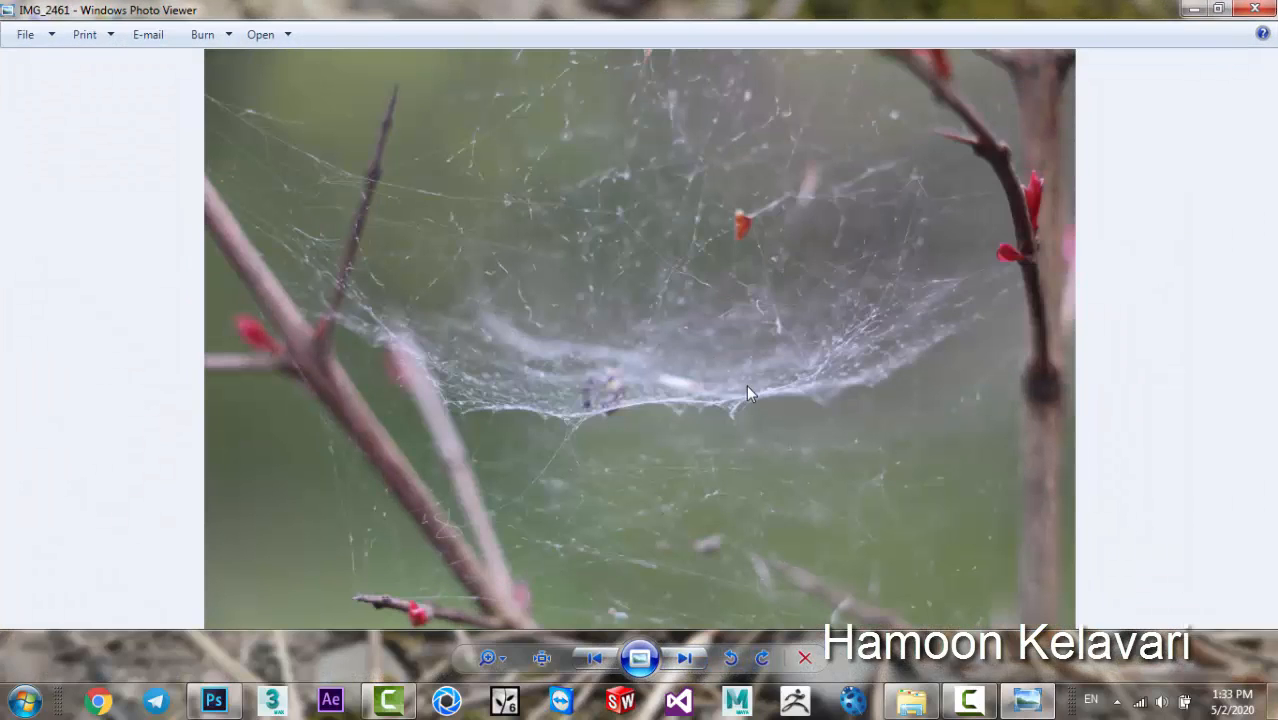
{"action": "left_click", "coordinate": [1255, 9]}
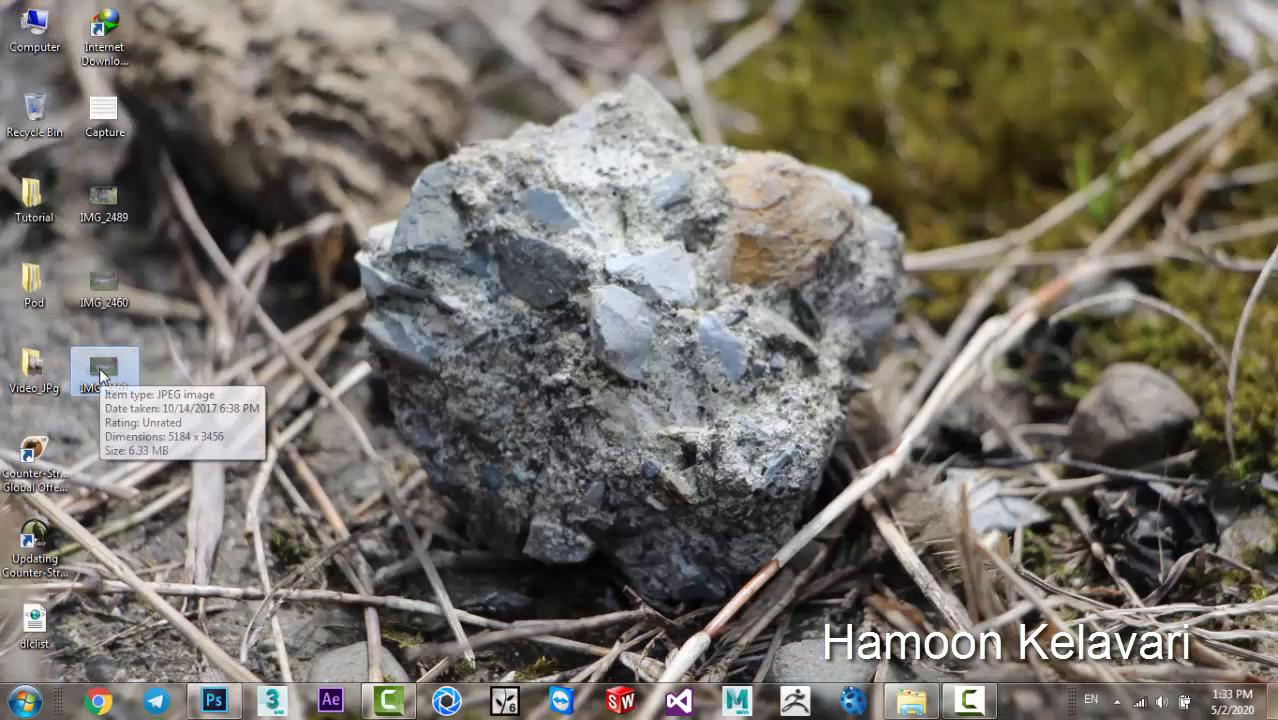
{"action": "left_click_drag", "start_coordinate": [100, 378], "coordinate": [525, 314]}
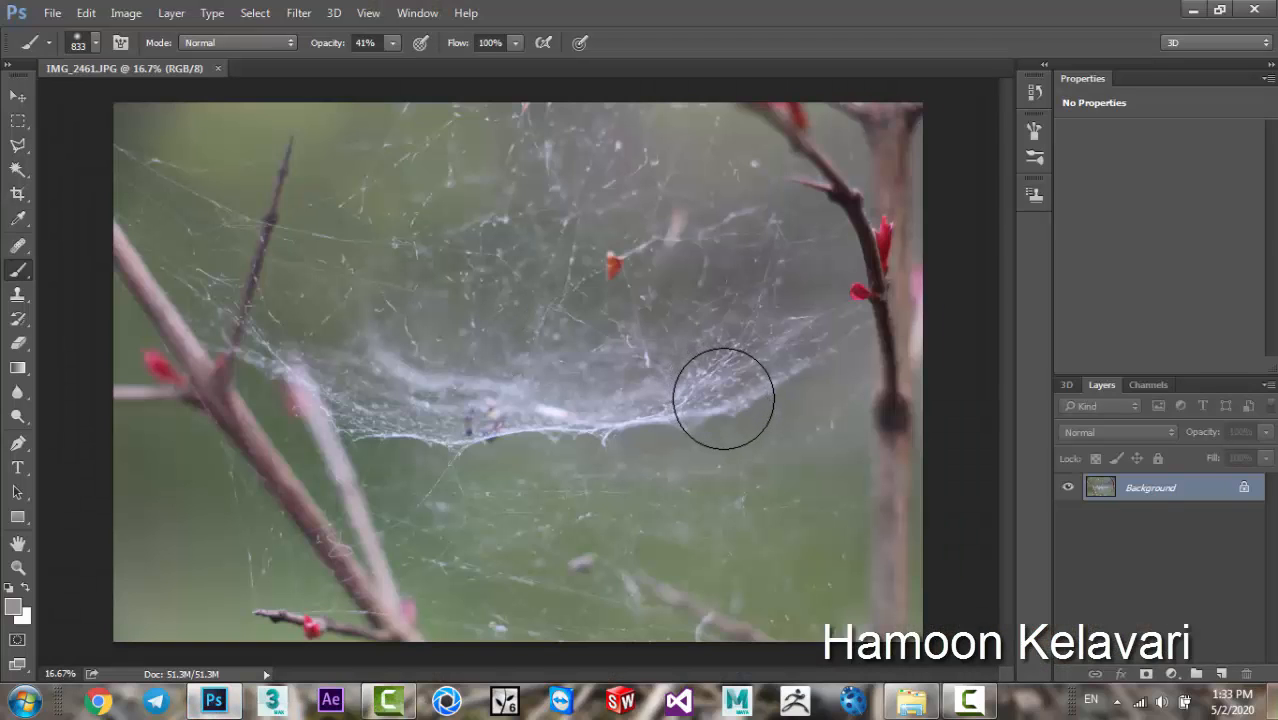
- Switch to the Move tool and convert the locked Background into a regular layer with the default settings
{"action": "left_click", "coordinate": [17, 97]}
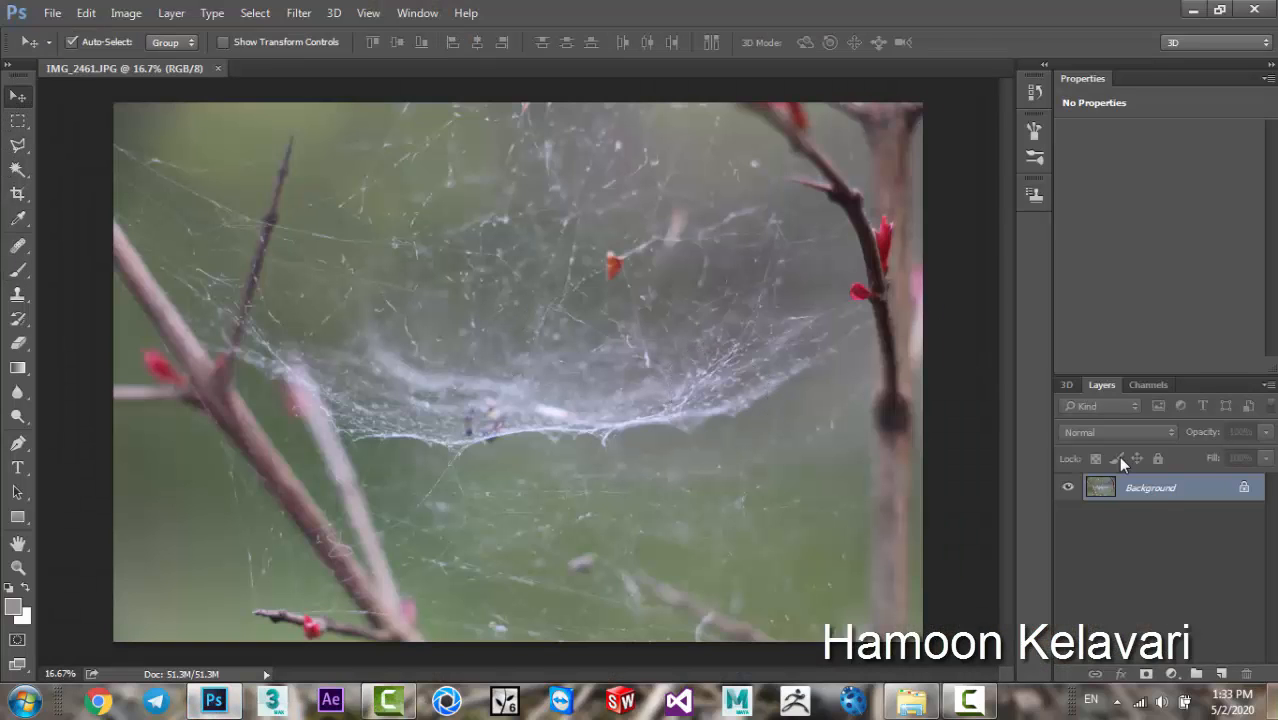
{"action": "double_click", "coordinate": [1164, 500]}
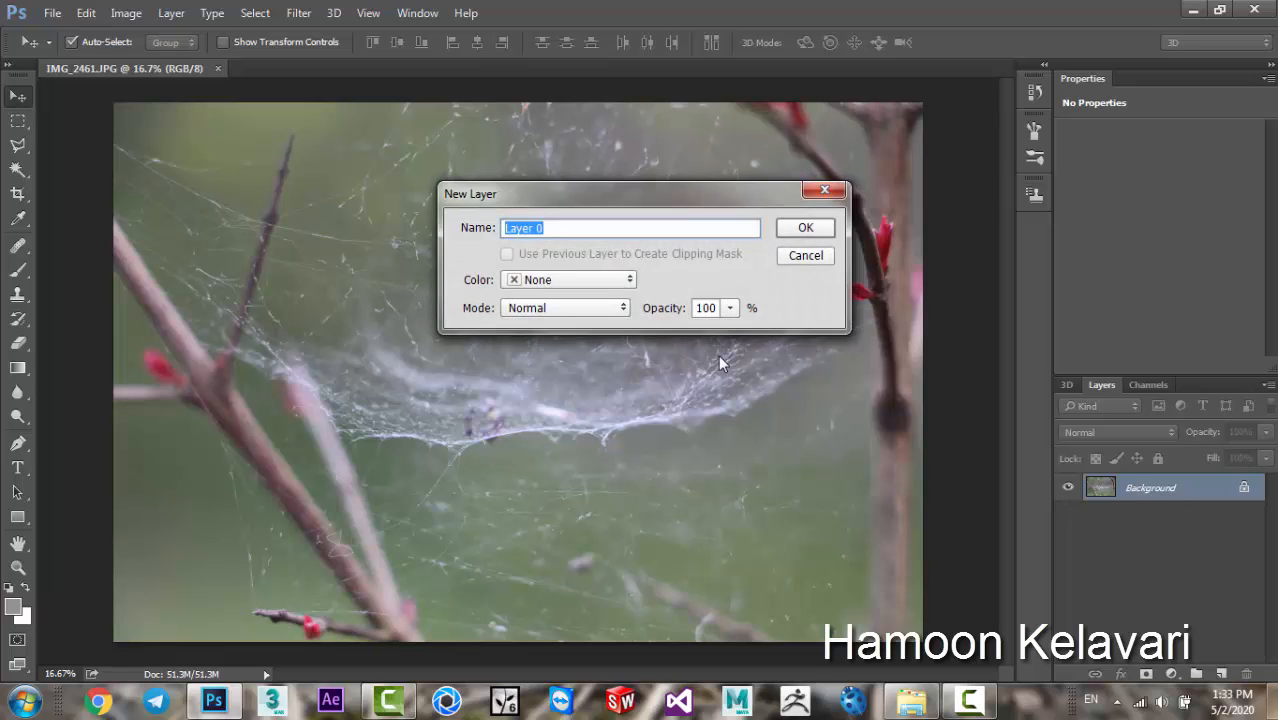
{"action": "left_click", "coordinate": [806, 230]}
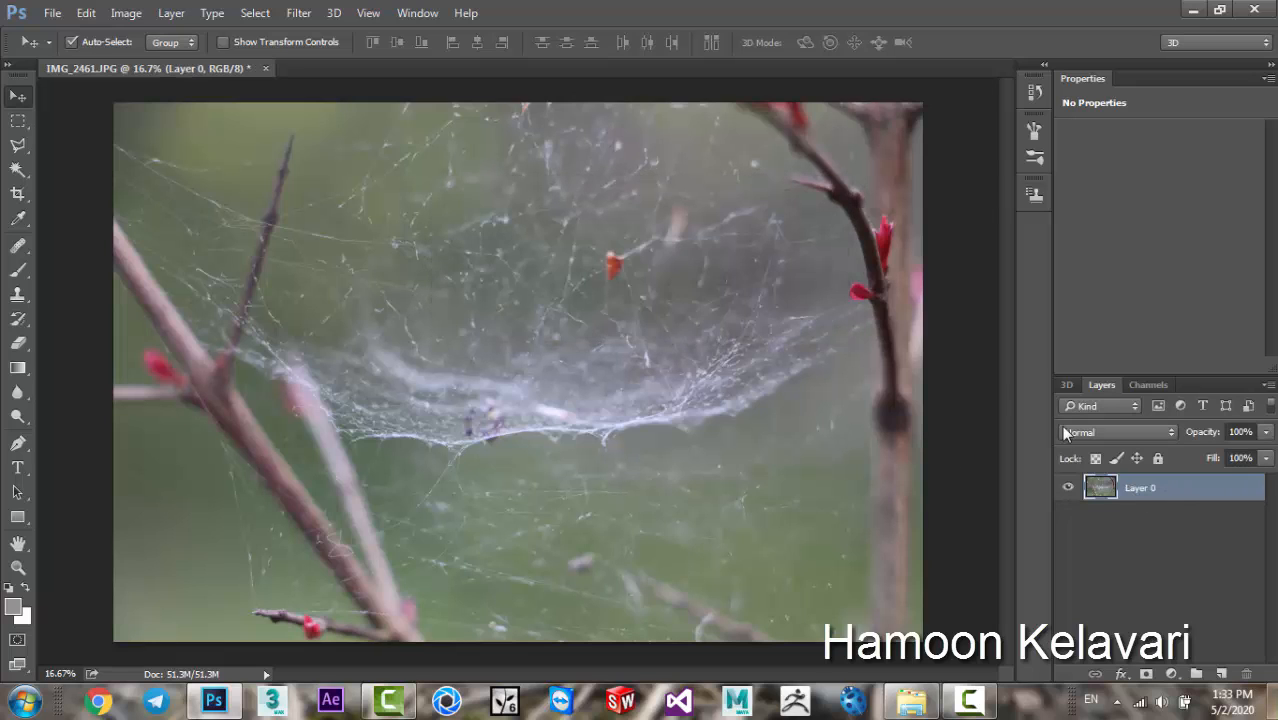
- Add a Color Lookup adjustment layer above the spider web photo with the default settings
{"action": "left_click", "coordinate": [1172, 677]}
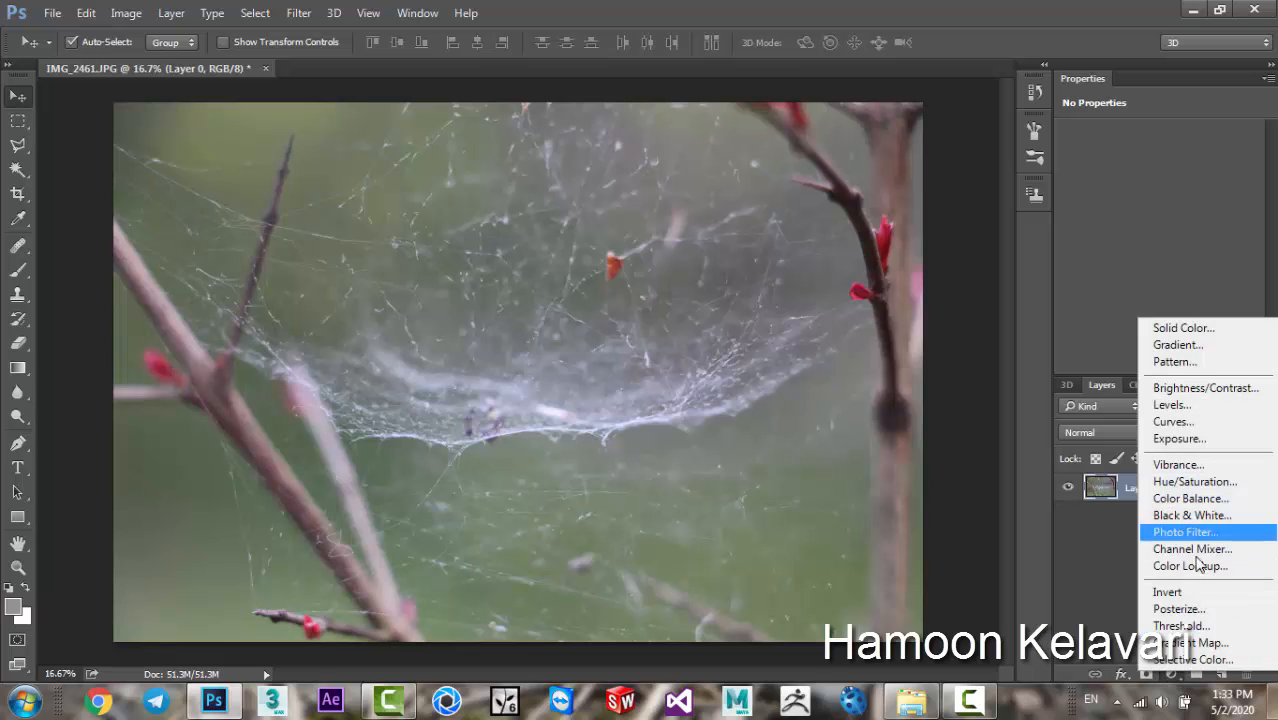
{"action": "left_click", "coordinate": [1107, 603]}
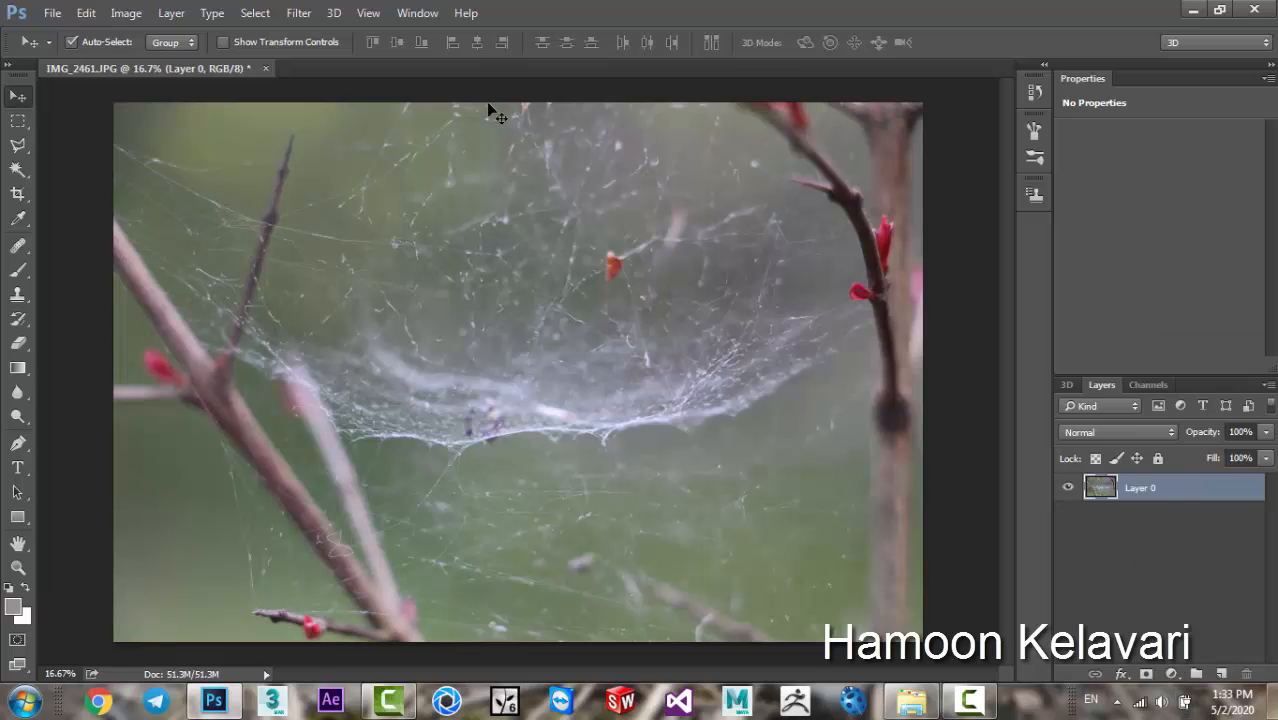
{"action": "left_click", "coordinate": [171, 13]}
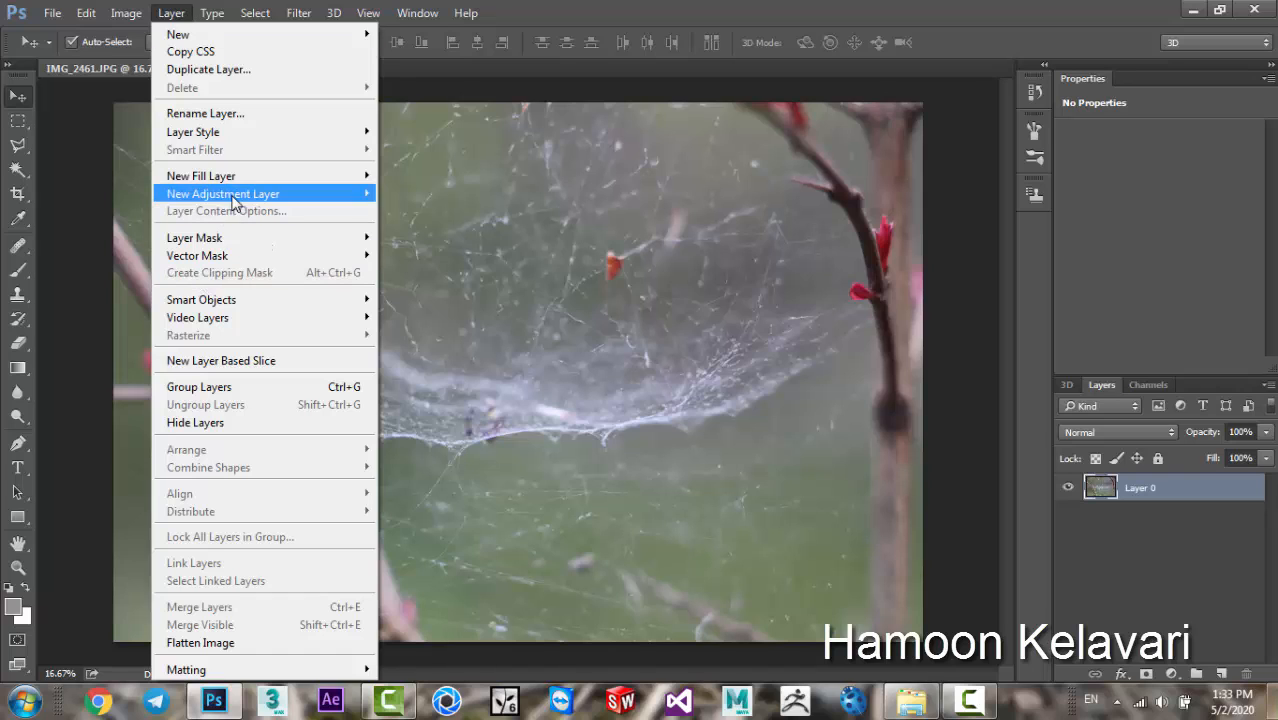
{"action": "mouse_move", "coordinate": [216, 198]}
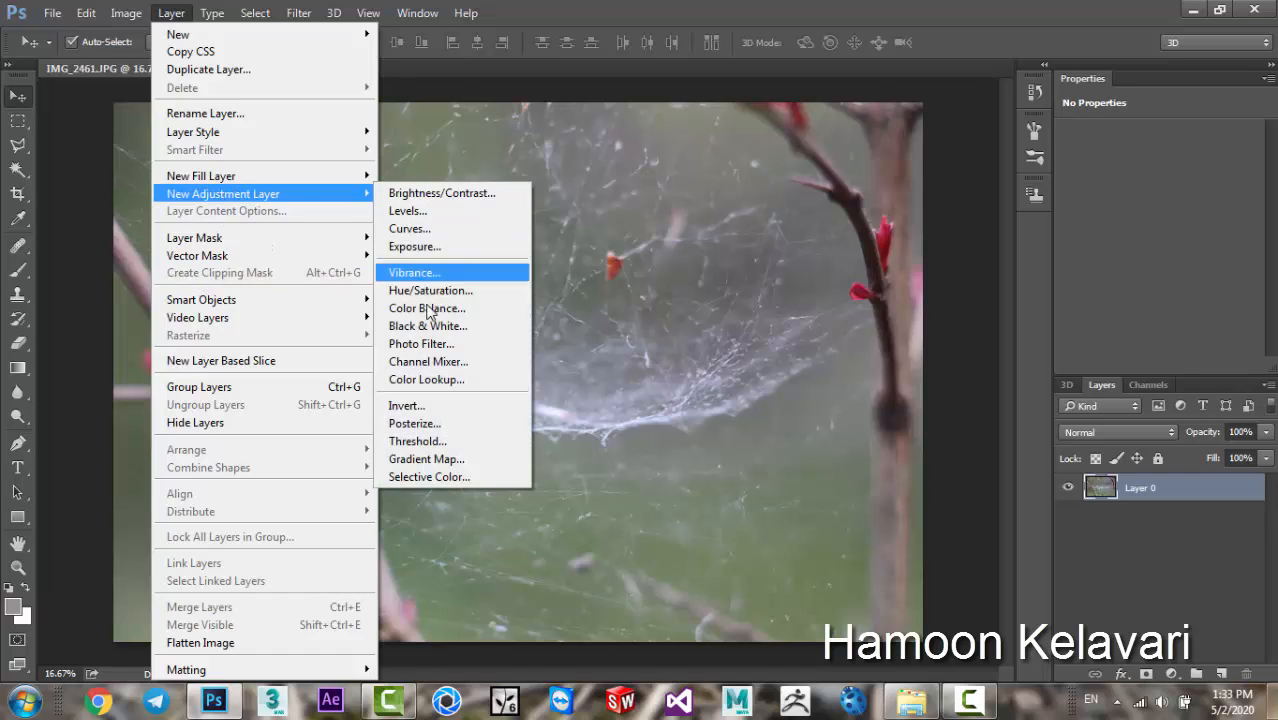
{"action": "left_click", "coordinate": [432, 380]}
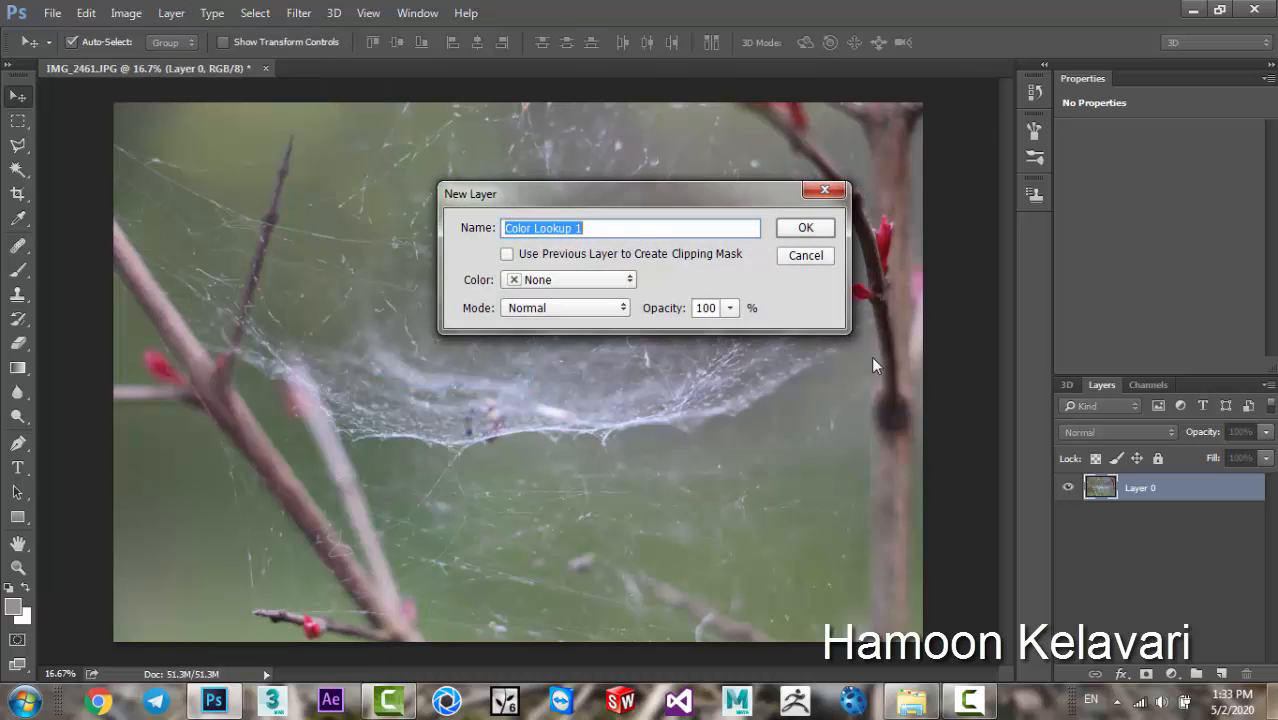
{"action": "left_click", "coordinate": [818, 228]}
- Apply the filmstock_50.3dl LUT to the Color Lookup layer and compare the photo with and without it
{"action": "left_click", "coordinate": [1182, 140]}
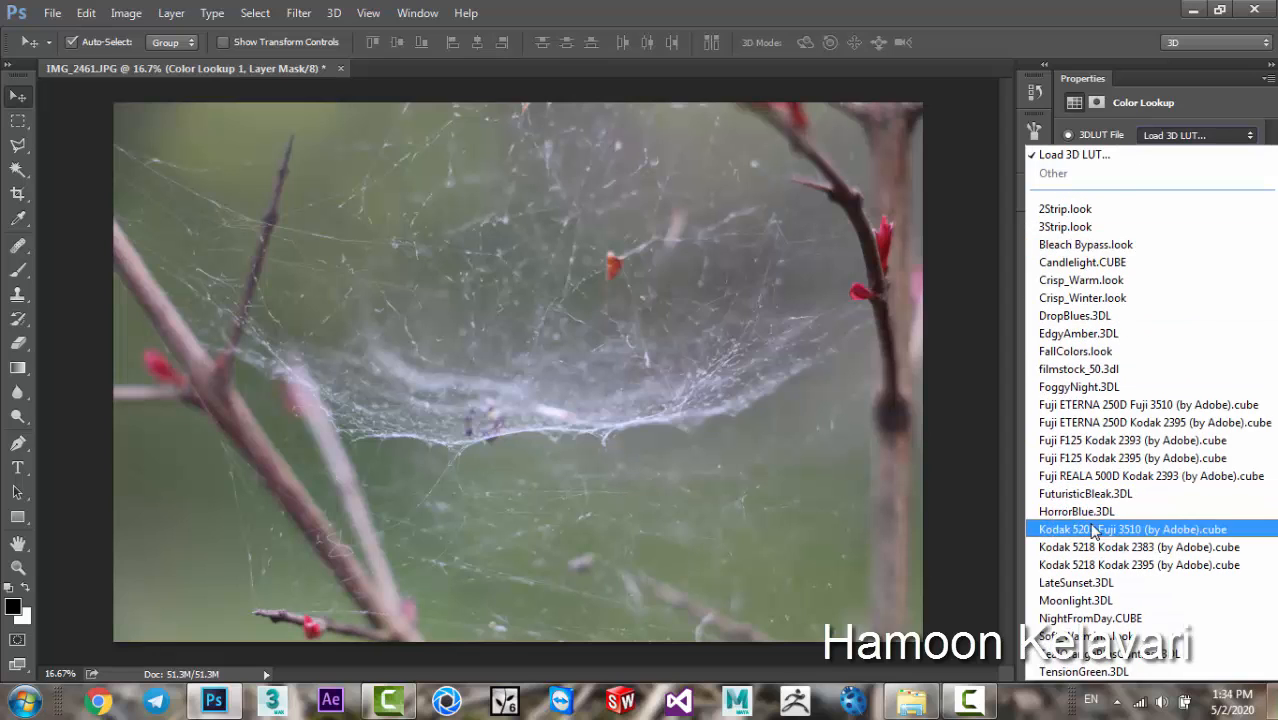
{"action": "left_click", "coordinate": [1098, 369]}
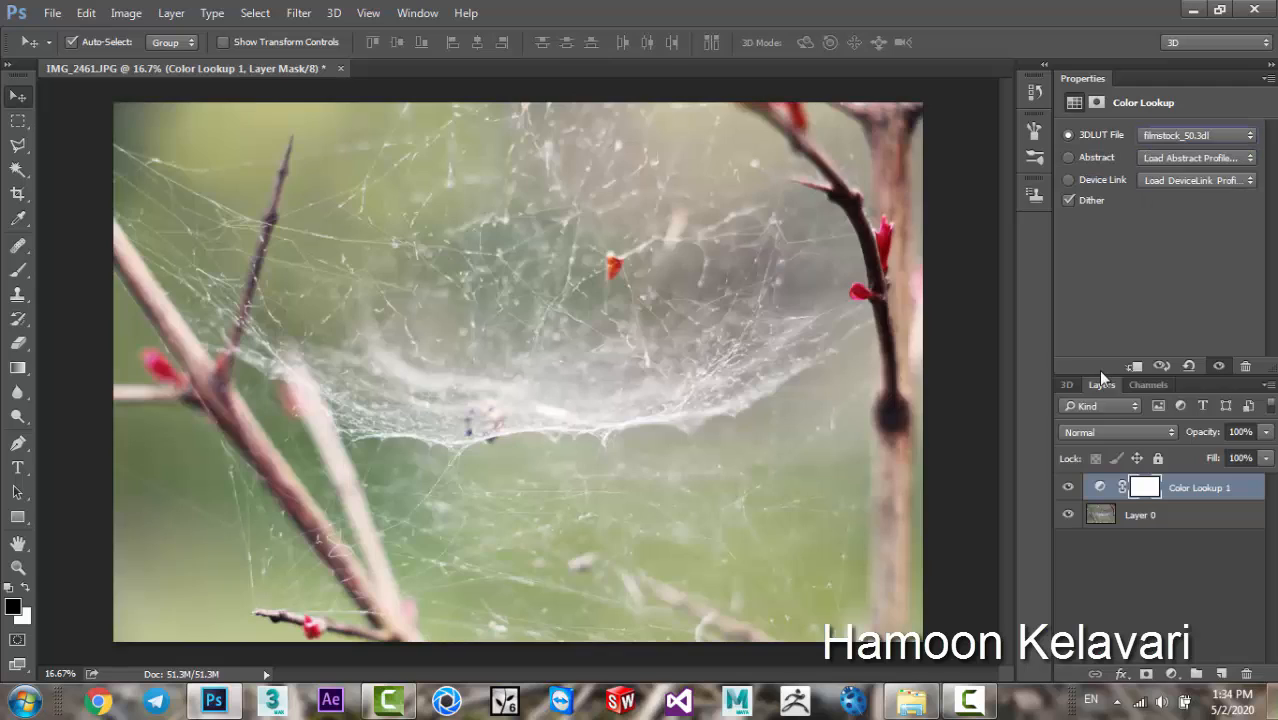
{"action": "left_click", "coordinate": [1070, 487]}
{"action": "left_click", "coordinate": [1069, 487]}
- Reduce the Color Lookup layer's opacity to 63% and compare the result with the original photo
{"action": "left_click", "coordinate": [1266, 432]}
{"action": "left_click", "coordinate": [1228, 454]}
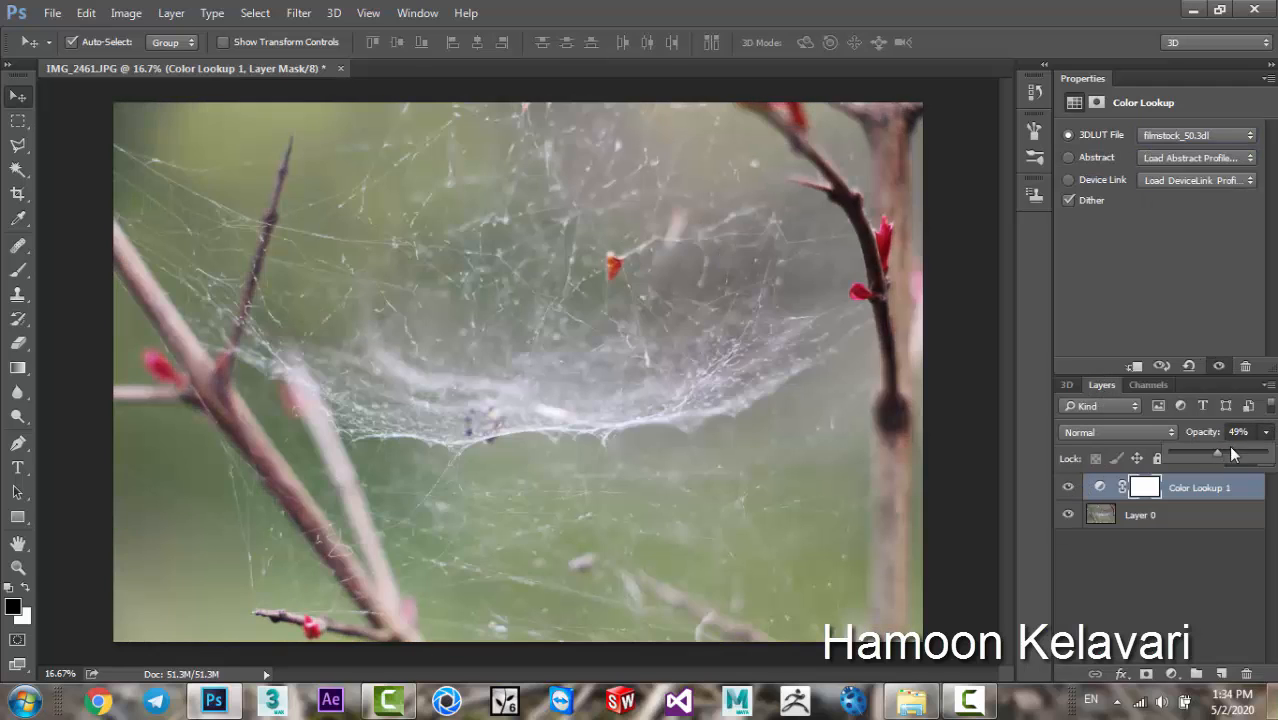
{"action": "left_click", "coordinate": [1070, 487]}
{"action": "left_click", "coordinate": [1070, 487]}
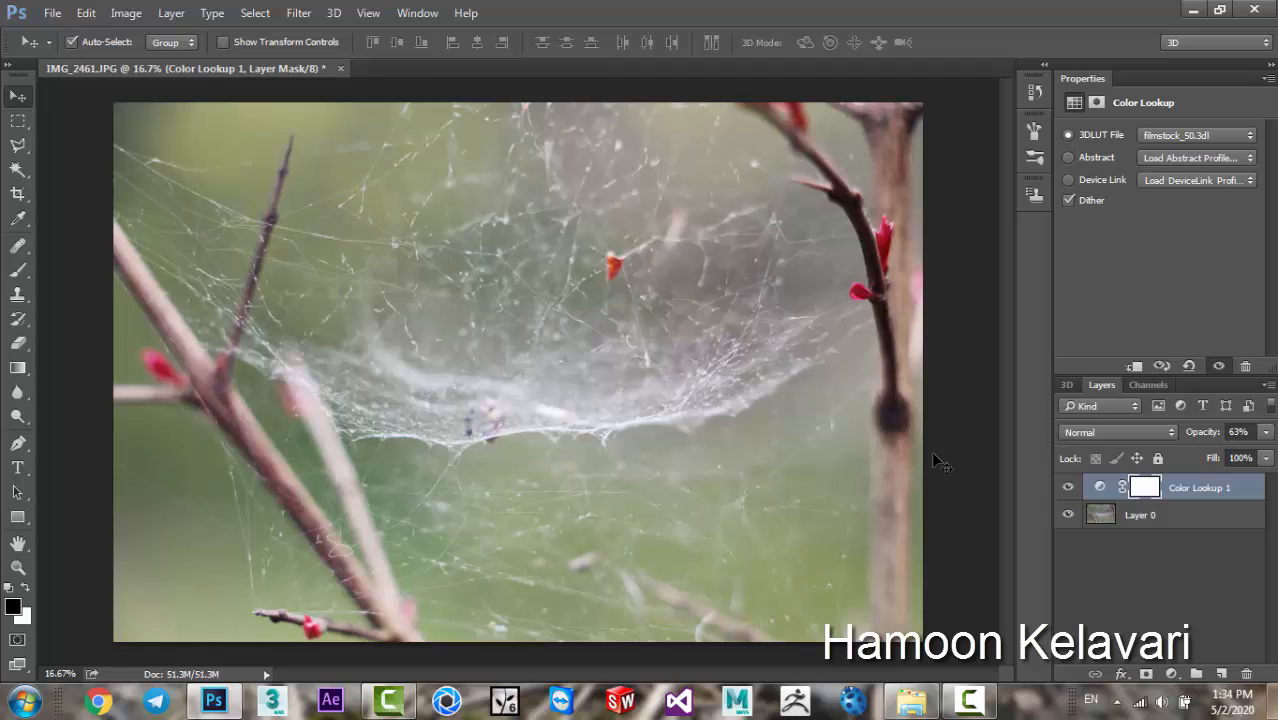
- Browse the Desktop folder for a custom 3D LUT file, cancel loading, and look through the LUT presets
{"action": "left_click", "coordinate": [1228, 134]}
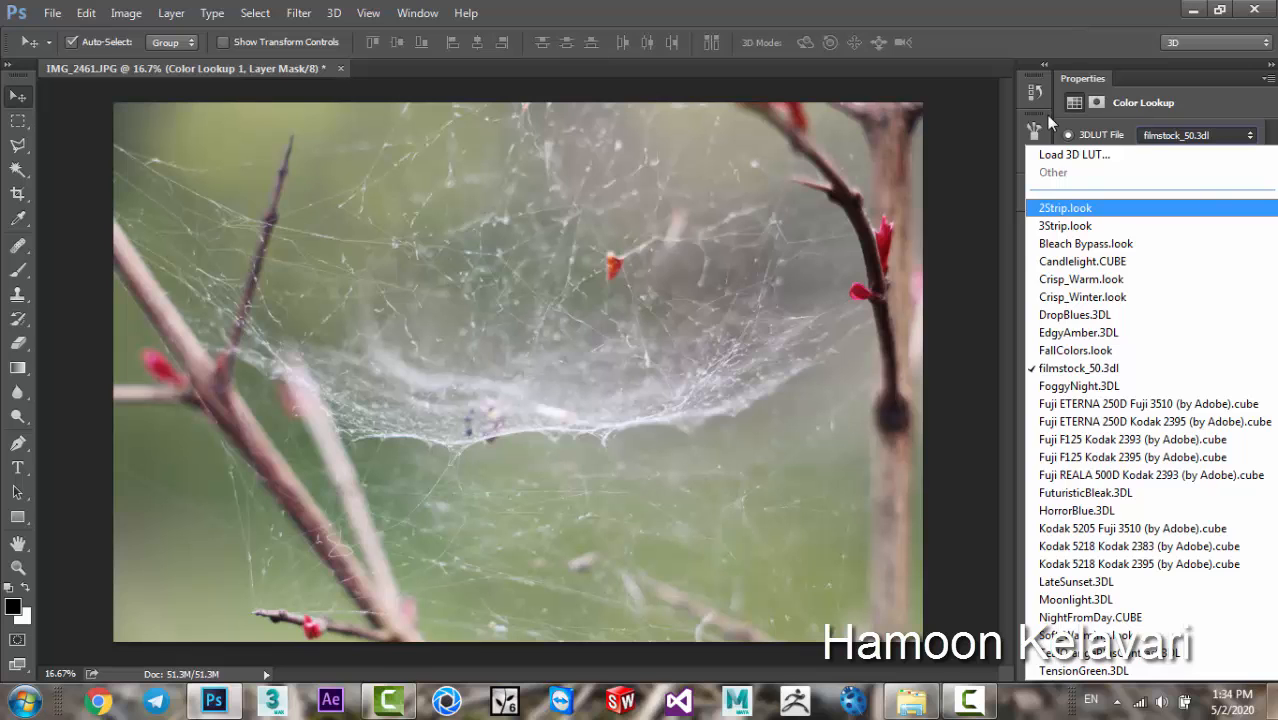
{"action": "left_click", "coordinate": [1083, 158]}
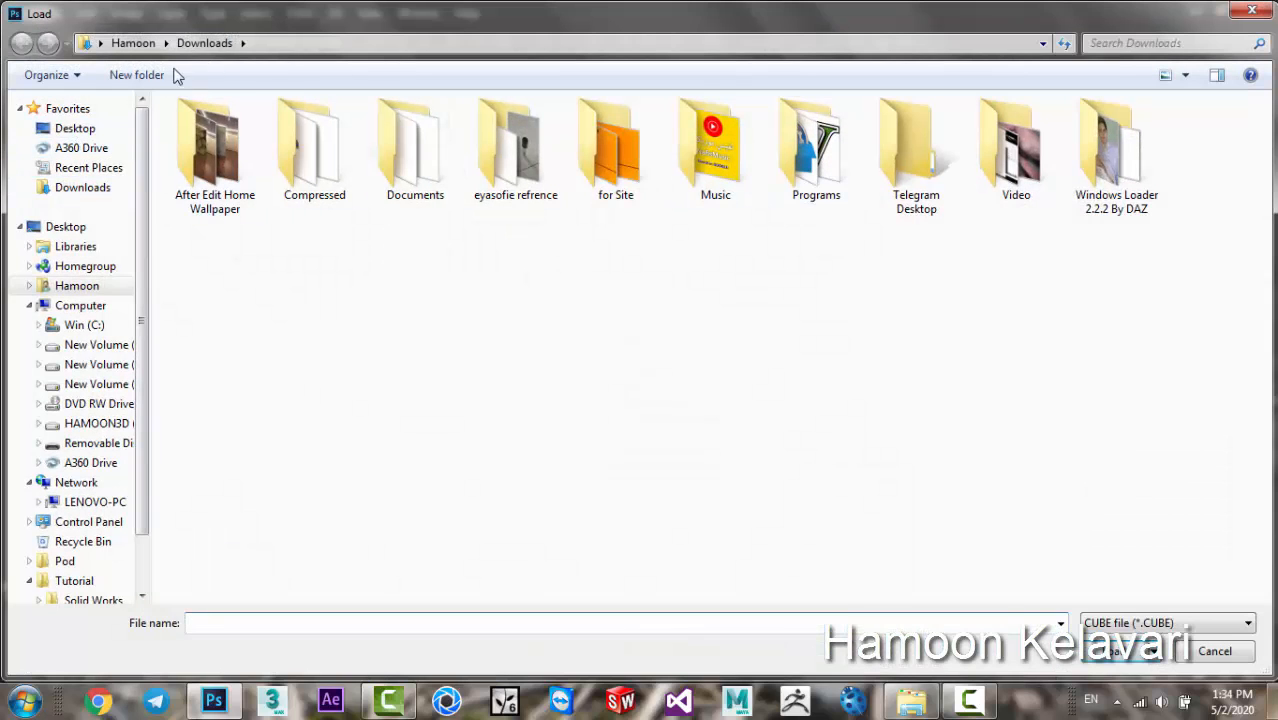
{"action": "left_click", "coordinate": [80, 128]}
{"action": "left_click", "coordinate": [1205, 651]}
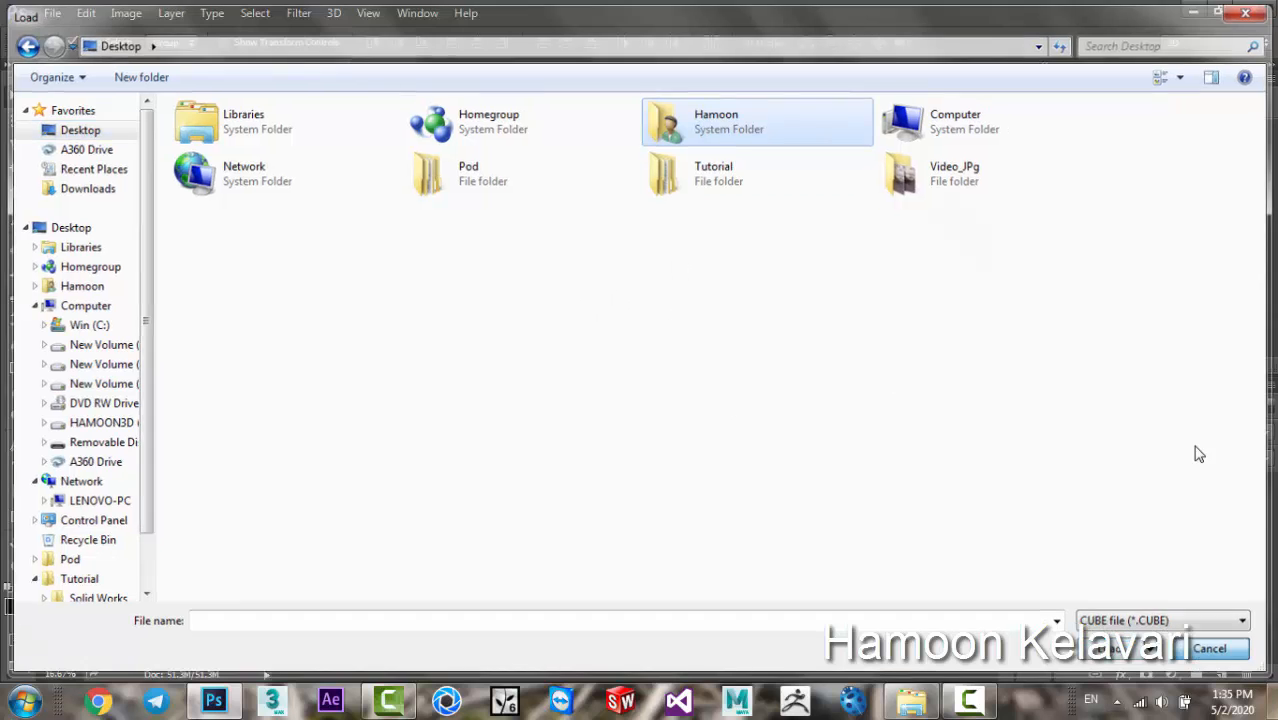
{"action": "left_click", "coordinate": [1200, 140]}
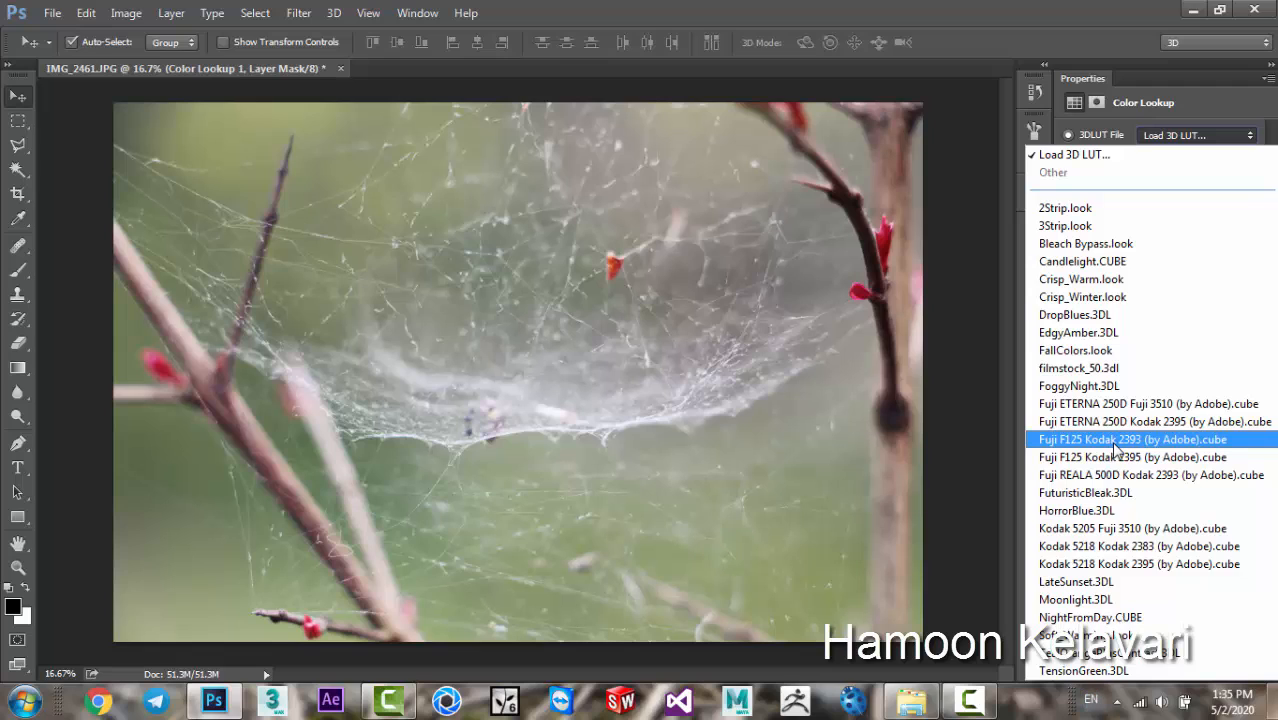
{"action": "left_click", "coordinate": [1070, 225]}
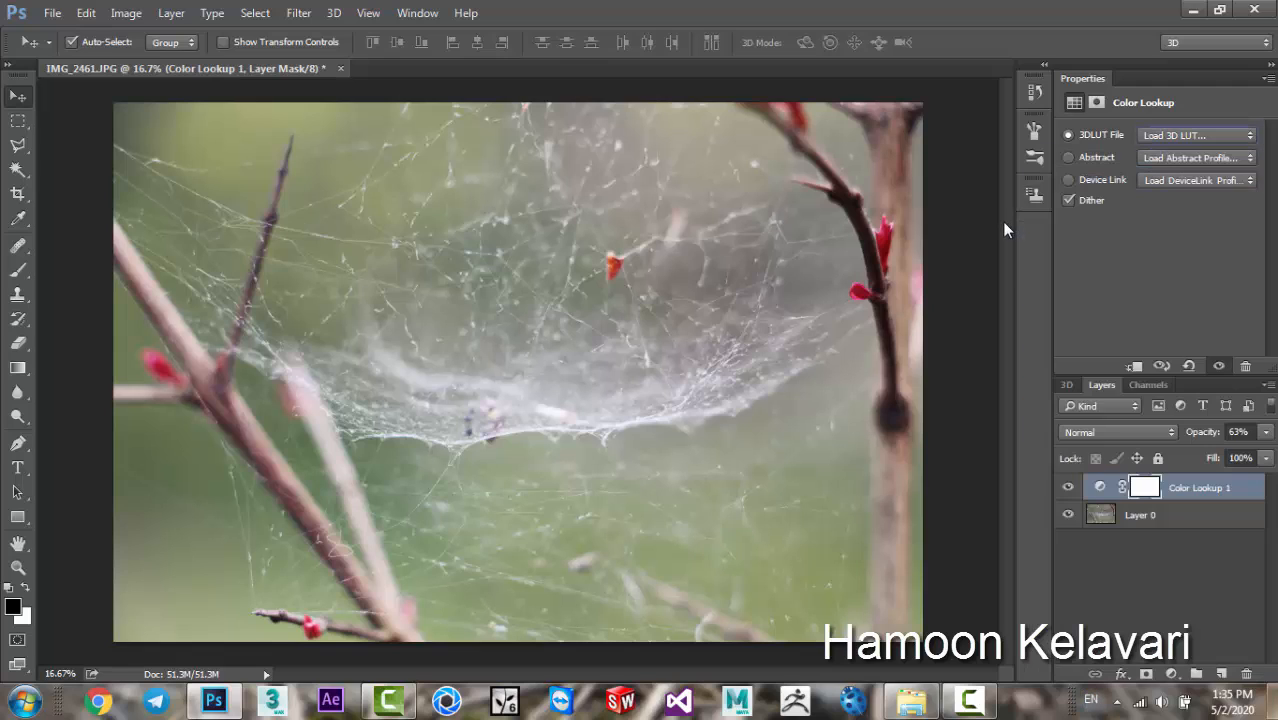
- Raise the Color Lookup layer's opacity to 100% and compare the graded spider web photo with the original
{"action": "left_click", "coordinate": [1068, 490]}
{"action": "left_click", "coordinate": [1068, 490]}
{"action": "left_click", "coordinate": [1104, 489]}
{"action": "left_click", "coordinate": [1266, 433]}
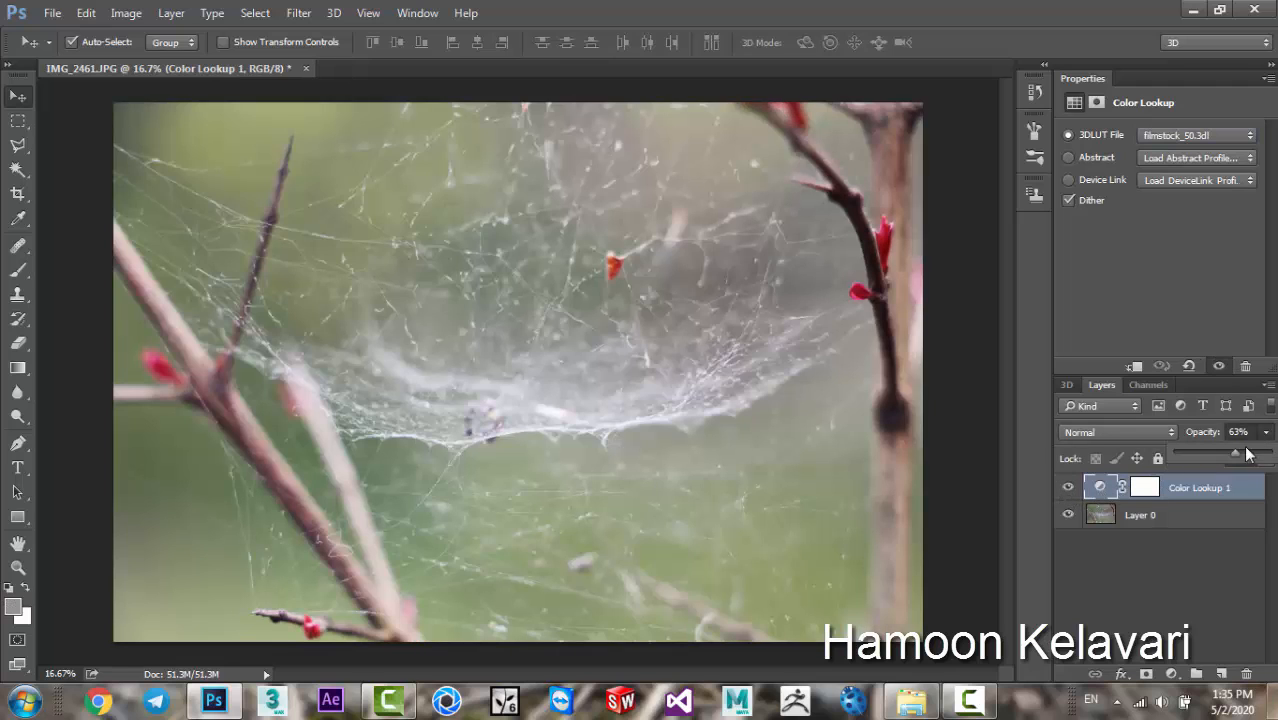
{"action": "left_click_drag", "start_coordinate": [1240, 455], "coordinate": [1267, 458]}
{"action": "left_click", "coordinate": [1068, 488]}
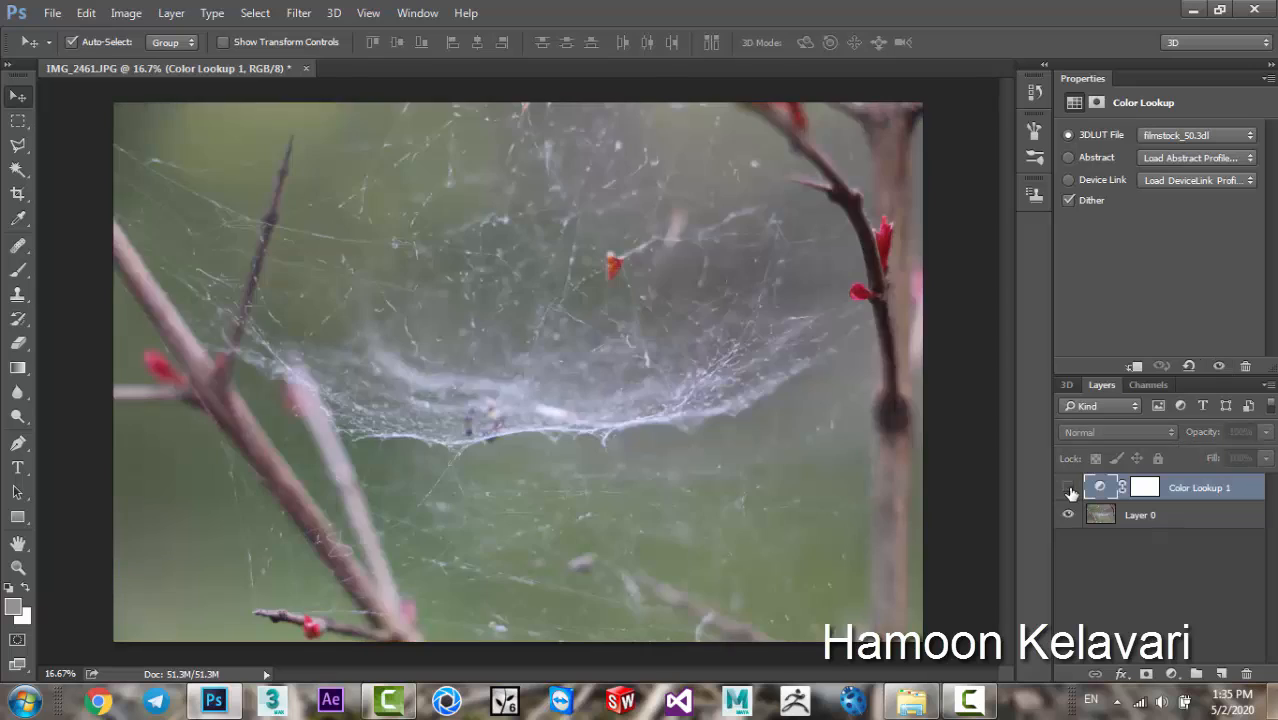
{"action": "left_click", "coordinate": [1068, 488]}
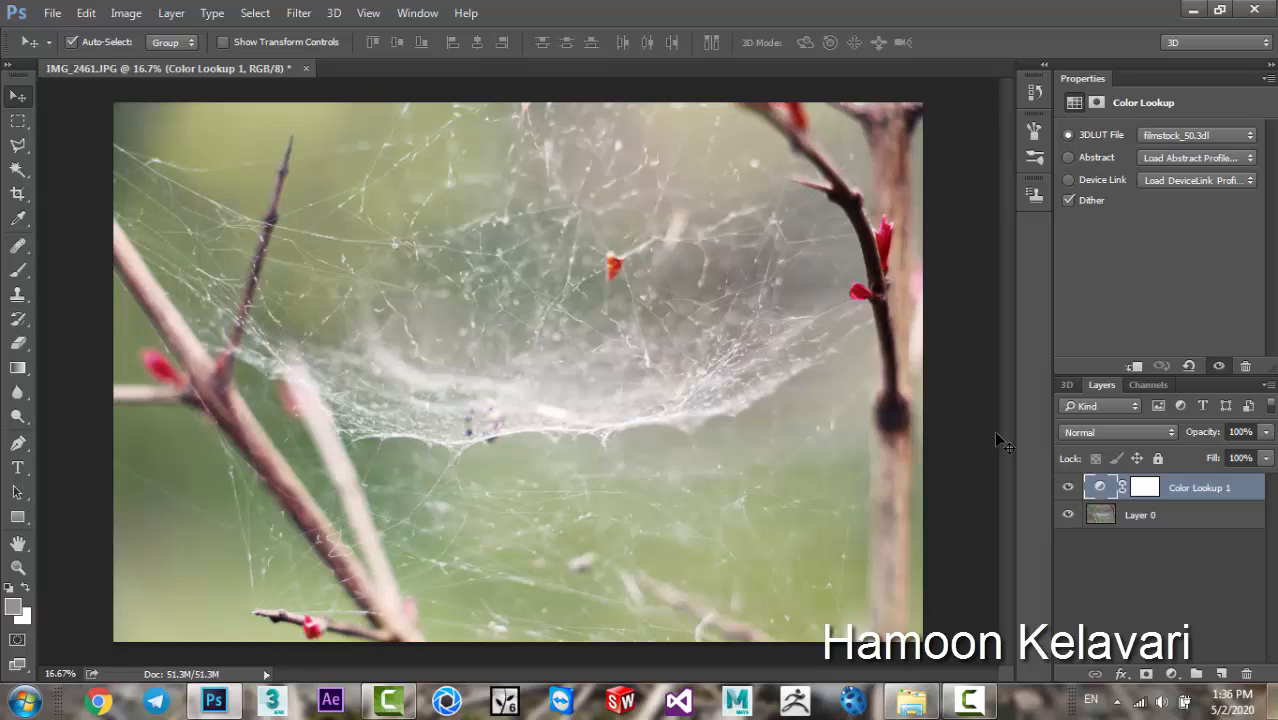
- Close IMG_2461.JPG without saving and look through the car photos in the "car in school" folder
{"action": "key", "text": "ctrl+w"}
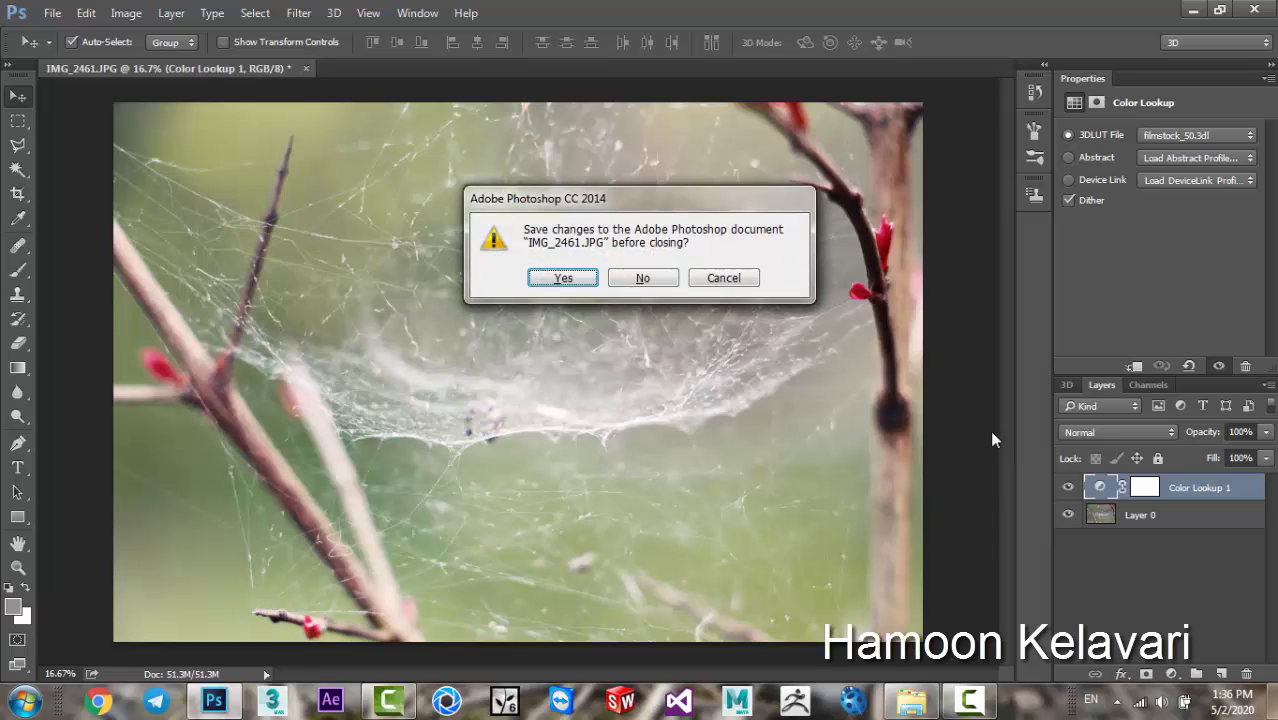
{"action": "left_click", "coordinate": [650, 280]}
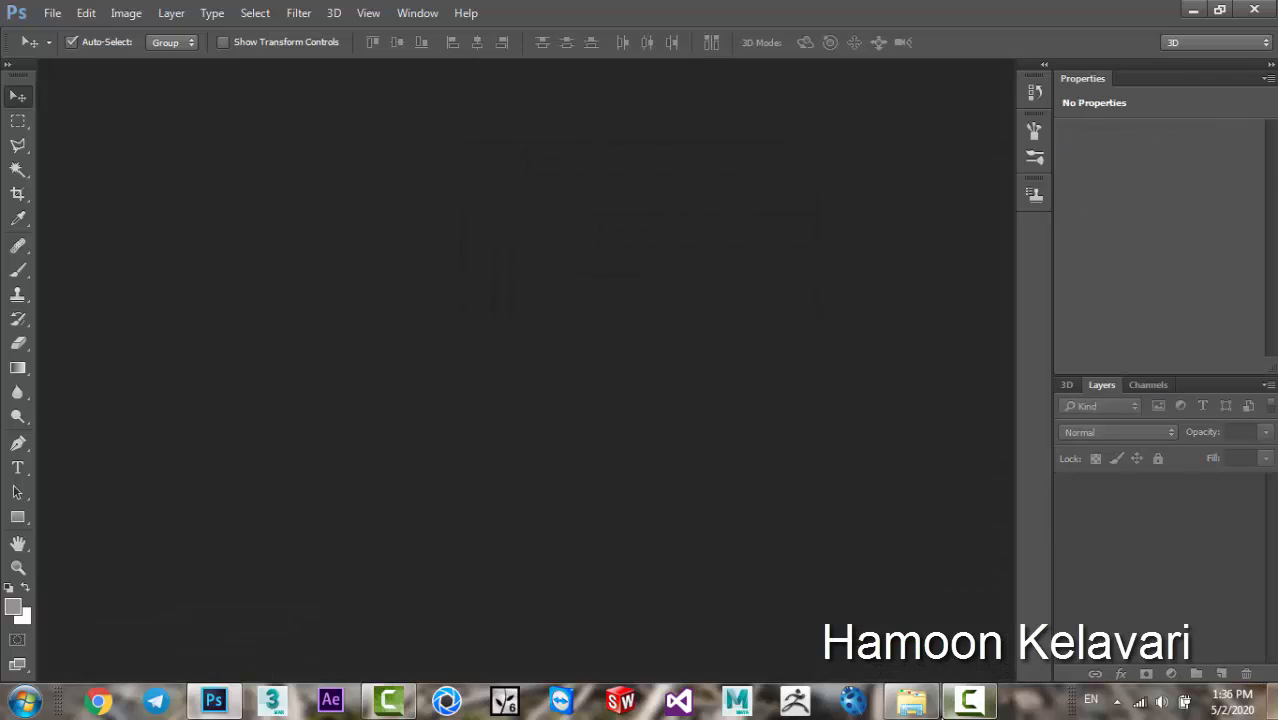
{"action": "left_click", "coordinate": [911, 700]}
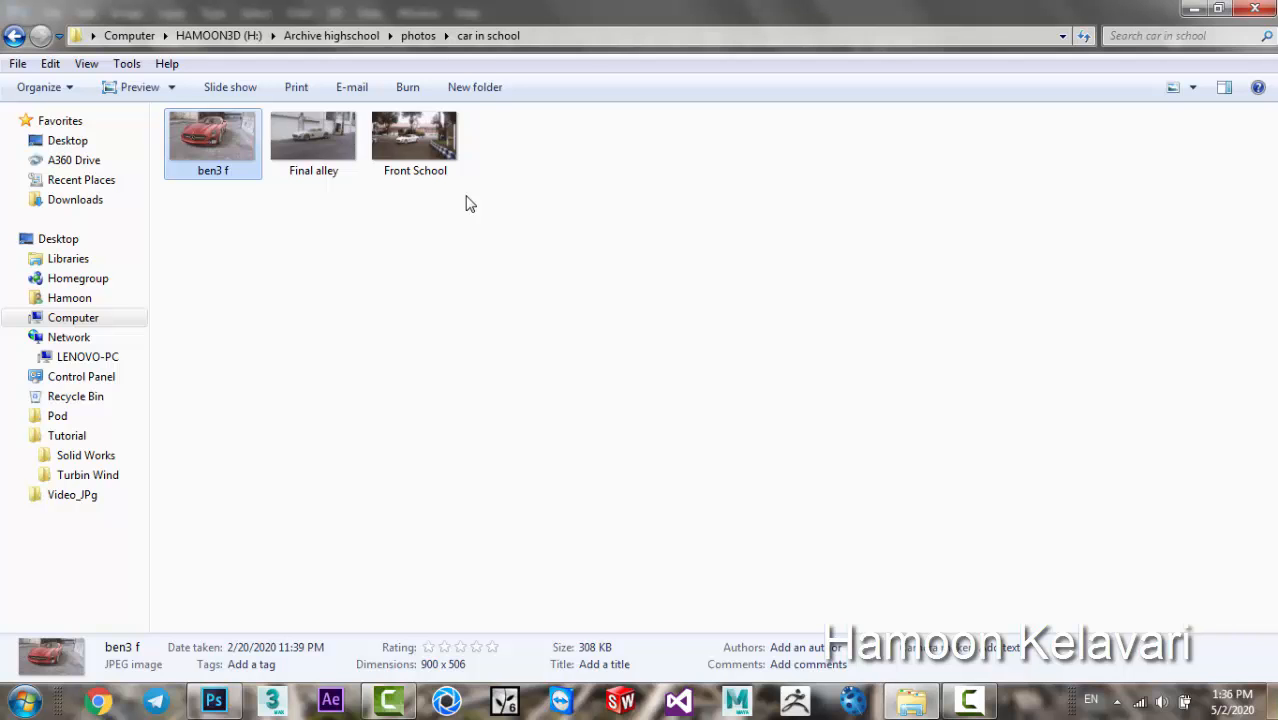
{"action": "double_click", "coordinate": [240, 162]}
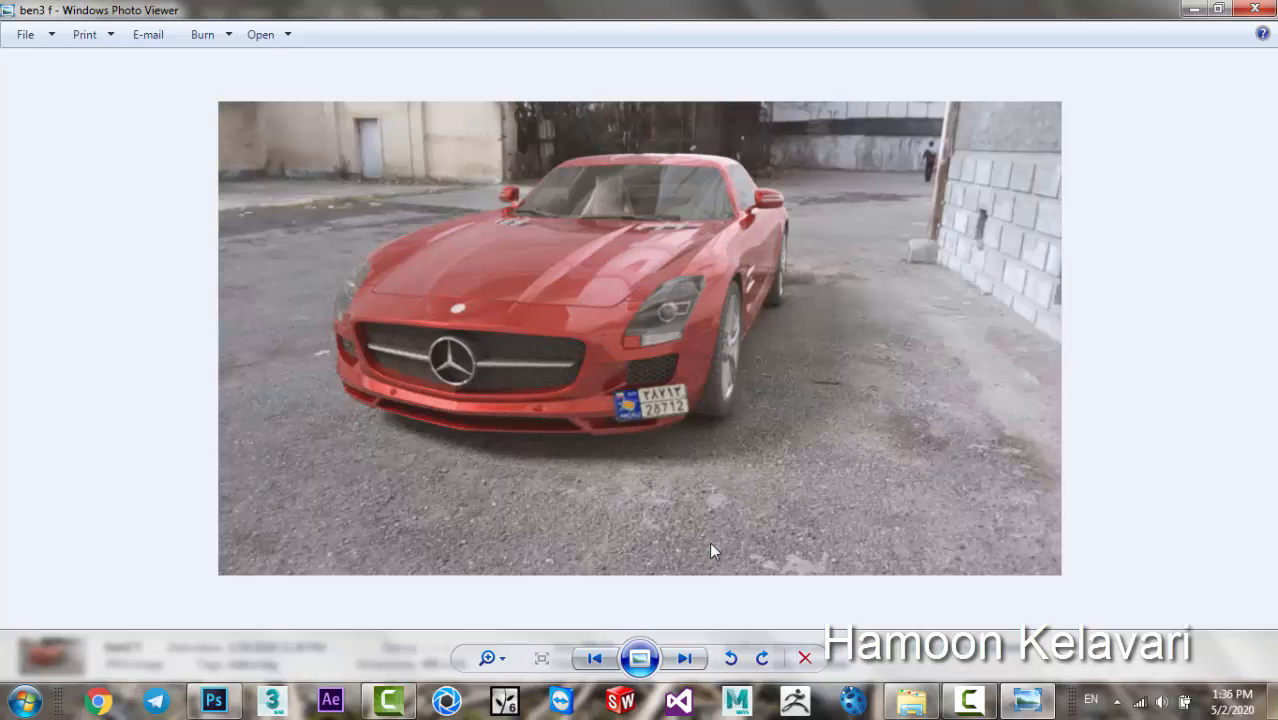
{"action": "key", "text": "Right"}
{"action": "key", "text": "Right"}
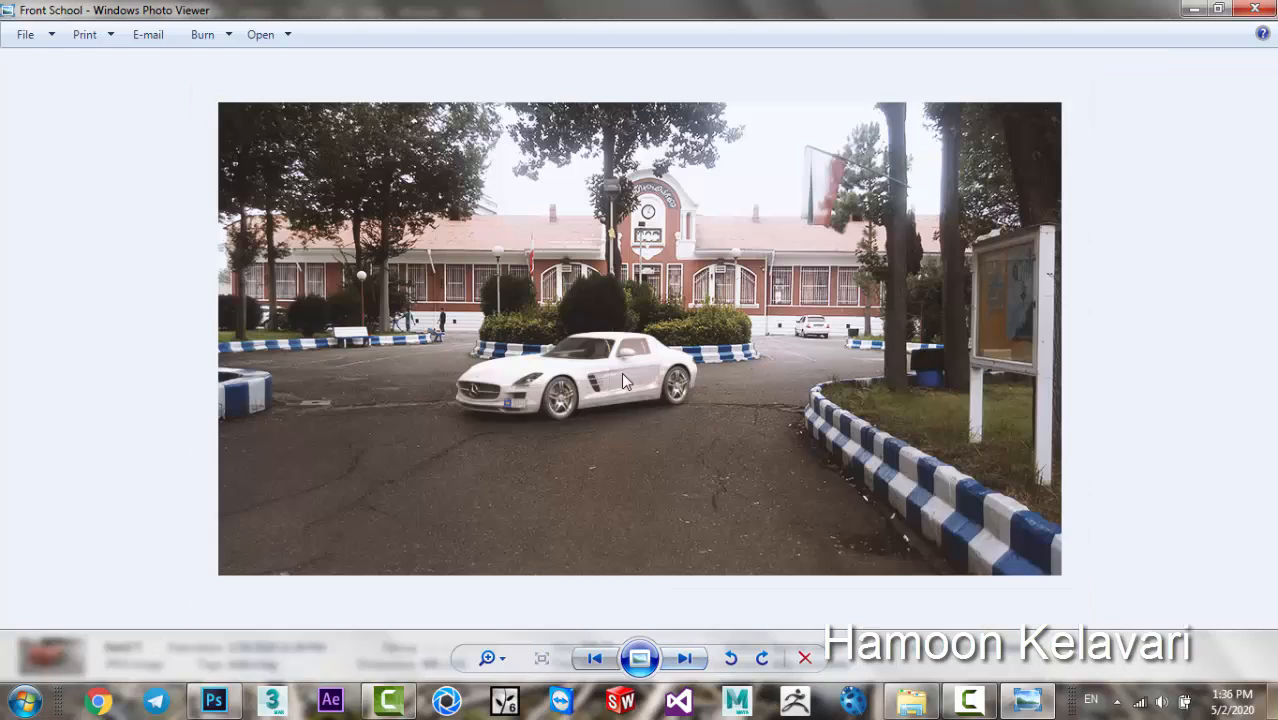
{"action": "left_click", "coordinate": [1264, 9]}
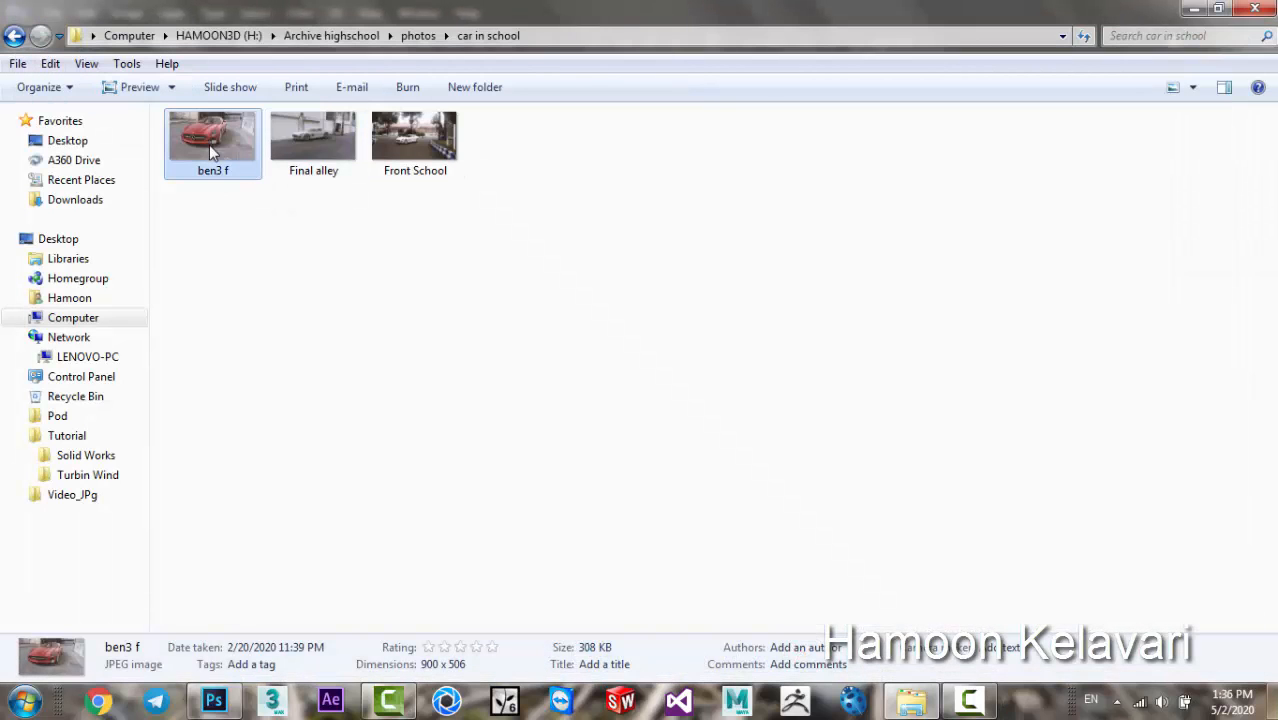
- Open the ben3 f photo in Photoshop and convert its background into the editable Layer 0
{"action": "left_click_drag", "start_coordinate": [209, 144], "coordinate": [398, 419]}
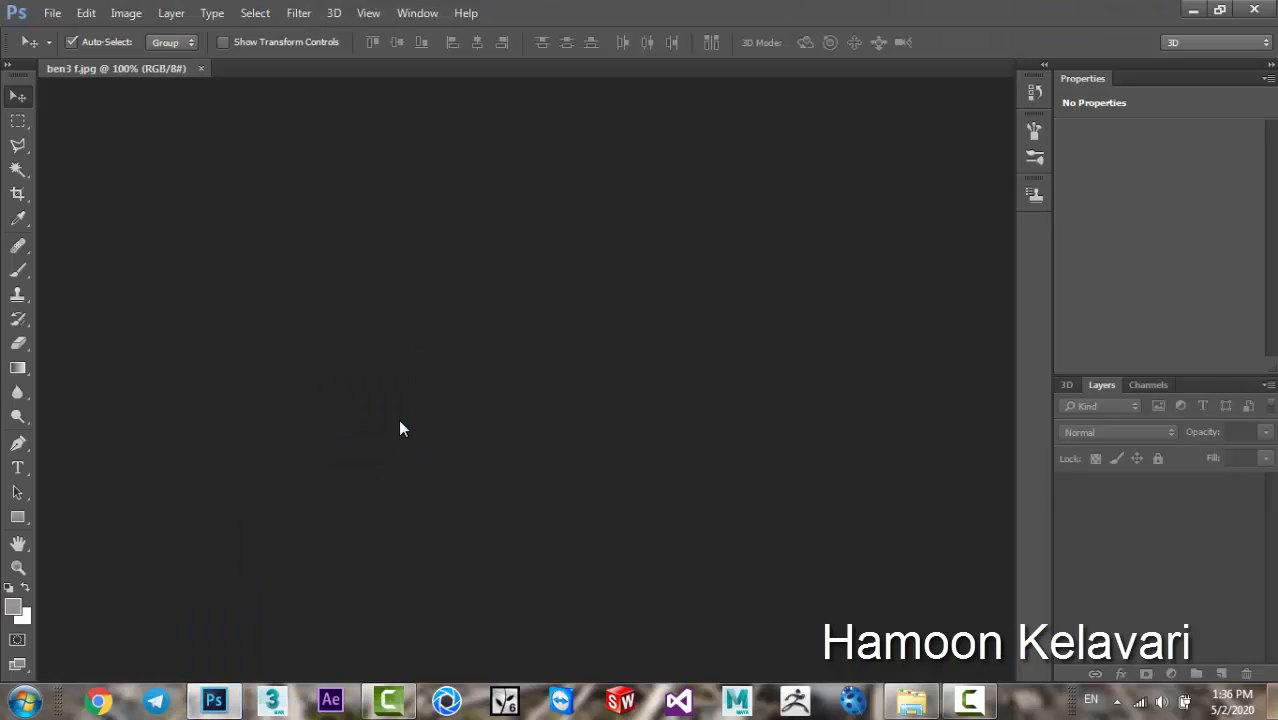
{"action": "double_click", "coordinate": [1164, 486]}
{"action": "key", "text": "Return"}
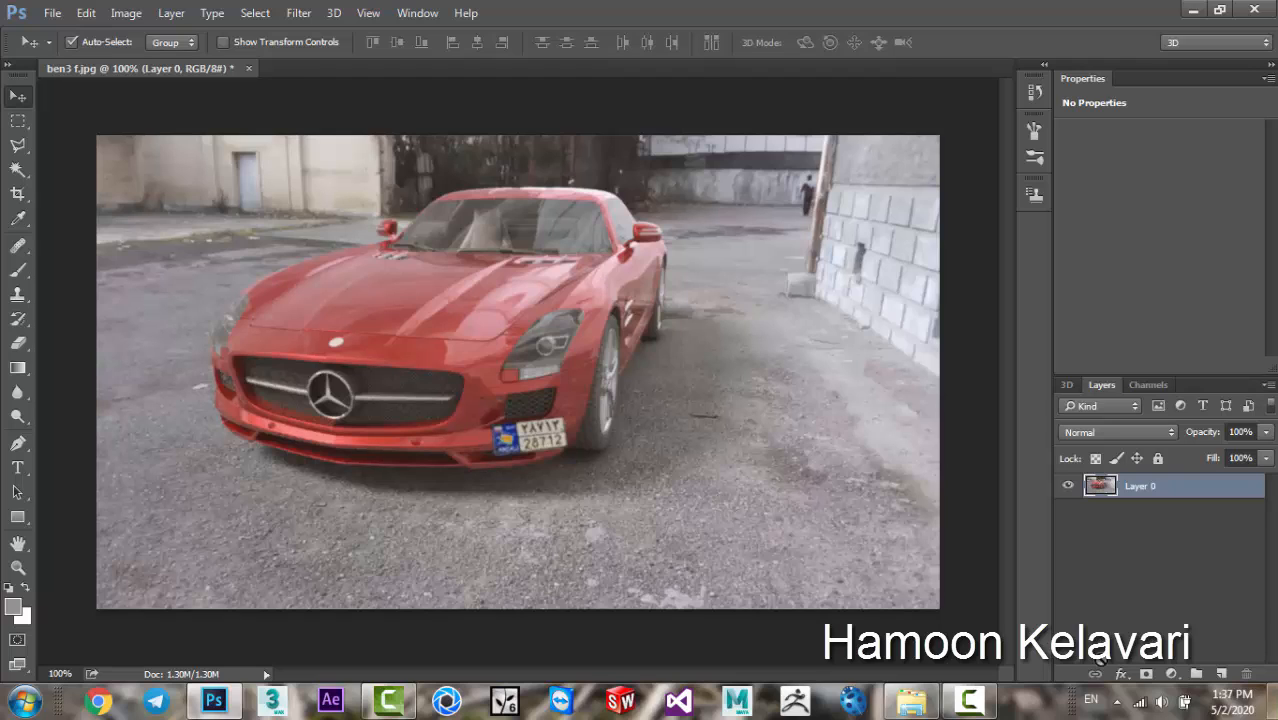
- Add a Color Lookup adjustment layer above the car photo and apply the filmstock_50.3dl LUT
{"action": "left_click", "coordinate": [1172, 674]}
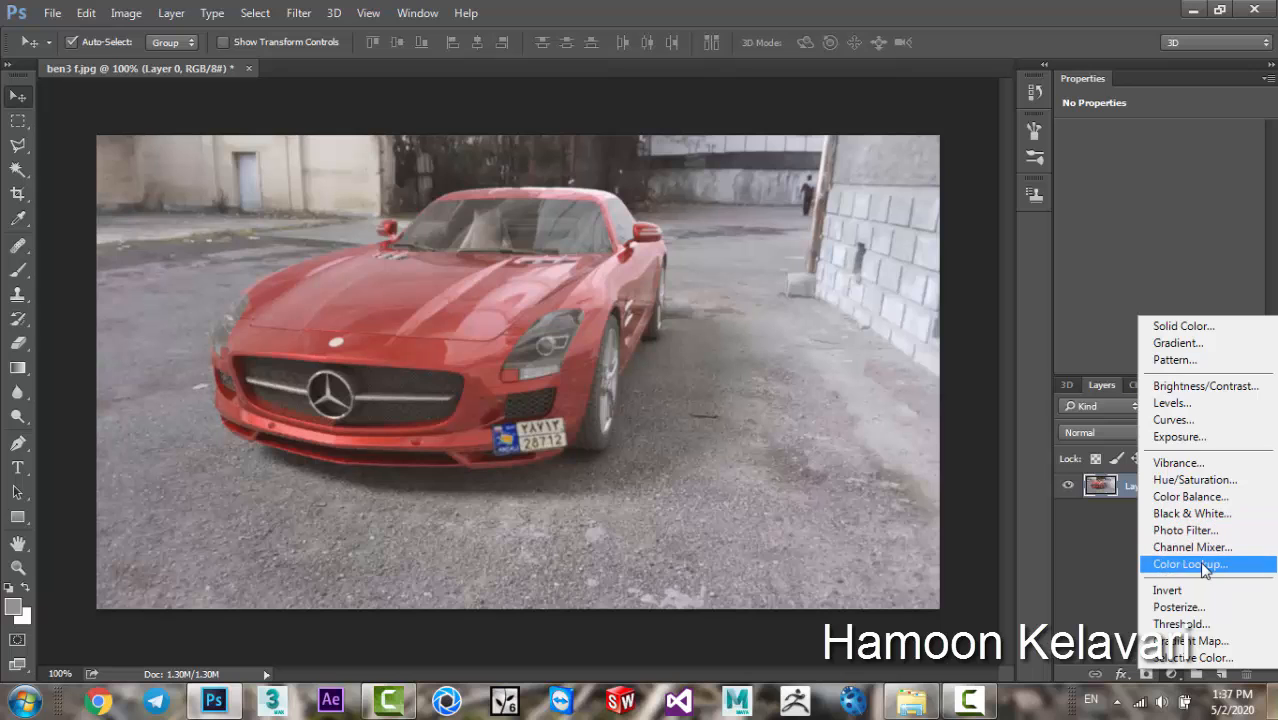
{"action": "left_click", "coordinate": [1195, 564]}
{"action": "left_click", "coordinate": [1189, 134]}
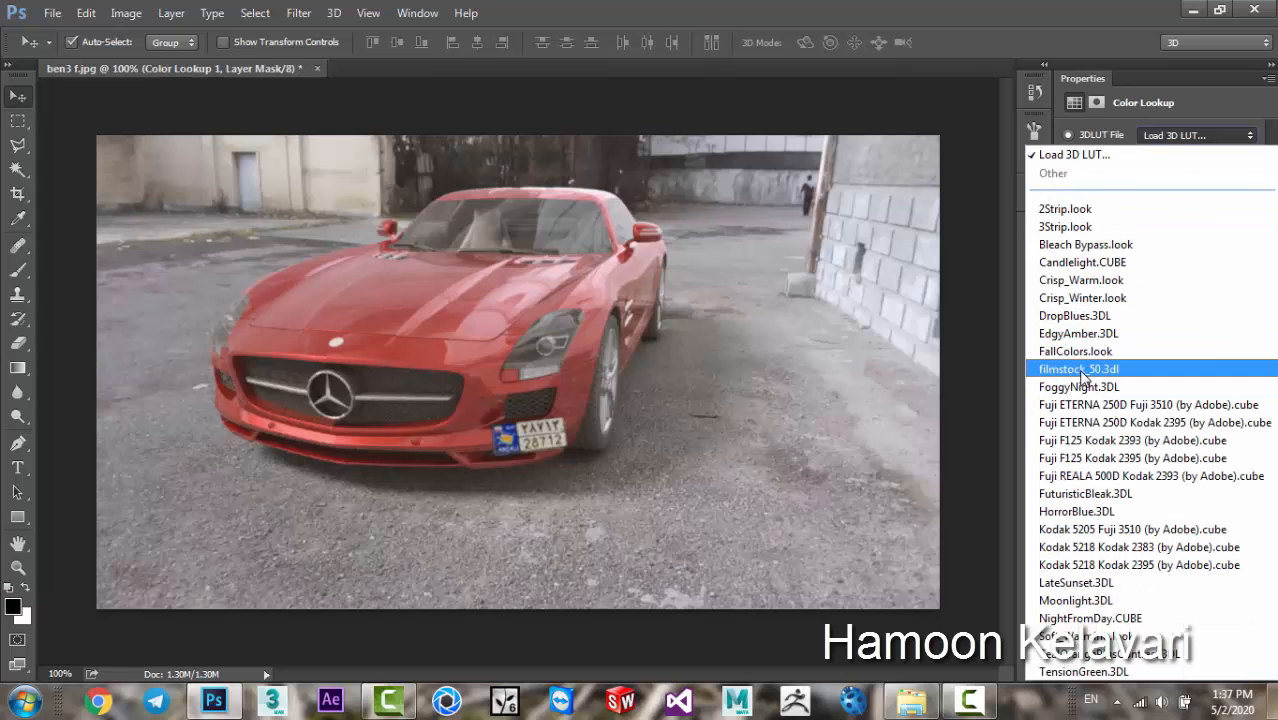
{"action": "left_click", "coordinate": [1083, 369]}
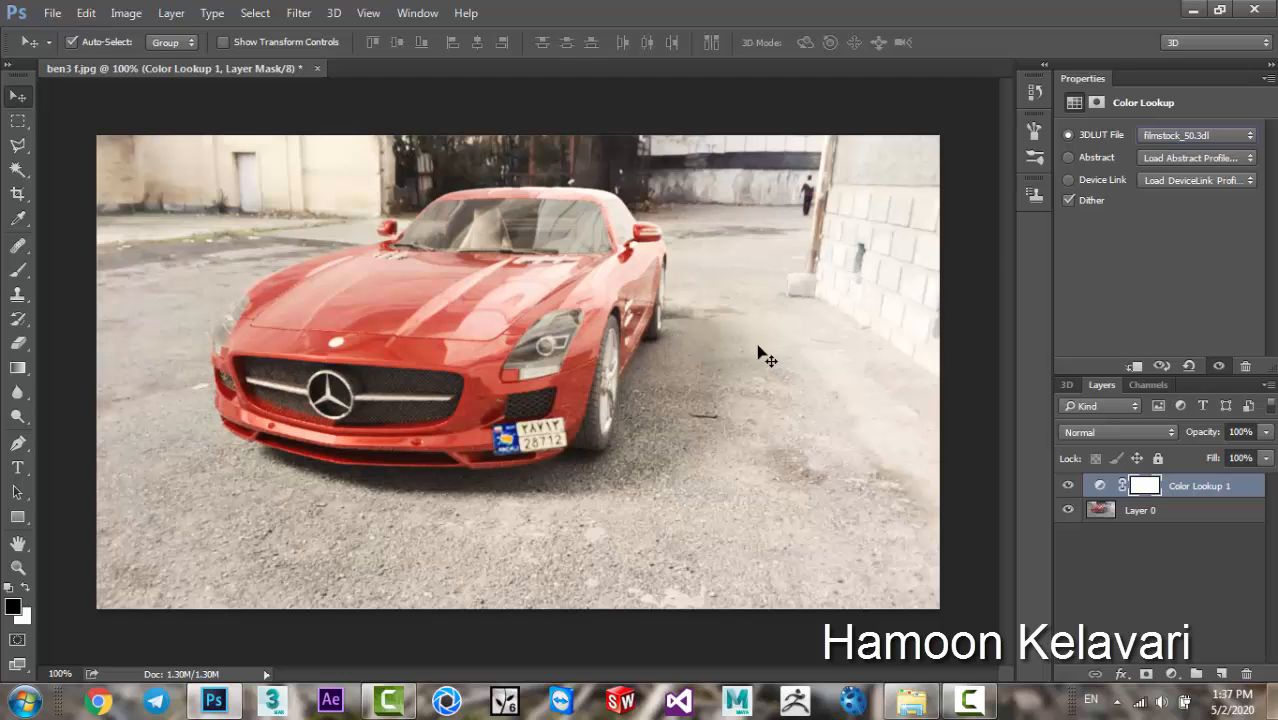
- Try FuturisticBleak.3DL, Fuji REALA 500D Kodak 2393 and further LUT presets on the car photo, comparing the grade with the original
{"action": "left_click", "coordinate": [1162, 136]}
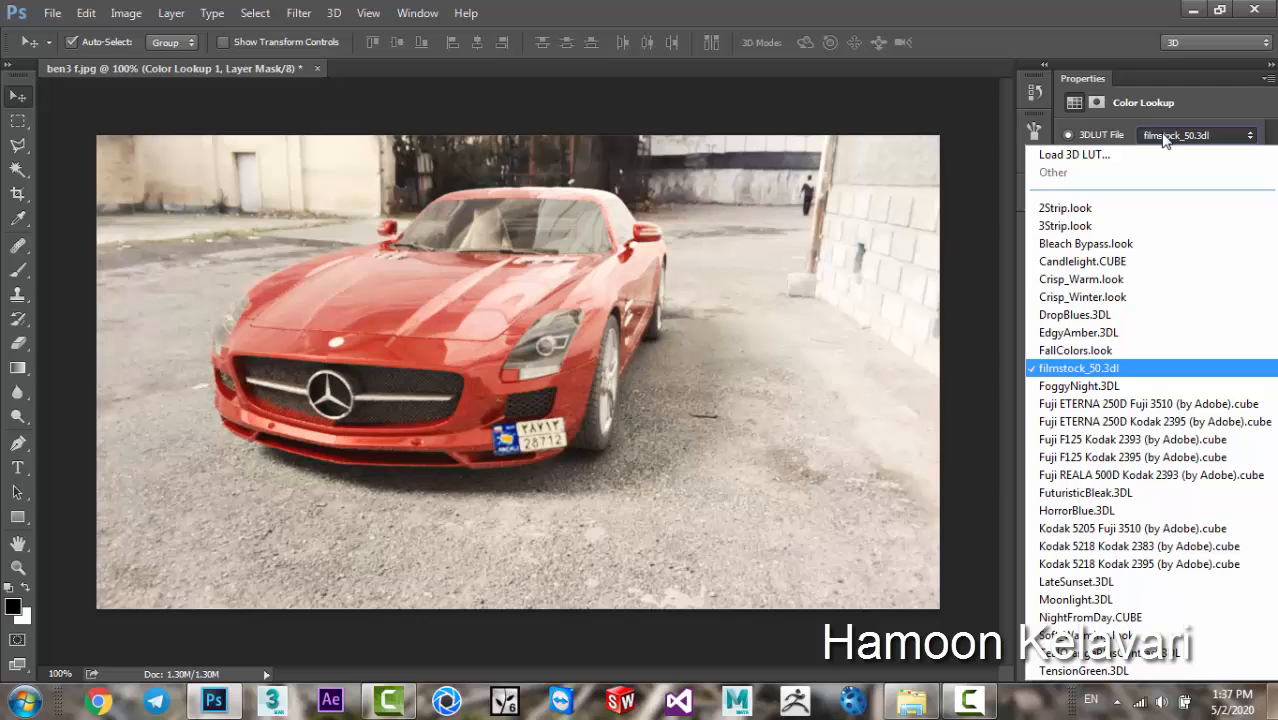
{"action": "left_click", "coordinate": [1090, 492]}
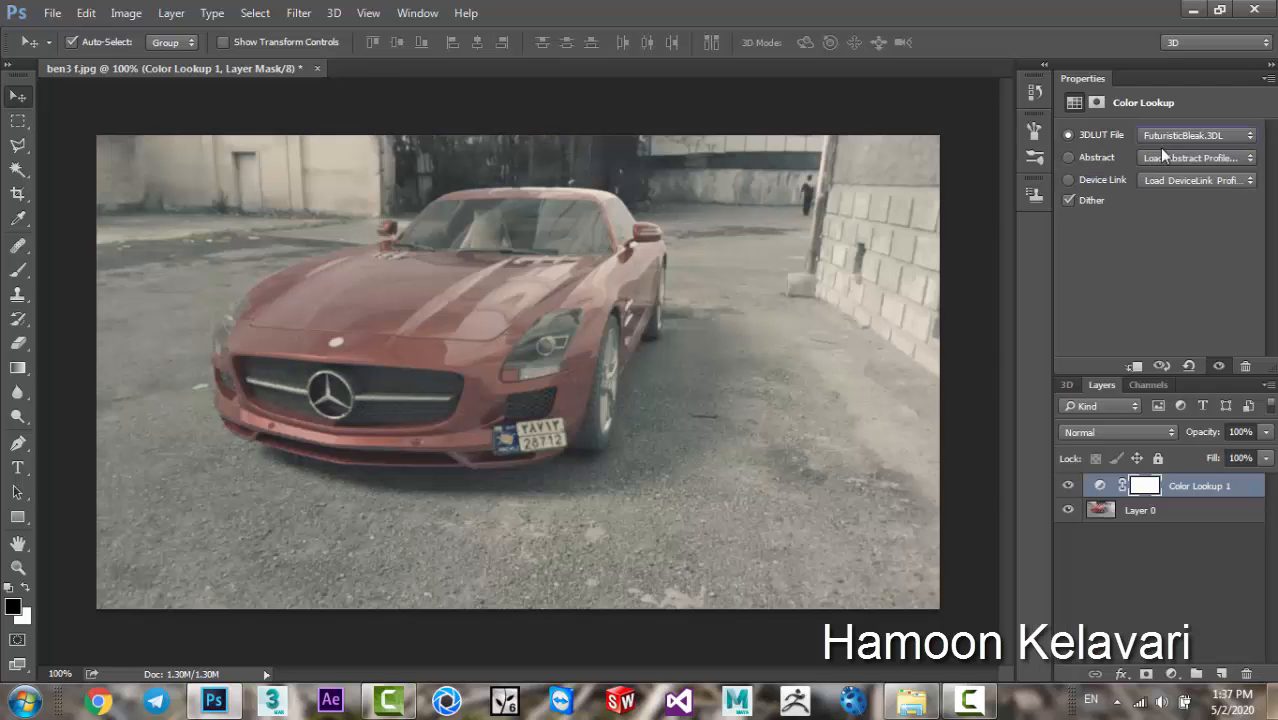
{"action": "key", "text": "Up"}
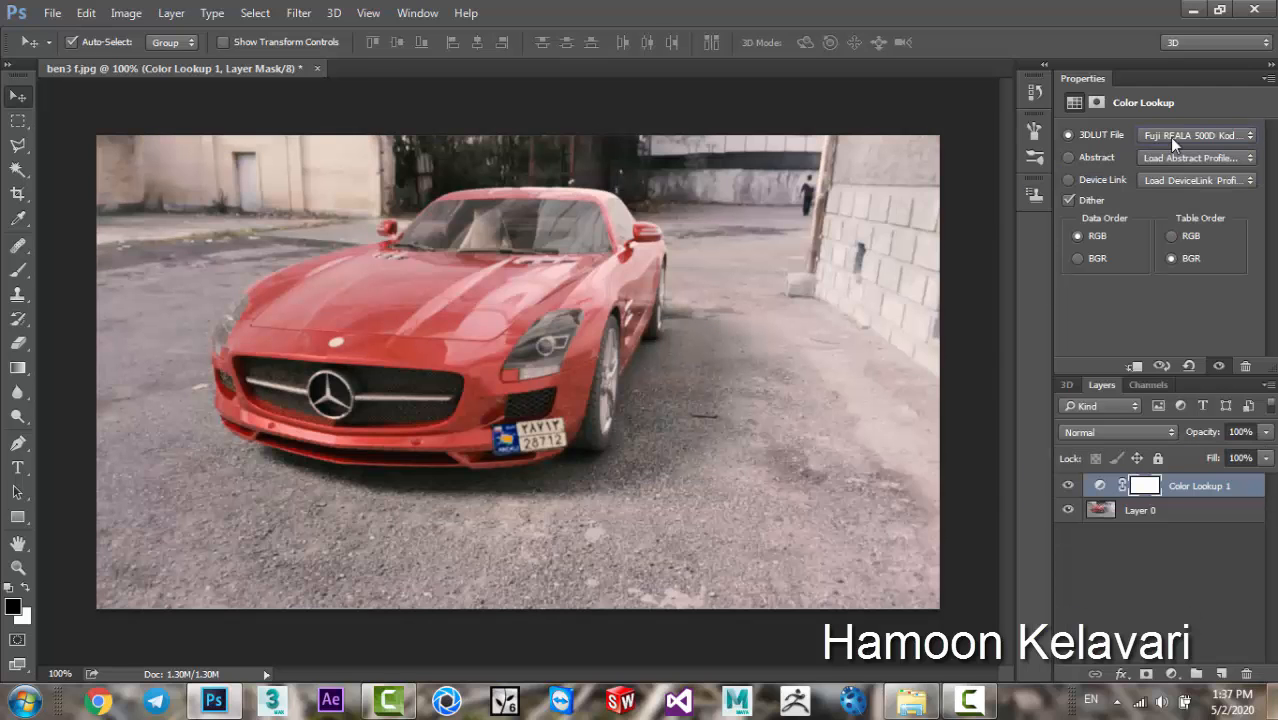
{"action": "left_click", "coordinate": [1067, 484]}
{"action": "left_click", "coordinate": [1067, 484]}
{"action": "key", "text": "Down"}
{"action": "key", "text": "Down"}
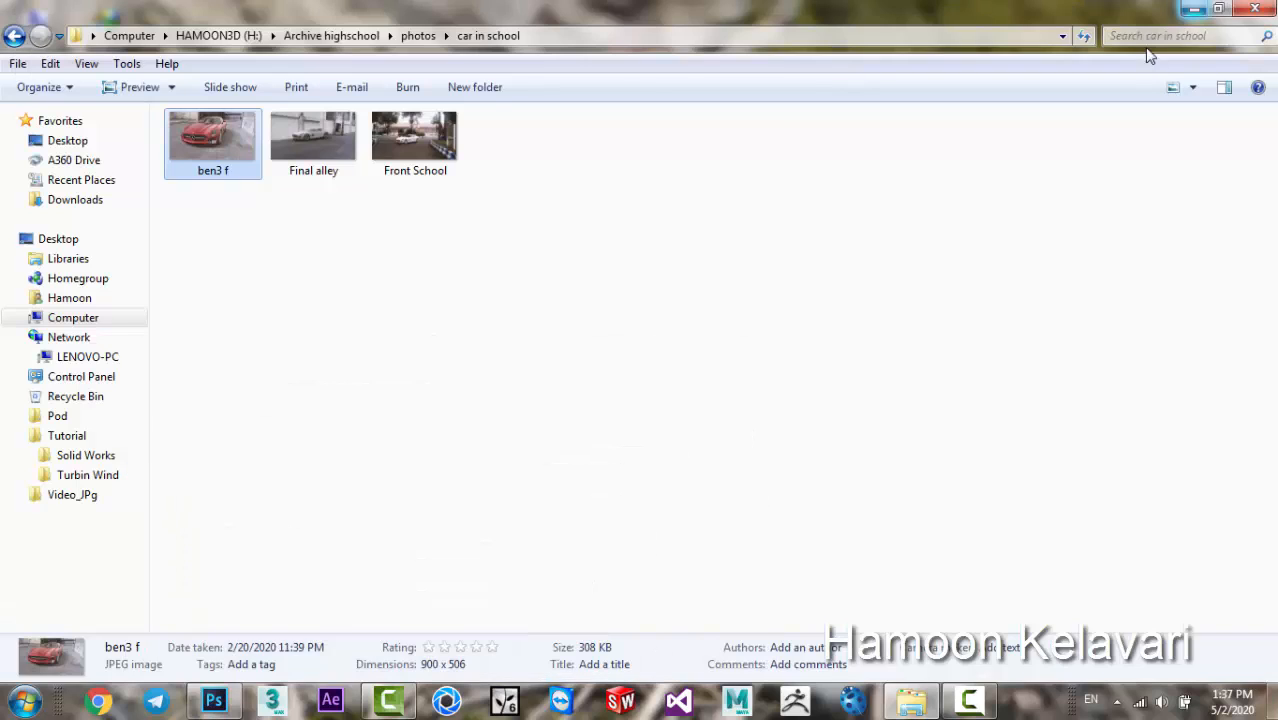
- Close the "car in school" folder window and return to the desktop
{"action": "left_click", "coordinate": [1254, 8]}
{"action": "left_click", "coordinate": [915, 701]}
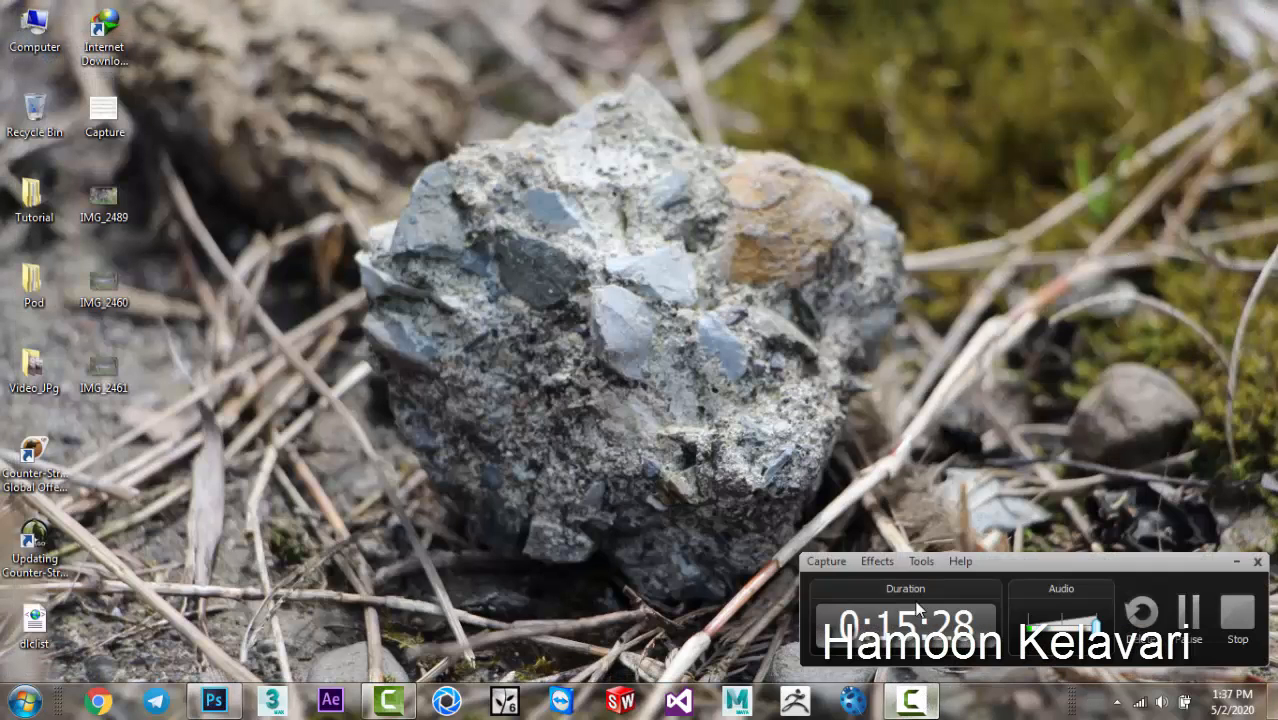